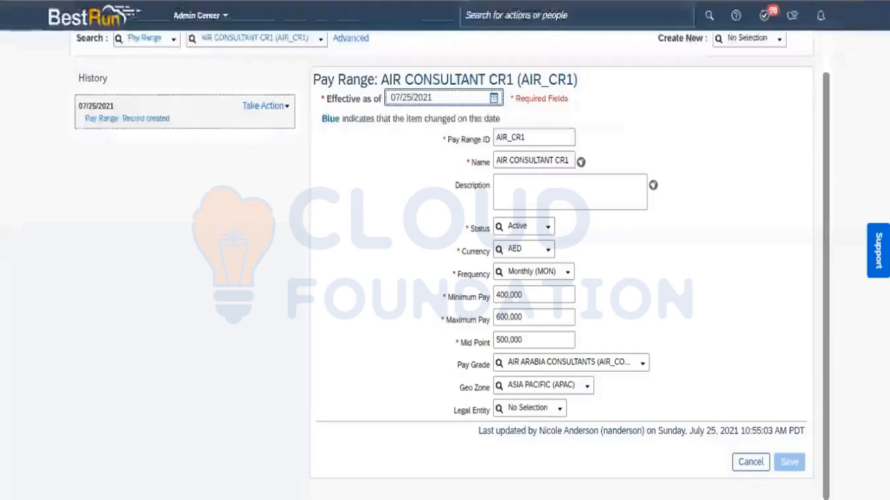
- Open the employee's profile through the people search and view the subsections of Personal Information and Employment
{"action": "left_click", "coordinate": [493, 16]}
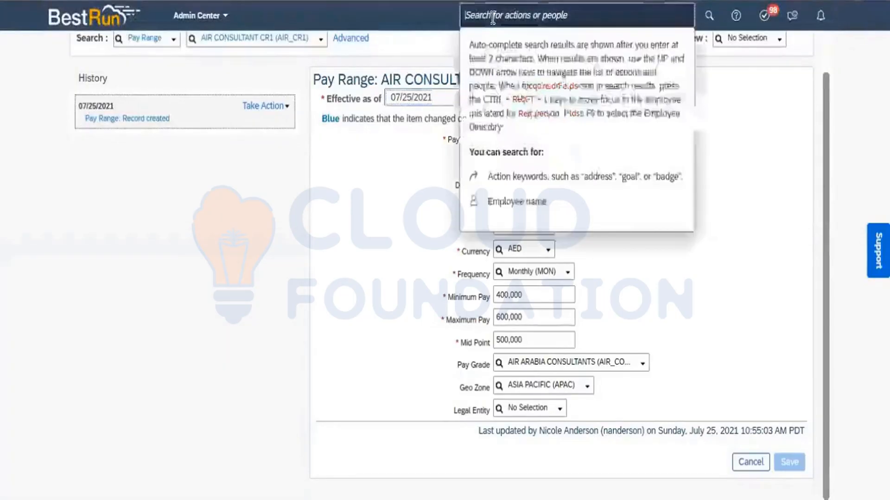
{"action": "type", "text": "anil"}
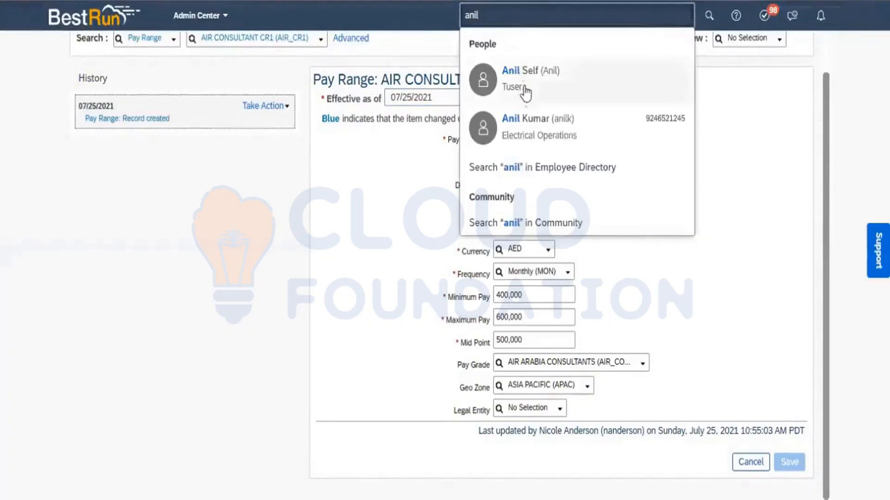
{"action": "left_click", "coordinate": [537, 131]}
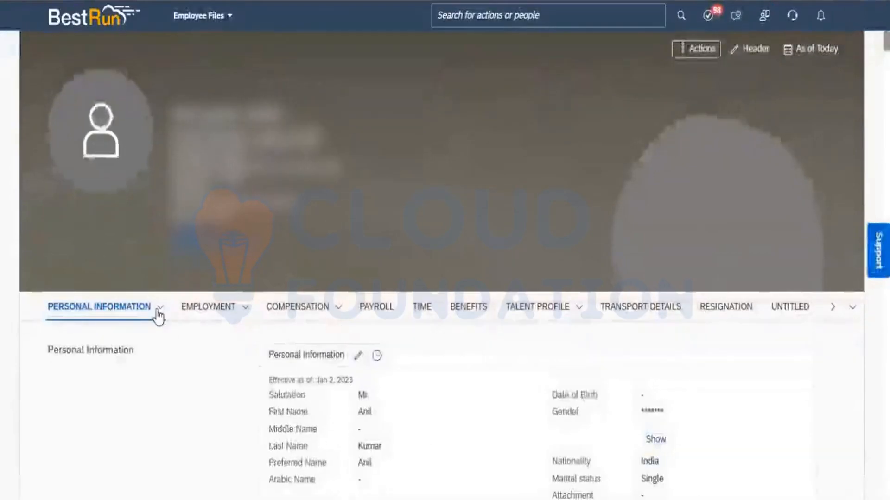
{"action": "left_click", "coordinate": [157, 311]}
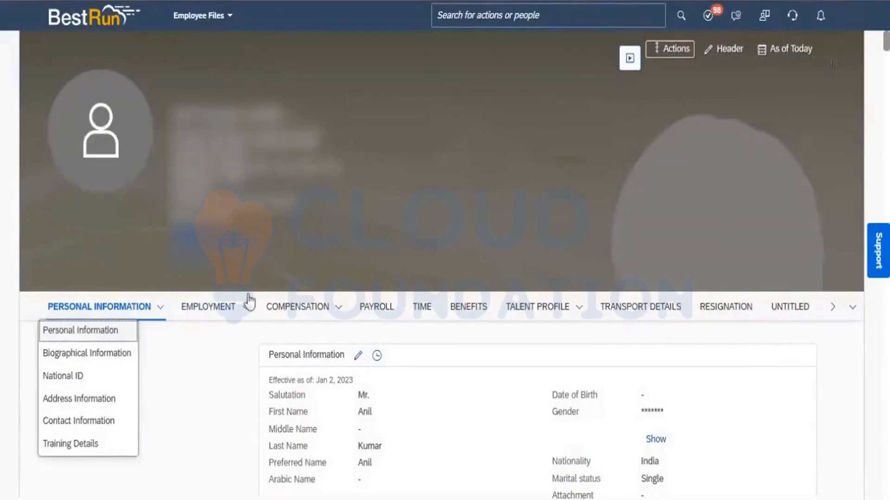
{"action": "left_click", "coordinate": [247, 312]}
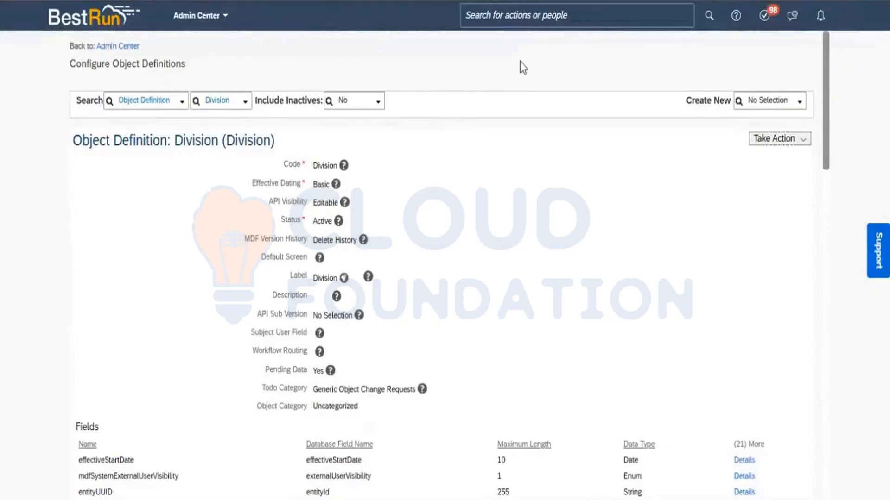
- Find the Training Details_TD object definition and permanently delete it
{"action": "left_click", "coordinate": [222, 102]}
{"action": "type", "text": "trainin"}
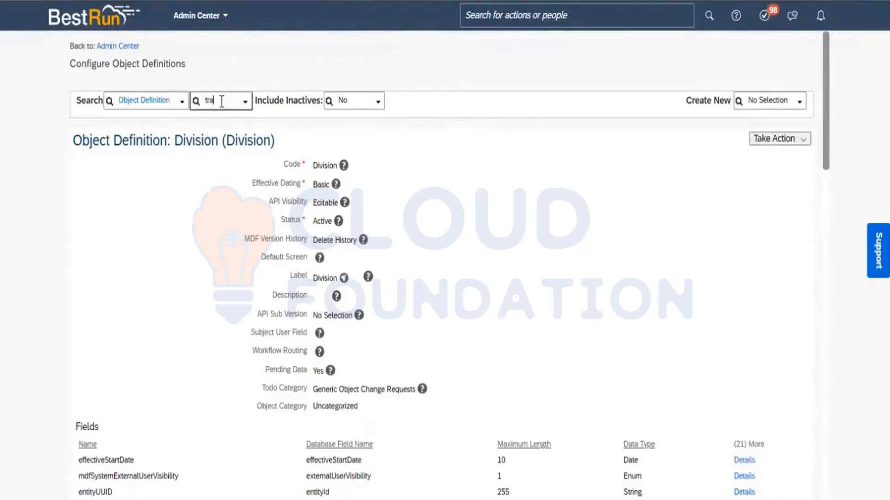
{"action": "type", "text": "g"}
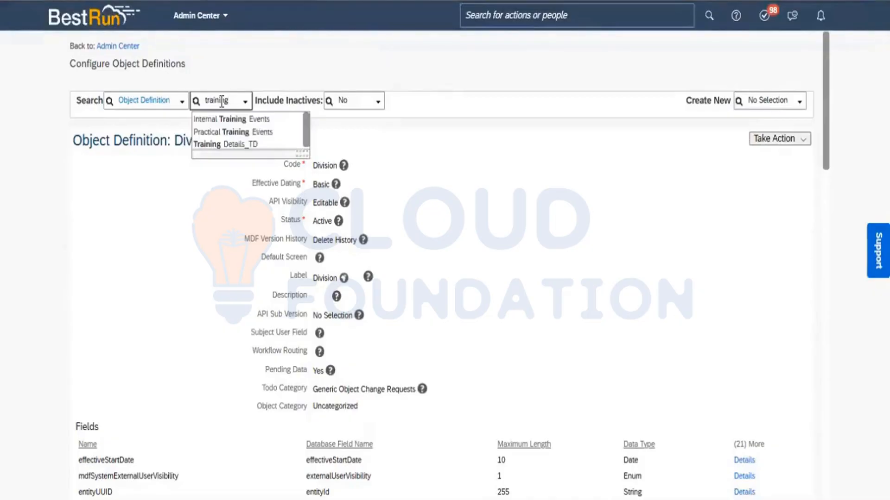
{"action": "left_click", "coordinate": [242, 145]}
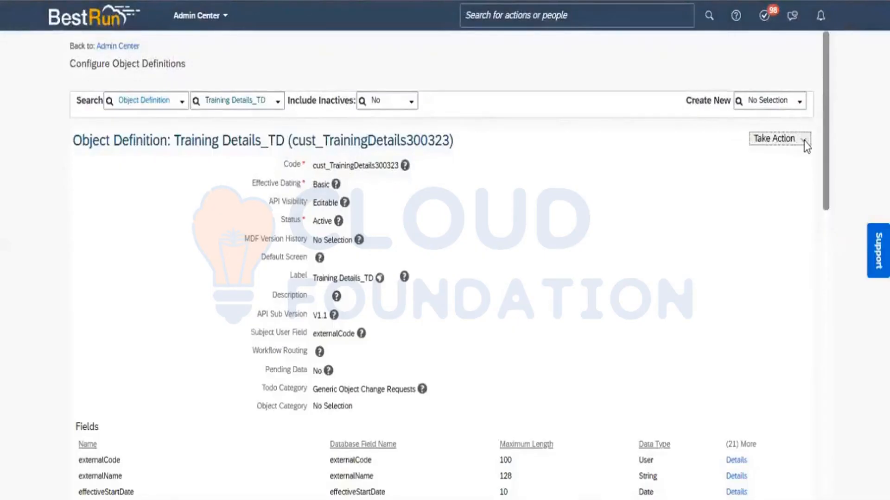
{"action": "left_click", "coordinate": [804, 144]}
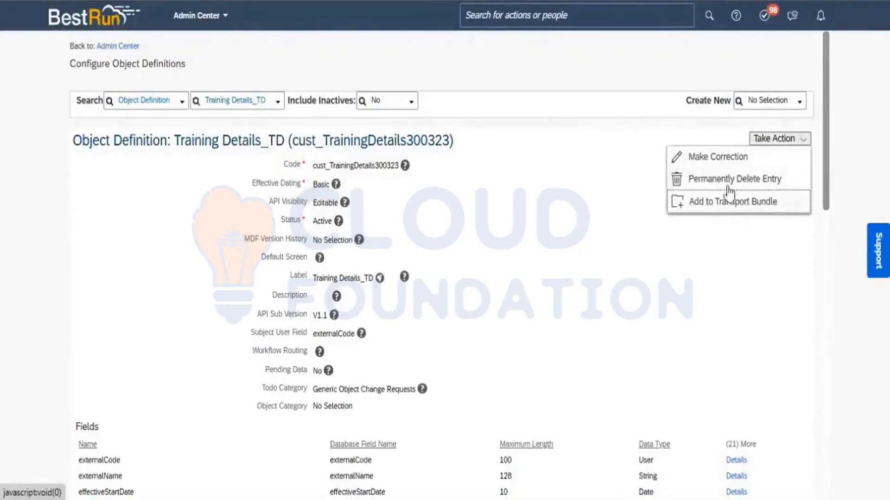
{"action": "left_click", "coordinate": [742, 184]}
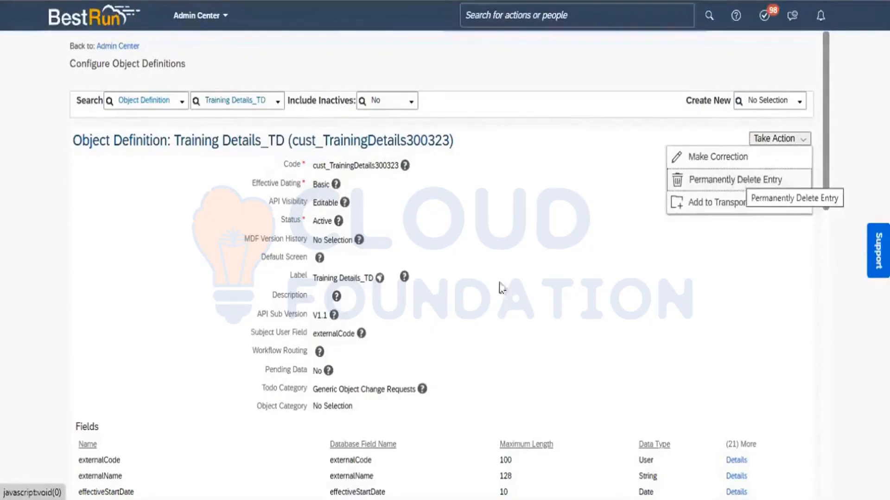
{"action": "left_click", "coordinate": [532, 318]}
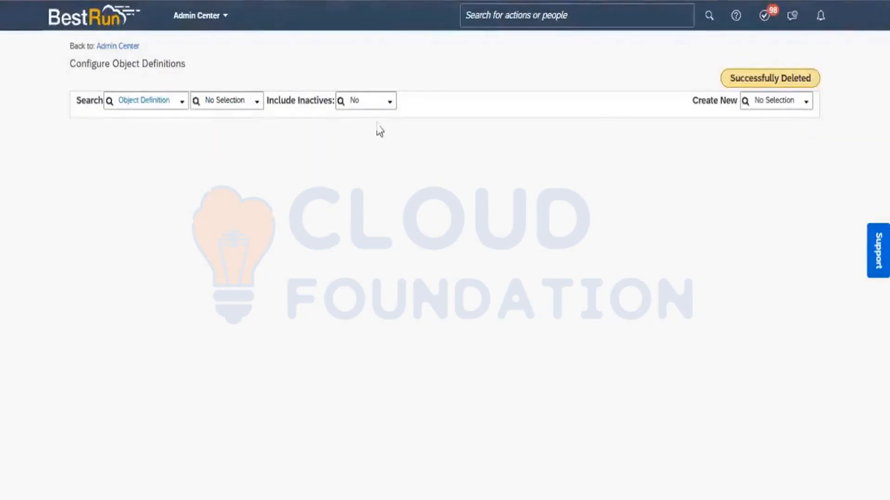
- Search the actions for "people profile" and open Configure People Profile
{"action": "left_click", "coordinate": [492, 9]}
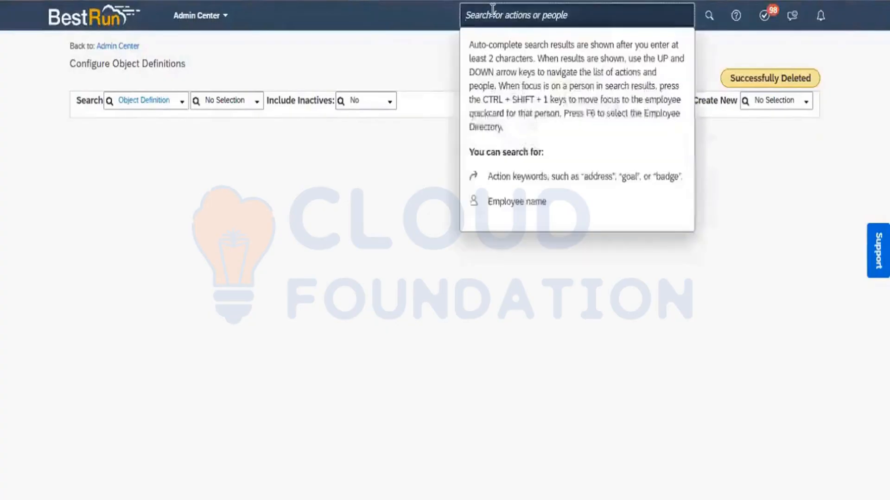
{"action": "type", "text": "people"}
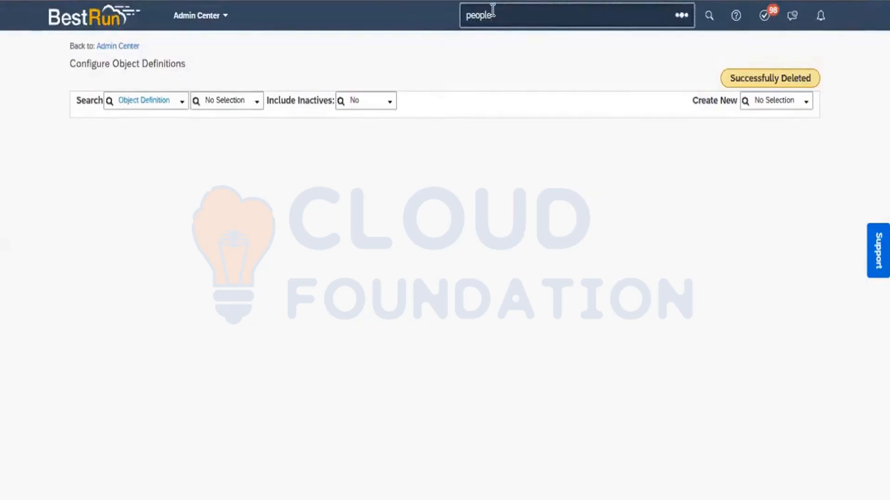
{"action": "type", "text": " rp"}
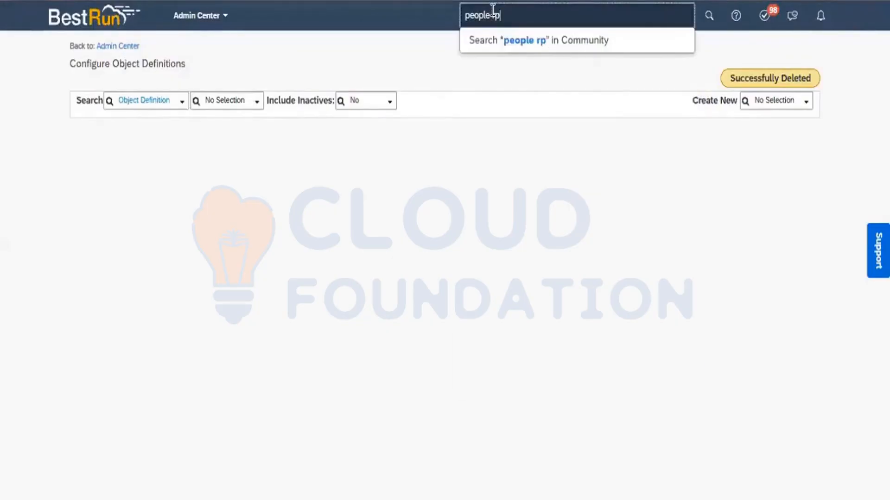
{"action": "key", "text": "BackSpace"}
{"action": "key", "text": "BackSpace"}
{"action": "key", "text": "BackSpace"}
{"action": "type", "text": "profile"}
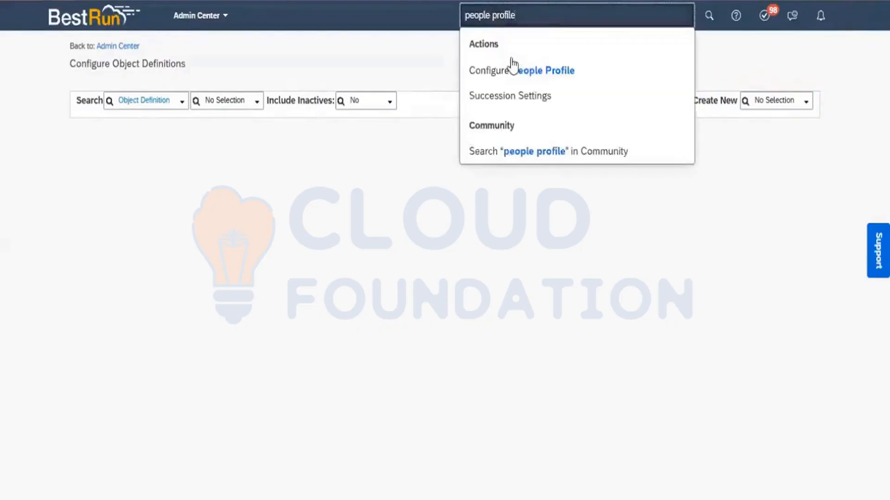
{"action": "left_click", "coordinate": [512, 70]}
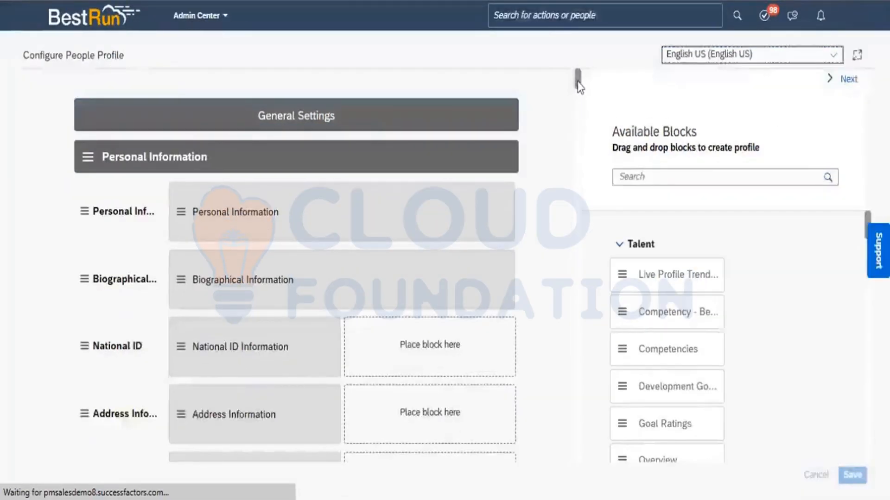
- Remove the Training Details subsection with its blocks from the Personal Information section and save the profile configuration
{"action": "left_click_drag", "start_coordinate": [578, 85], "coordinate": [580, 100]}
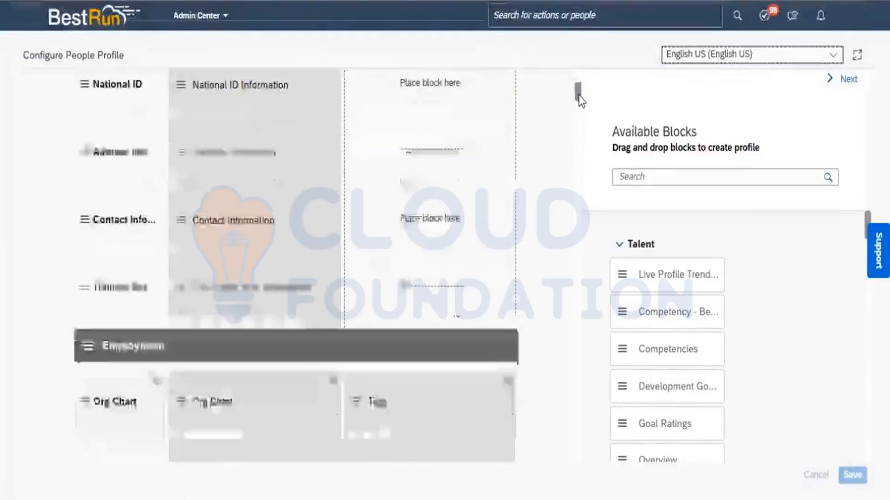
{"action": "left_click", "coordinate": [115, 290]}
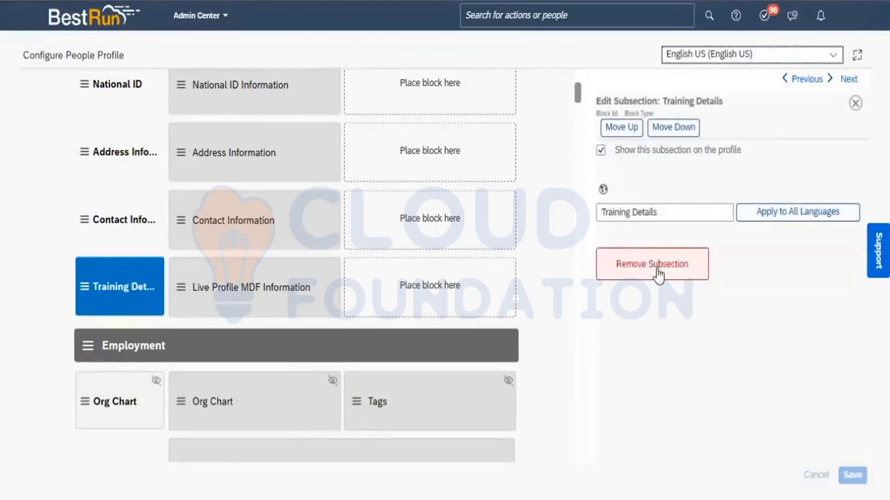
{"action": "left_click", "coordinate": [657, 269]}
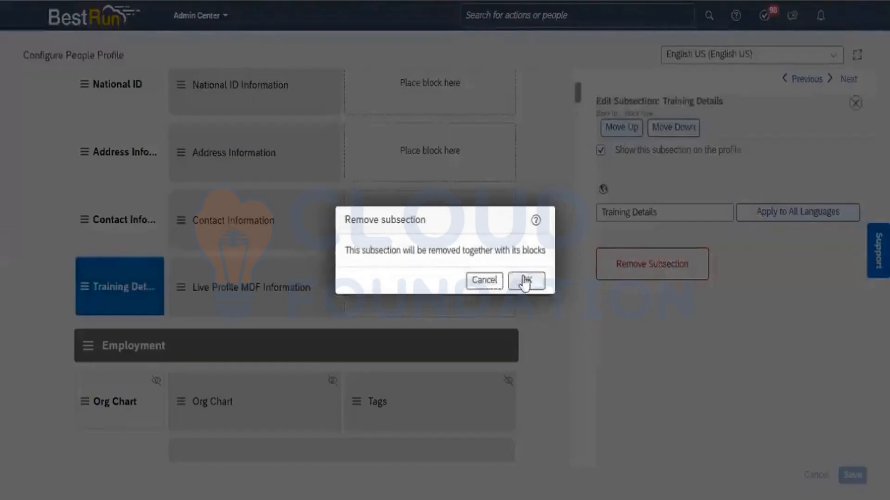
{"action": "left_click", "coordinate": [525, 281]}
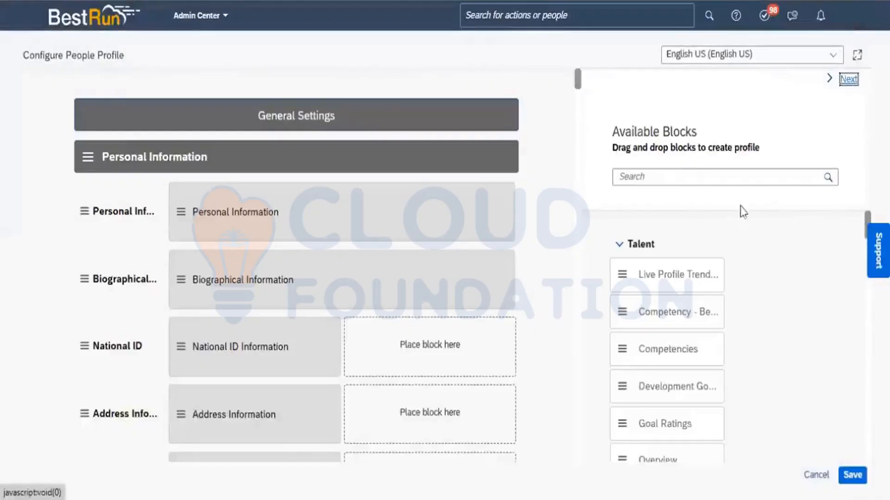
{"action": "left_click", "coordinate": [852, 475]}
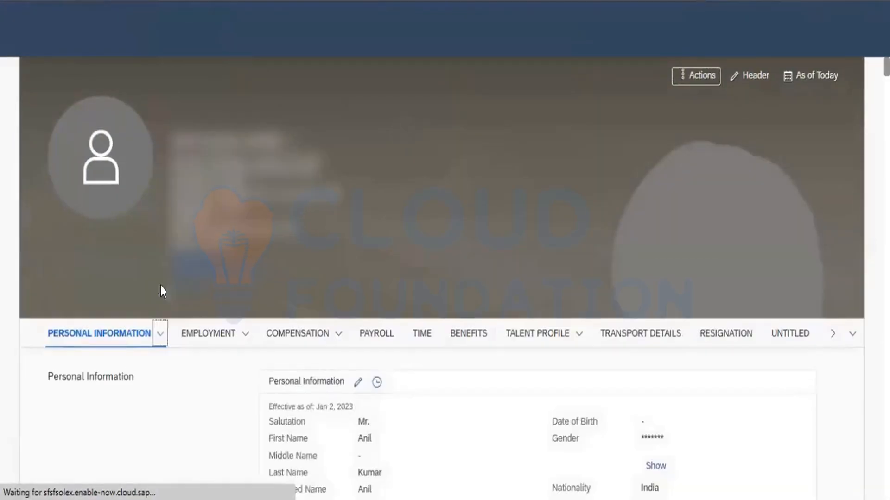
- Check the Personal Information subsections listed on the employee's profile
{"action": "left_click", "coordinate": [162, 332]}
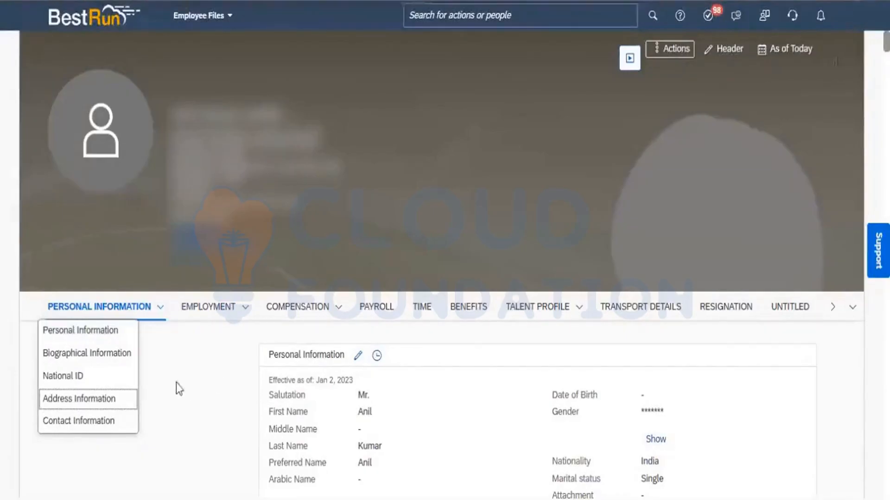
{"action": "left_click", "coordinate": [171, 363]}
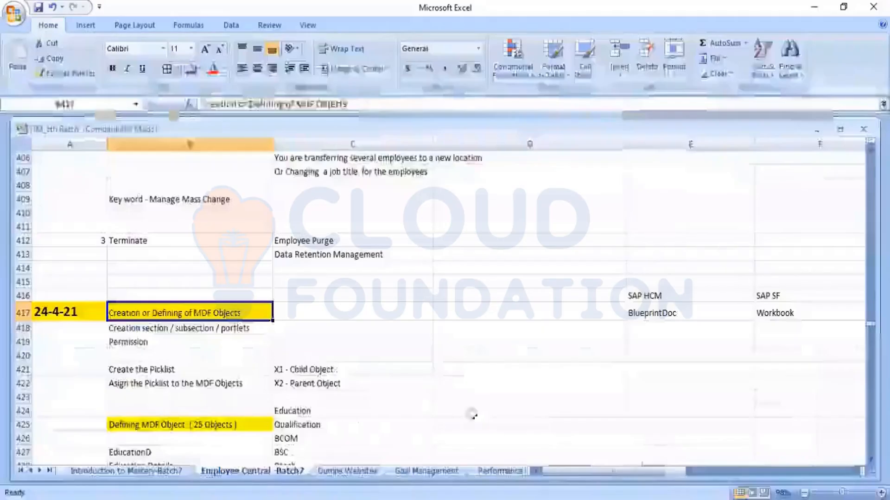
- In the ITM_6th Batch Excel workbook, go to the notes on the steps for creating a custom MDF object
{"action": "left_click", "coordinate": [460, 371]}
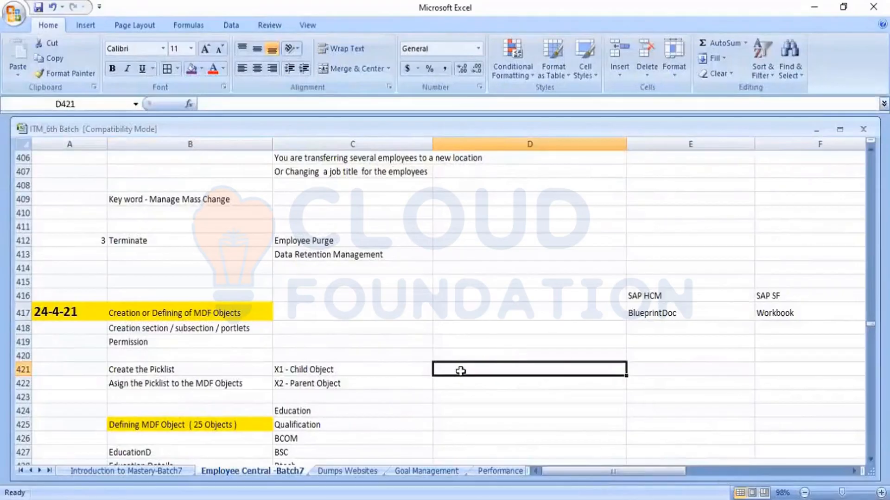
{"action": "key", "text": "Down"}
{"action": "key", "text": "Down"}
{"action": "key", "text": "Down"}
{"action": "key", "text": "Down"}
{"action": "key", "text": "Down"}
{"action": "key", "text": "Down"}
{"action": "key", "text": "Down"}
{"action": "key", "text": "Down"}
{"action": "key", "text": "Down"}
{"action": "key", "text": "Down"}
{"action": "key", "text": "Down"}
{"action": "key", "text": "Down"}
{"action": "key", "text": "Down"}
{"action": "key", "text": "Down"}
{"action": "key", "text": "Down"}
{"action": "key", "text": "Down"}
{"action": "key", "text": "Down"}
{"action": "key", "text": "Down"}
{"action": "key", "text": "Down"}
{"action": "key", "text": "Down"}
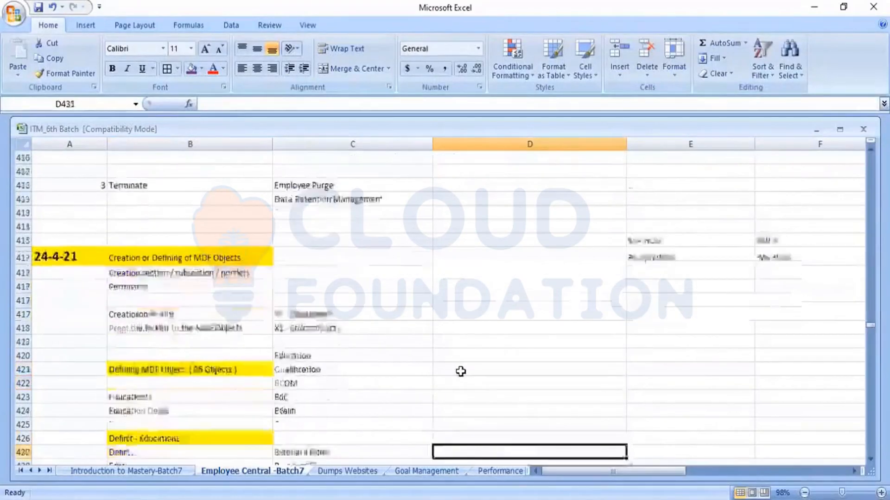
{"action": "key", "text": "Down"}
{"action": "key", "text": "Down"}
{"action": "key", "text": "Down"}
{"action": "key", "text": "Down"}
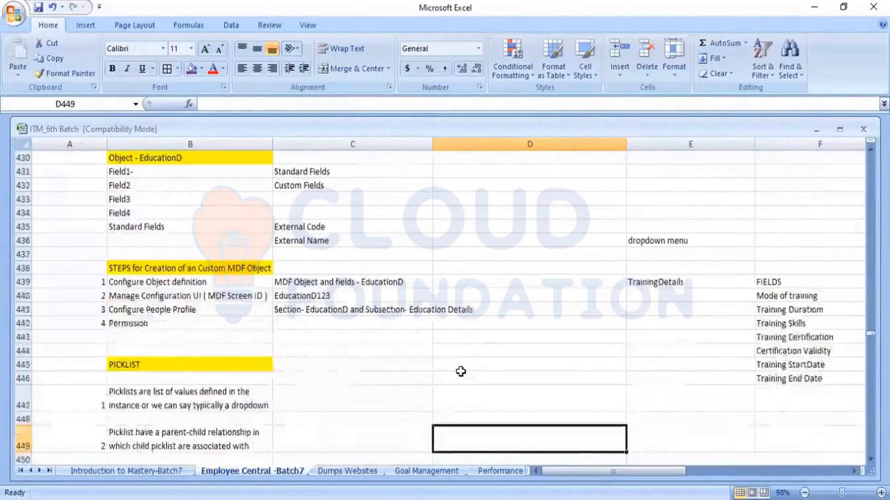
- Review the four custom MDF object creation steps in B439:B442, from Configure Object definition to Permission
{"action": "left_click", "coordinate": [180, 283]}
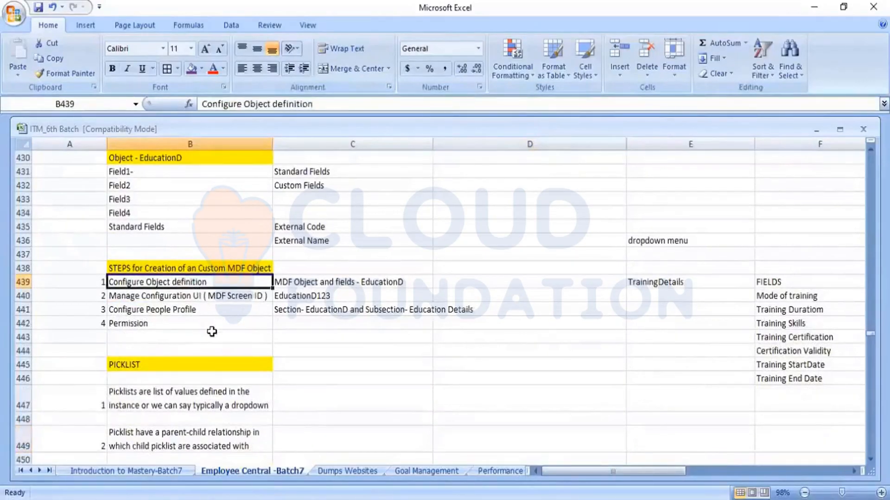
{"action": "key", "text": "alt+Tab"}
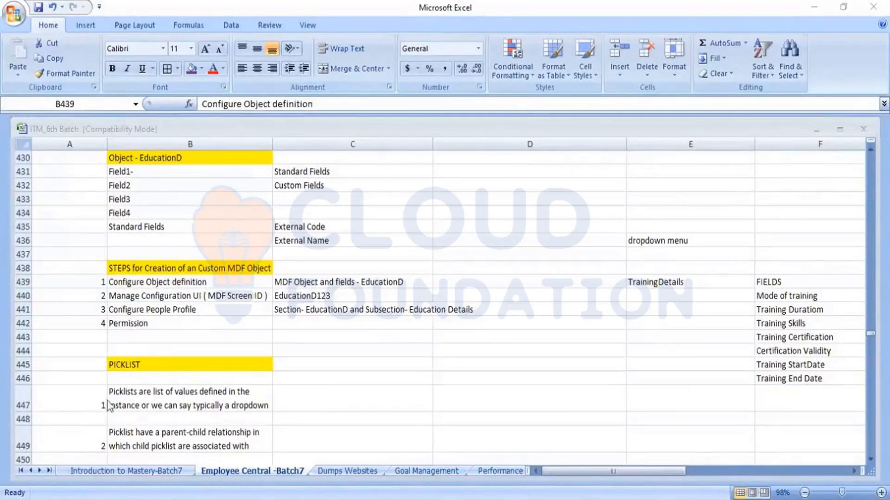
{"action": "left_click", "coordinate": [181, 282]}
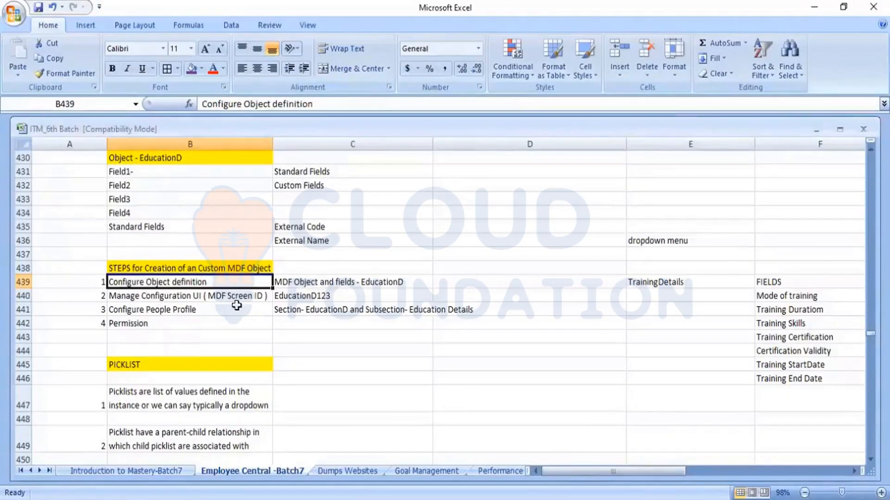
{"action": "key", "text": "Down"}
{"action": "key", "text": "Down"}
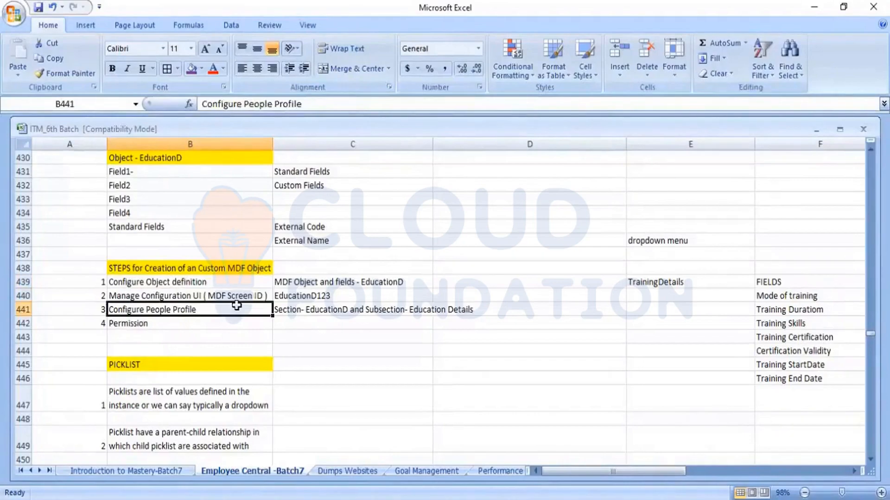
{"action": "key", "text": "Down"}
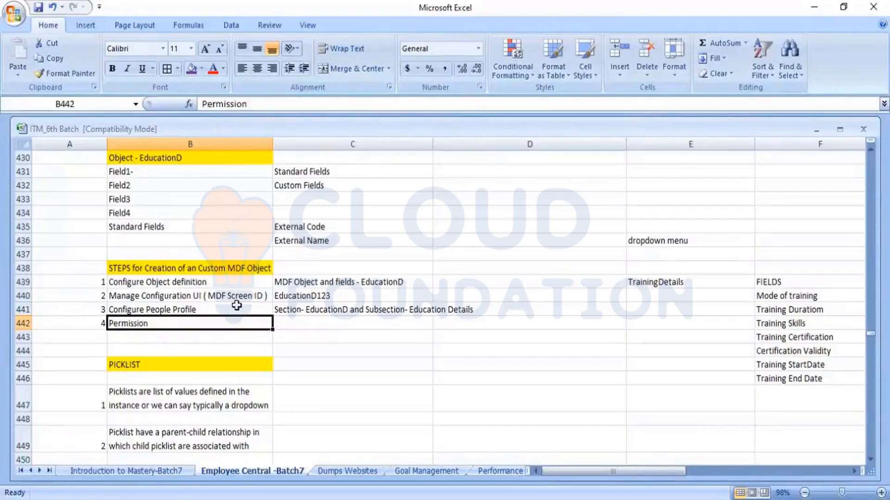
{"action": "key", "text": "Up"}
{"action": "key", "text": "Up"}
{"action": "key", "text": "Up"}
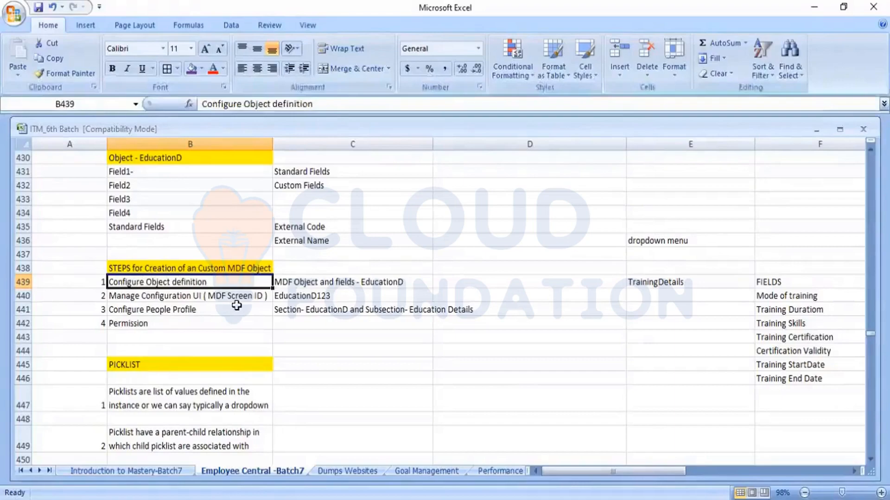
- Examine the TrainingDetails object notes in row 439, including the FIELDS list and the example values beside it
{"action": "key", "text": "Right"}
{"action": "key", "text": "Right"}
{"action": "key", "text": "Right"}
{"action": "key", "text": "Right"}
{"action": "key", "text": "Right"}
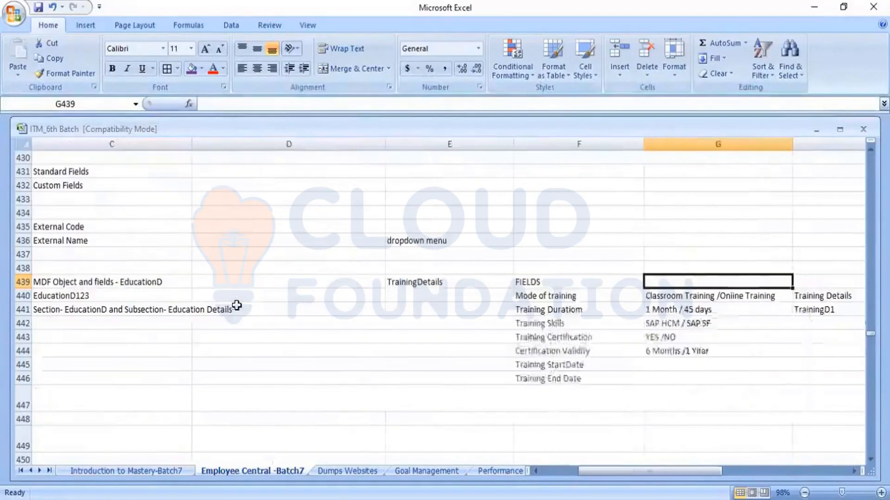
{"action": "key", "text": "Left"}
{"action": "key", "text": "Left"}
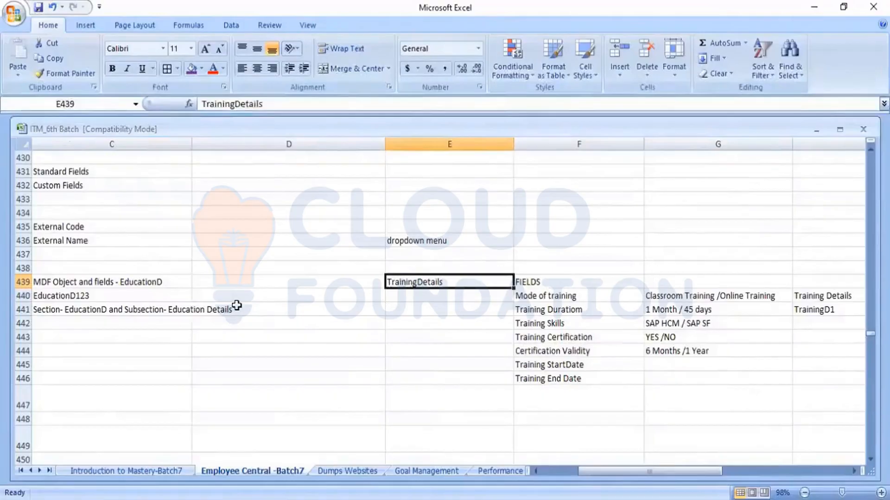
{"action": "key", "text": "Right"}
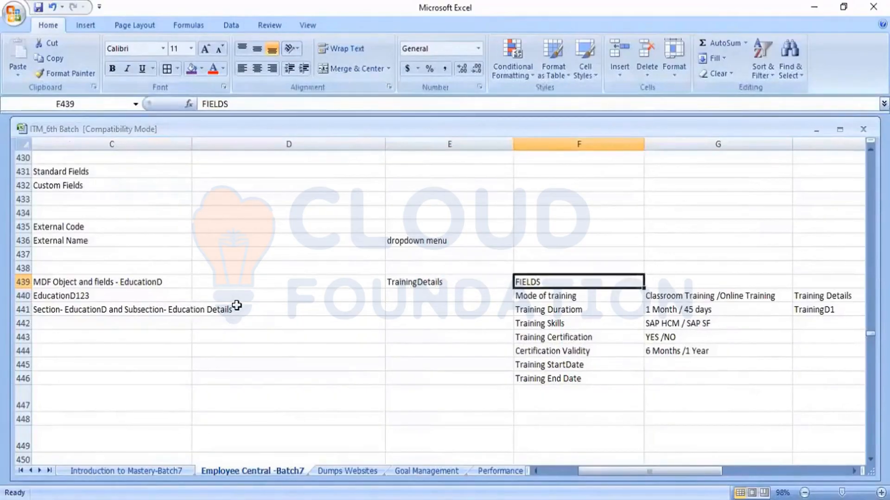
- Review the TrainingDetails fields listed in F440:F446, from Mode of training to Training End Date
{"action": "key", "text": "Down"}
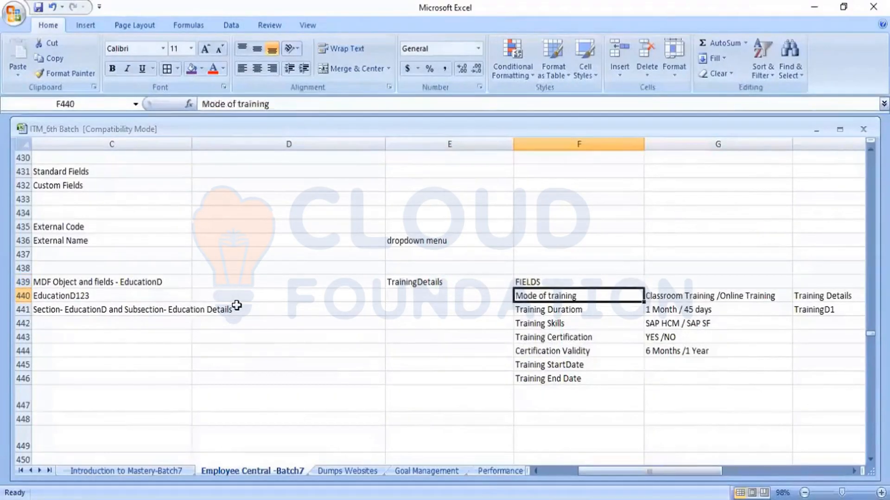
{"action": "key", "text": "Down"}
{"action": "key", "text": "Down"}
{"action": "key", "text": "Down"}
{"action": "key", "text": "Down"}
{"action": "key", "text": "Down"}
{"action": "key", "text": "Down"}
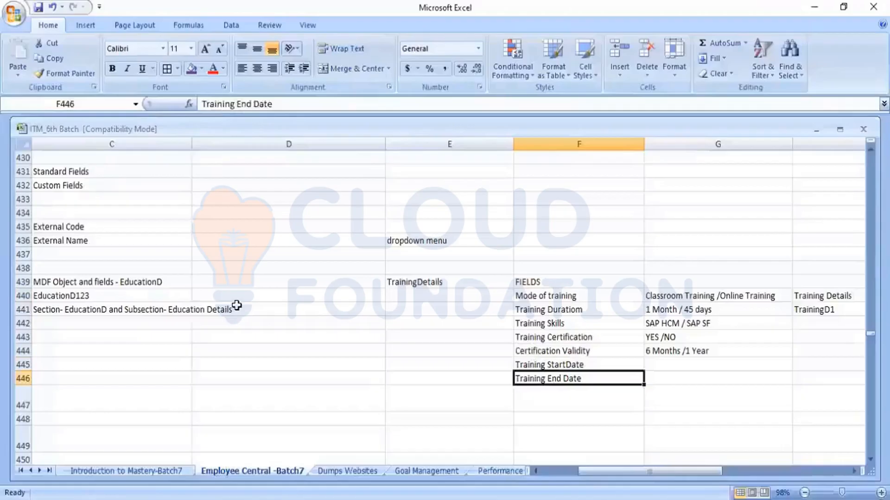
{"action": "key", "text": "Up"}
{"action": "key", "text": "Up"}
{"action": "key", "text": "Up"}
{"action": "key", "text": "Up"}
{"action": "key", "text": "Up"}
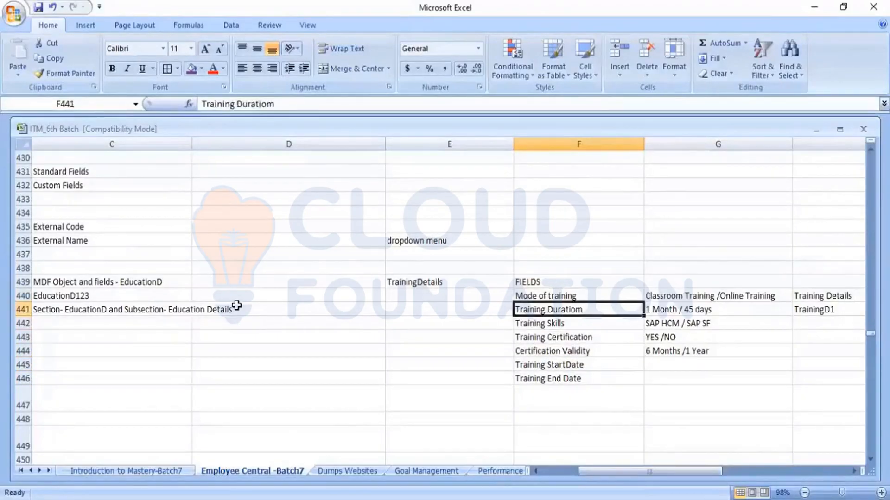
- Highlight the TrainingDetails, FIELDS and Travel Management headings in row 439 with bold text and an orange fill
{"action": "key", "text": "Up"}
{"action": "key", "text": "Up"}
{"action": "key", "text": "Left"}
{"action": "key", "text": "shift+Right"}
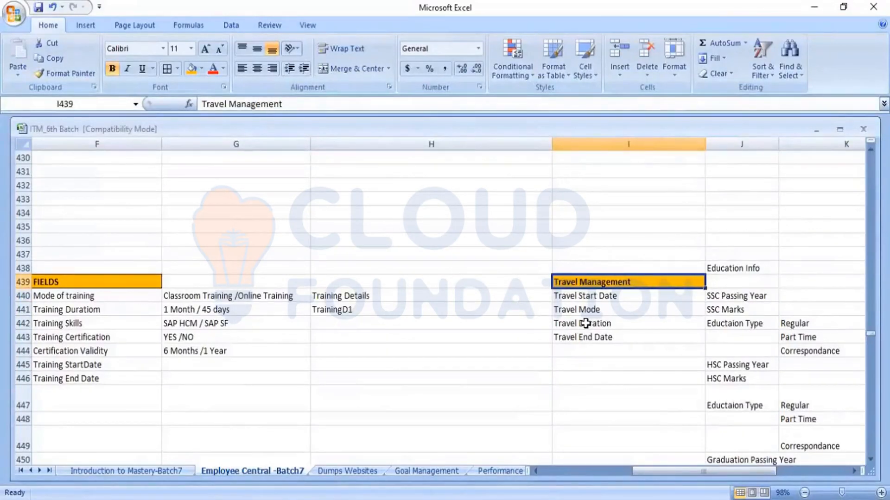
- Review the Travel Management fields in I440:I443, from Travel Start Date to Travel End Date
{"action": "key", "text": "Right"}
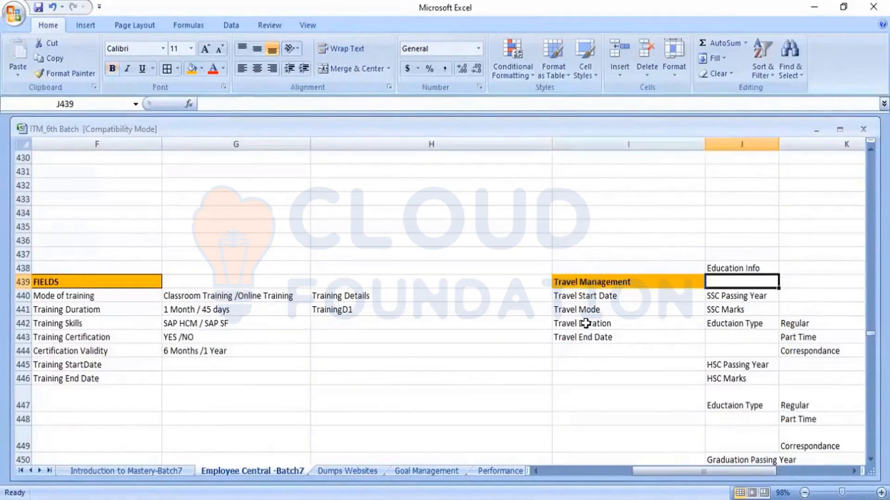
{"action": "key", "text": "Left"}
{"action": "key", "text": "Down"}
{"action": "key", "text": "Down"}
{"action": "key", "text": "Down"}
{"action": "key", "text": "Down"}
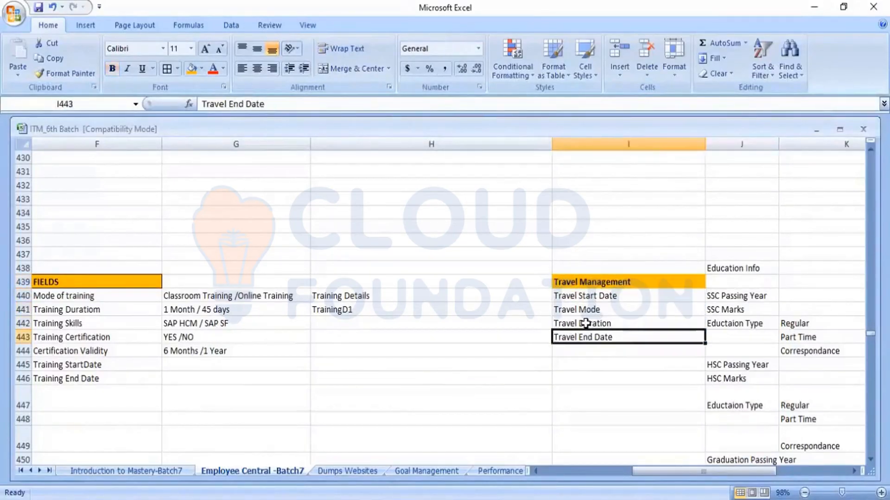
{"action": "key", "text": "Up"}
{"action": "key", "text": "Up"}
{"action": "key", "text": "Up"}
{"action": "key", "text": "Up"}
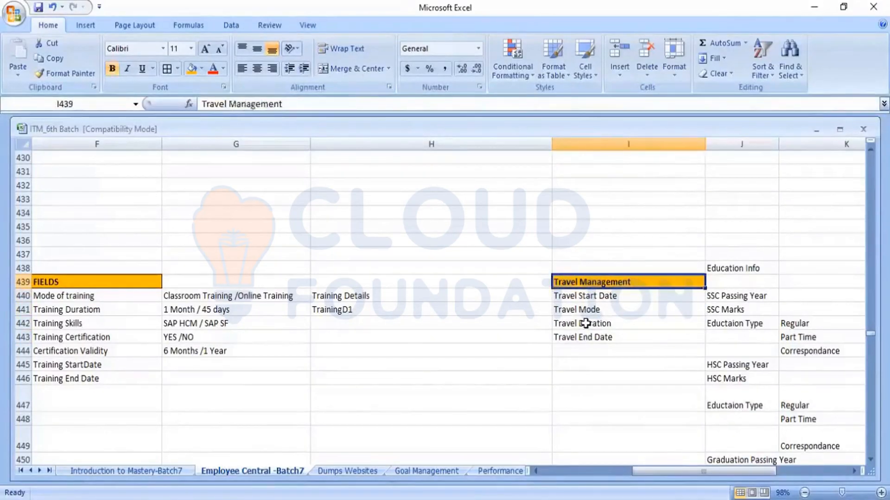
- Make the Employment Contract heading in L438 bold and give it the orange fill
{"action": "key", "text": "Right"}
{"action": "key", "text": "Right"}
{"action": "key", "text": "Right"}
{"action": "key", "text": "Right"}
{"action": "key", "text": "Left"}
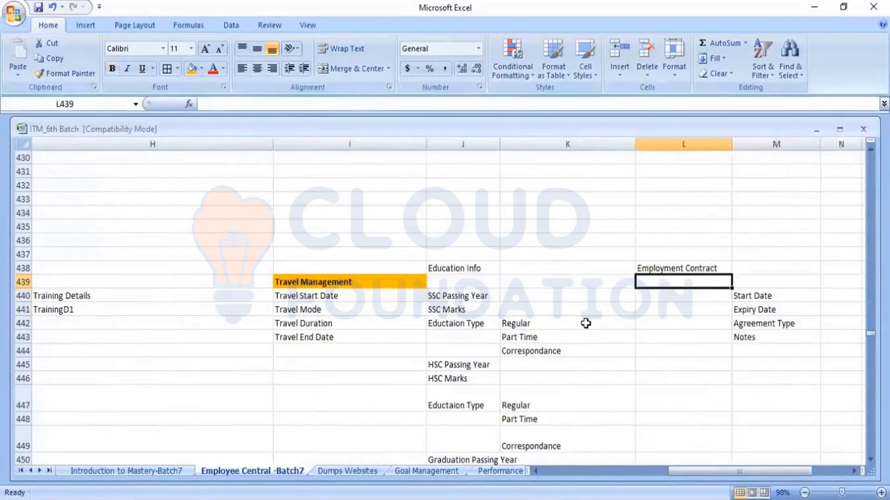
{"action": "key", "text": "Up"}
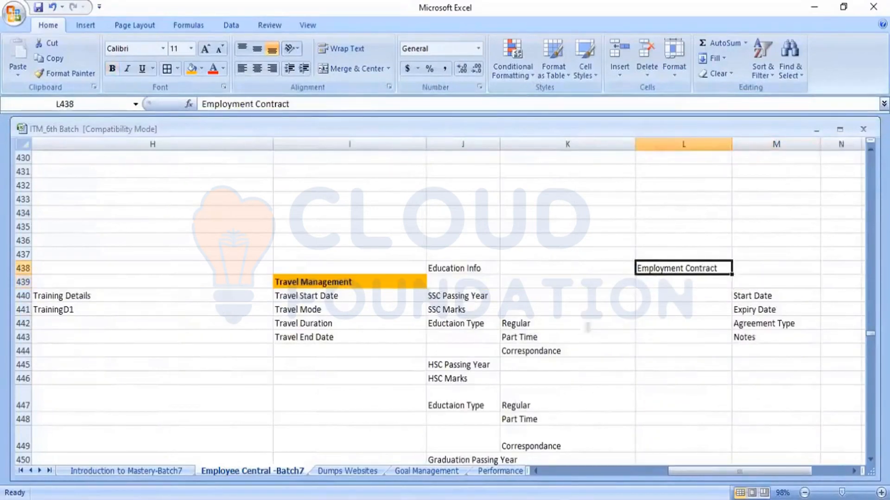
{"action": "key", "text": "ctrl+b"}
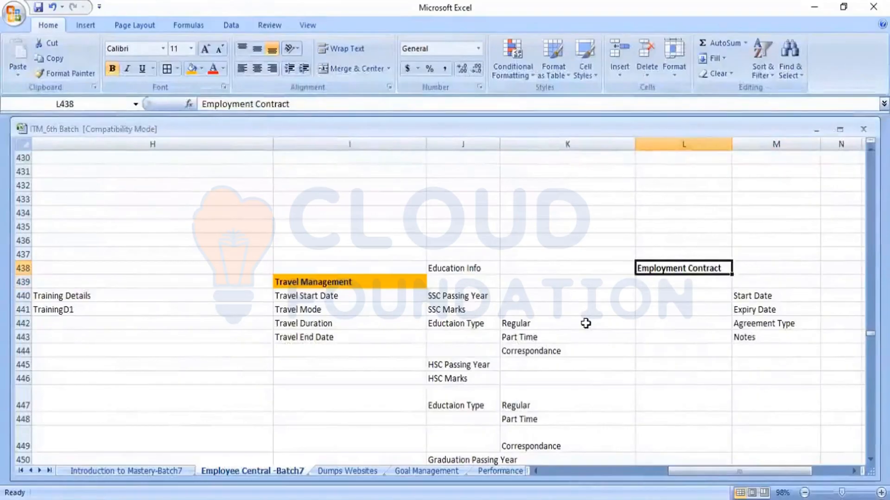
{"action": "left_click", "coordinate": [191, 70]}
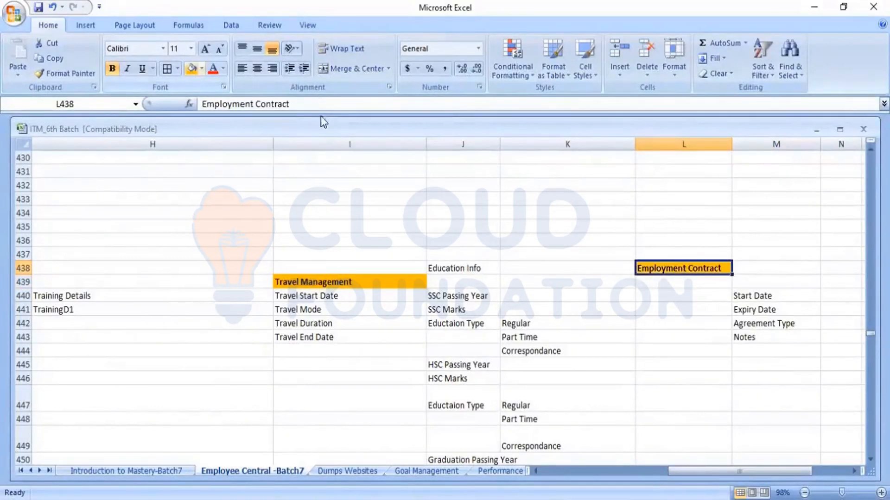
- Review the Employment Contract fields in M440:M443, from Start Date to Notes
{"action": "left_click", "coordinate": [763, 294]}
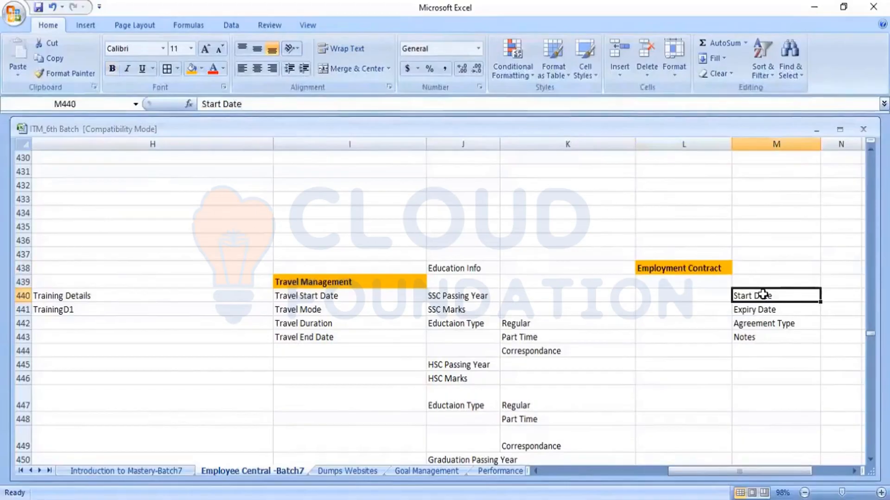
{"action": "key", "text": "Down"}
{"action": "key", "text": "Down"}
{"action": "key", "text": "Down"}
{"action": "key", "text": "Down"}
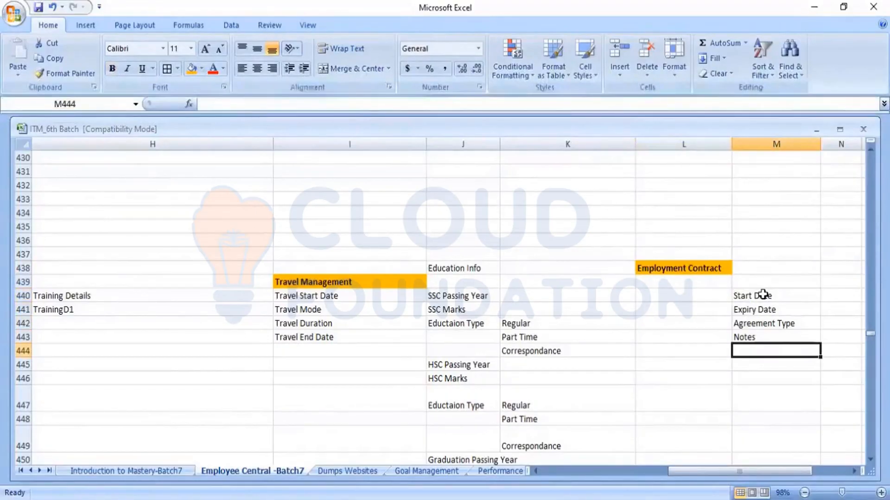
- Look across the notes from the MDF creation steps to the example objects, finishing on the Travel Management heading in I439
{"action": "key", "text": "Left"}
{"action": "key", "text": "Left"}
{"action": "key", "text": "Left"}
{"action": "key", "text": "Left"}
{"action": "key", "text": "Left"}
{"action": "key", "text": "Left"}
{"action": "key", "text": "Left"}
{"action": "key", "text": "Left"}
{"action": "key", "text": "Left"}
{"action": "key", "text": "Left"}
{"action": "key", "text": "Left"}
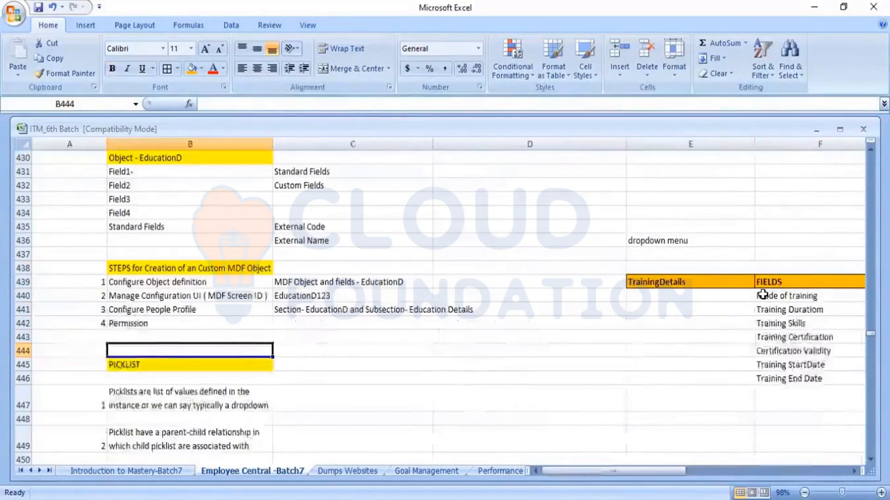
{"action": "key", "text": "Right"}
{"action": "key", "text": "Right"}
{"action": "key", "text": "Right"}
{"action": "key", "text": "Right"}
{"action": "key", "text": "Right"}
{"action": "key", "text": "Right"}
{"action": "key", "text": "Right"}
{"action": "key", "text": "Right"}
{"action": "key", "text": "Right"}
{"action": "key", "text": "Left"}
{"action": "key", "text": "Left"}
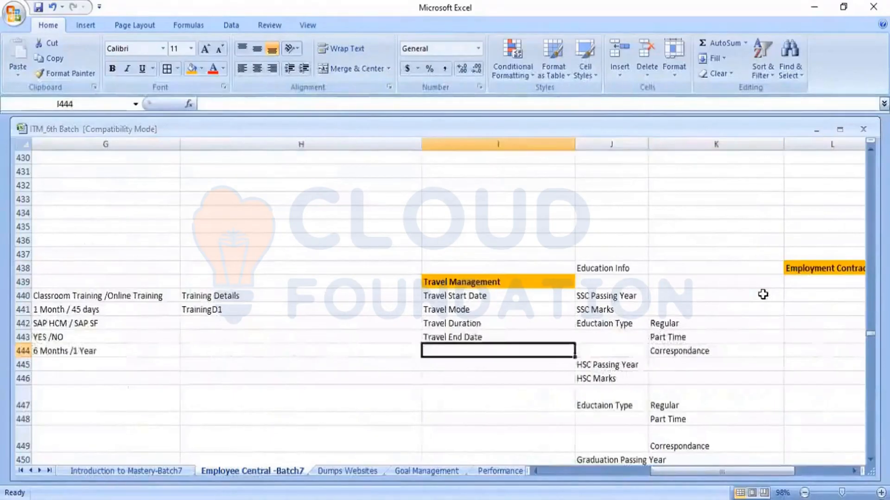
{"action": "key", "text": "Up"}
{"action": "key", "text": "Up"}
{"action": "key", "text": "Up"}
{"action": "key", "text": "Up"}
{"action": "key", "text": "Up"}
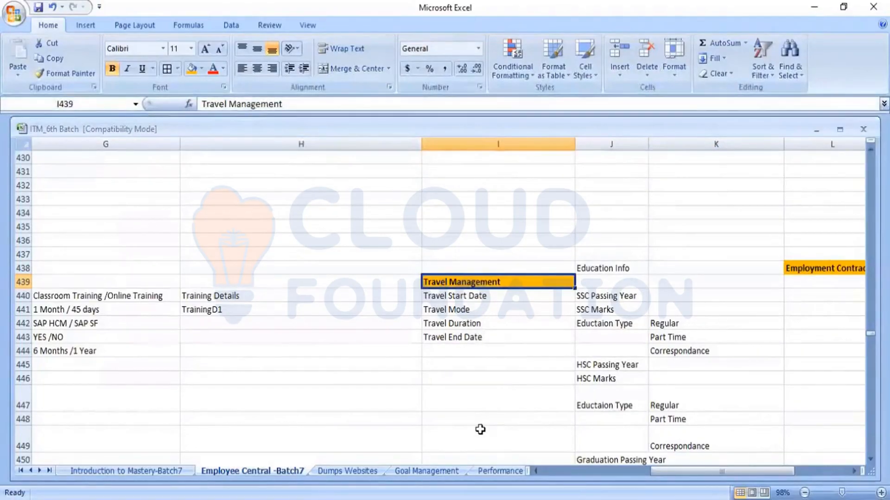
- Return to the first custom MDF object creation step, Configure Object definition, in B439
{"action": "left_click", "coordinate": [383, 420]}
{"action": "key", "text": "Left"}
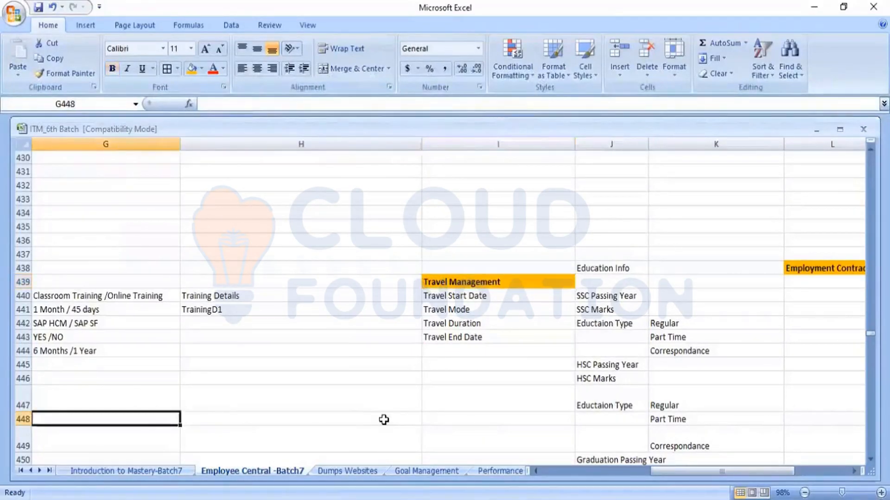
{"action": "key", "text": "Left"}
{"action": "key", "text": "Left"}
{"action": "key", "text": "Left"}
{"action": "key", "text": "Left"}
{"action": "key", "text": "Left"}
{"action": "key", "text": "Left"}
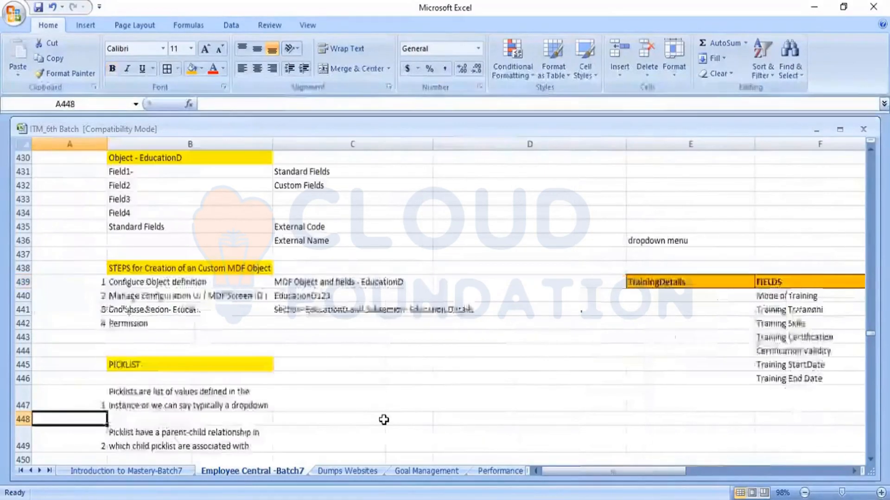
{"action": "key", "text": "Up"}
{"action": "key", "text": "Up"}
{"action": "key", "text": "Up"}
{"action": "key", "text": "Up"}
{"action": "key", "text": "Up"}
{"action": "key", "text": "Up"}
{"action": "key", "text": "Up"}
{"action": "key", "text": "Up"}
{"action": "key", "text": "Up"}
{"action": "key", "text": "Right"}
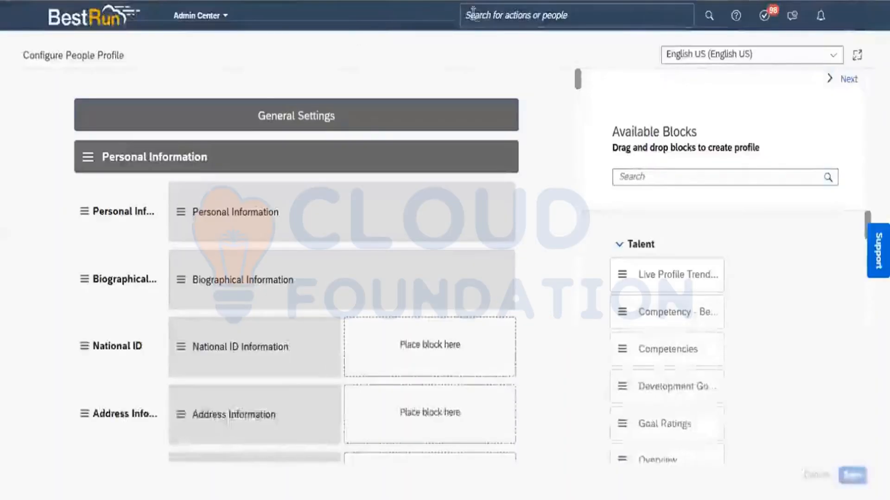
- Switch to SuccessFactors, search for "configure object" and open Configure Object Definitions
{"action": "left_click", "coordinate": [473, 13]}
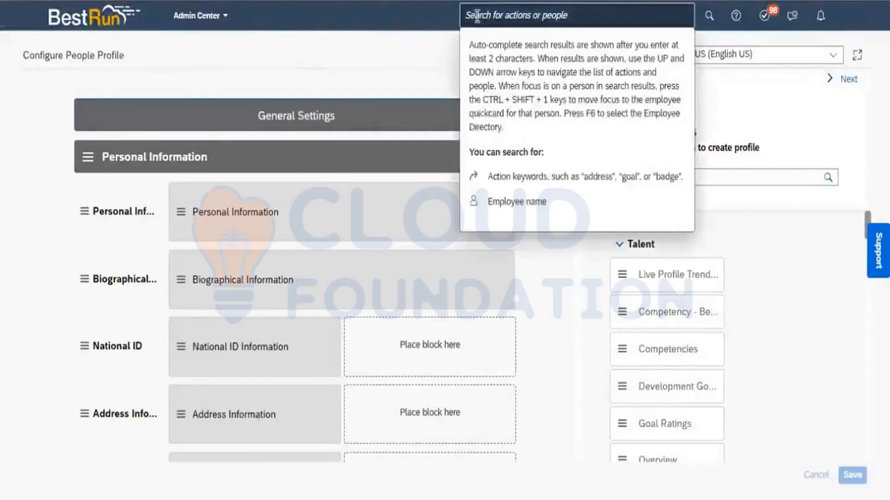
{"action": "type", "text": "co"}
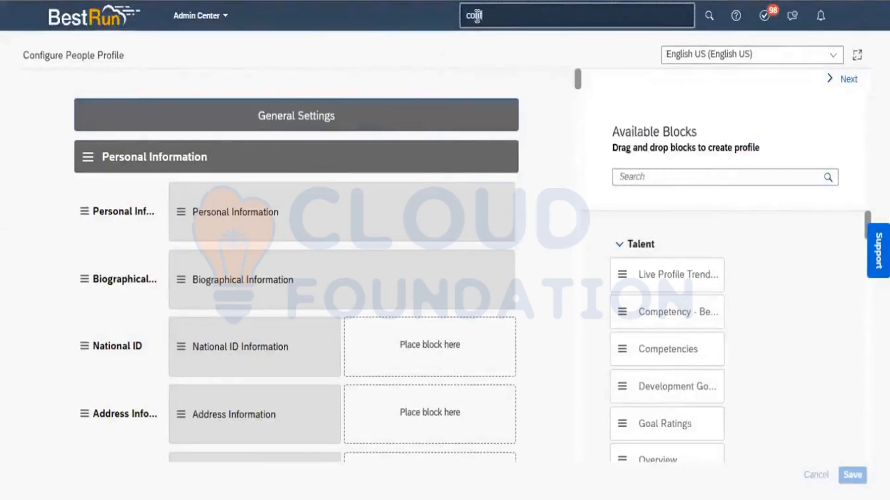
{"action": "type", "text": "nfigure p"}
{"action": "type", "text": "bject"}
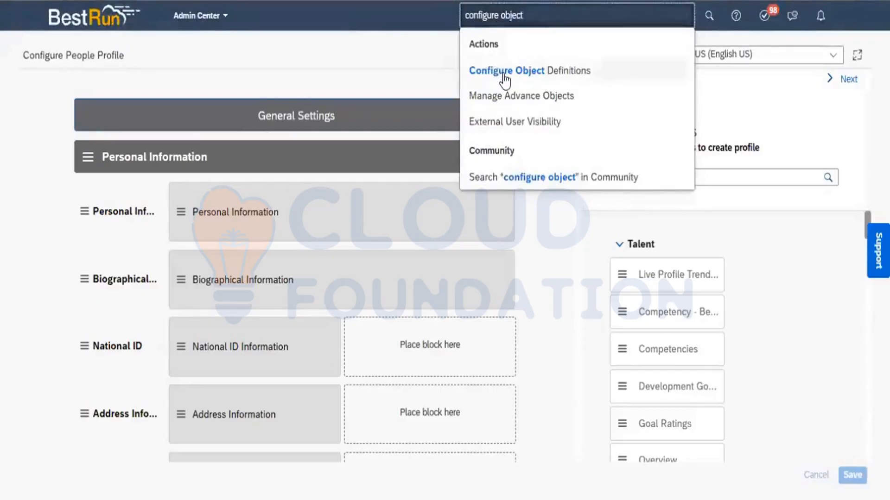
{"action": "left_click", "coordinate": [504, 76]}
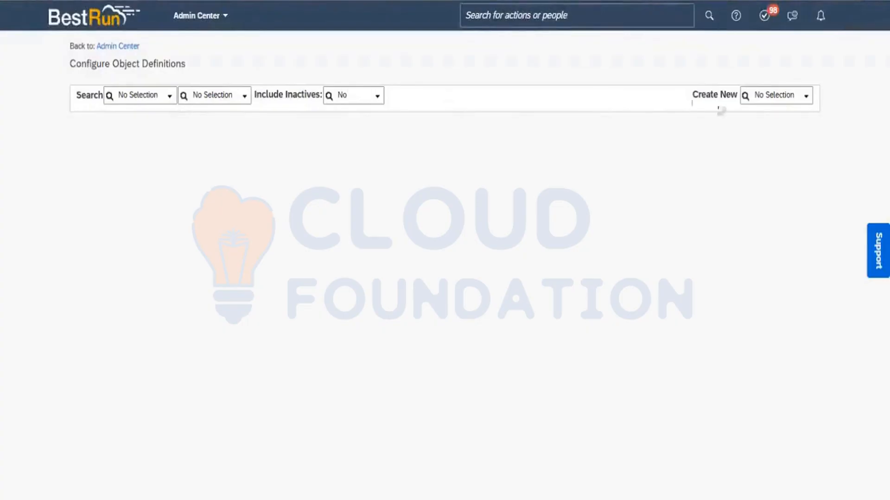
- Create a new Object Definition and enter TravelMgt_290423 as its code
{"action": "left_click", "coordinate": [805, 96]}
{"action": "left_click", "coordinate": [781, 137]}
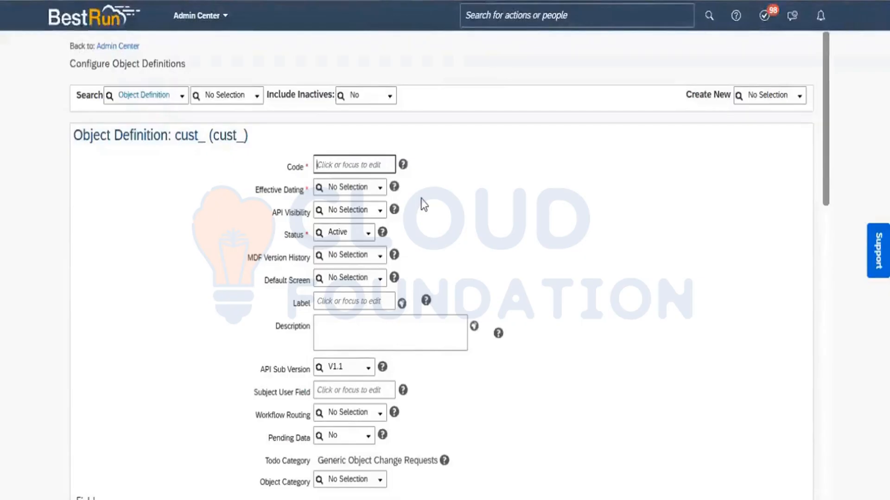
{"action": "type", "text": "TravelMg"}
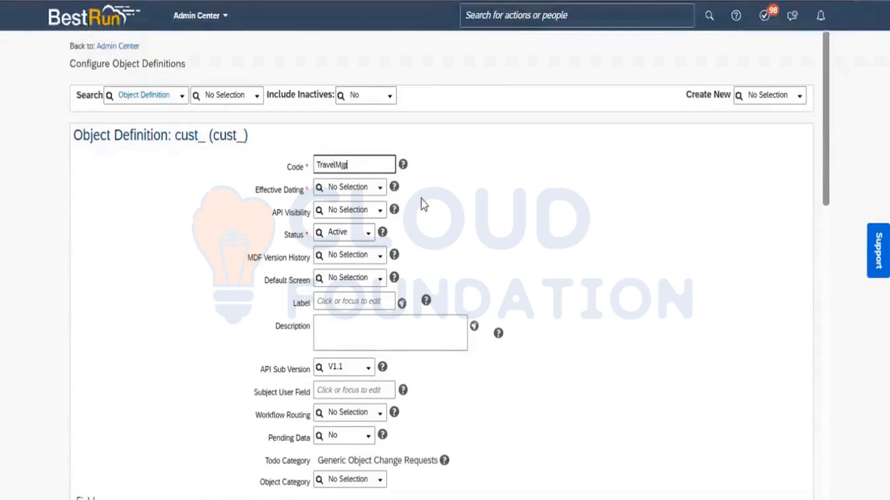
{"action": "type", "text": "t_"}
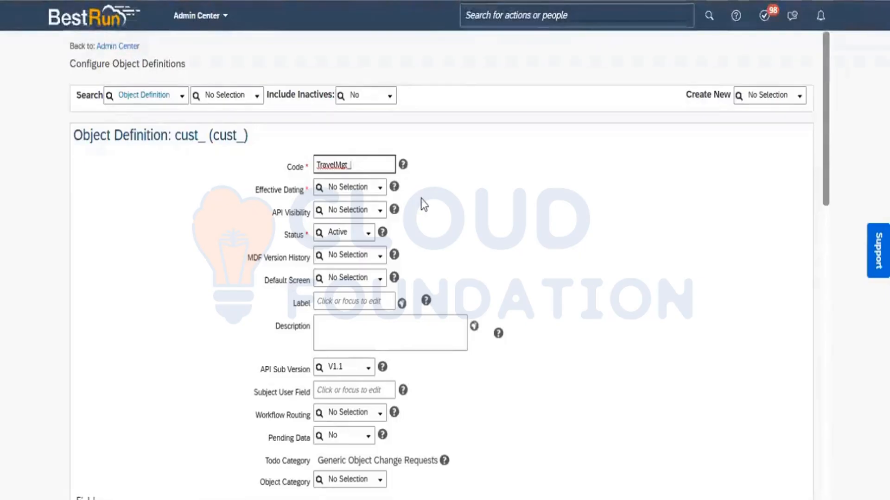
{"action": "type", "text": "2904"}
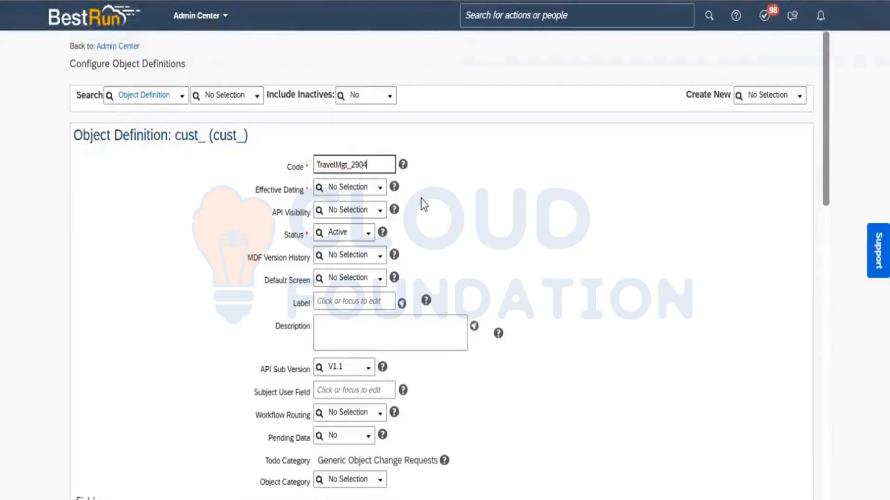
{"action": "type", "text": "23"}
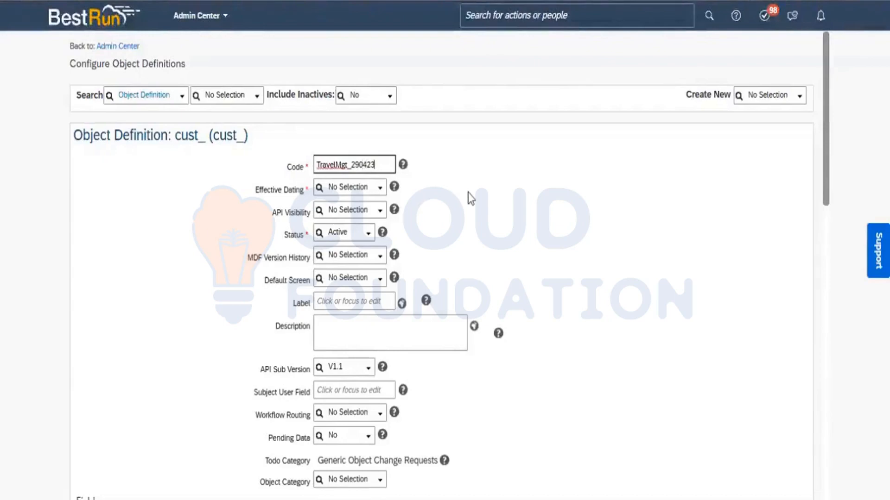
{"action": "left_click", "coordinate": [468, 192]}
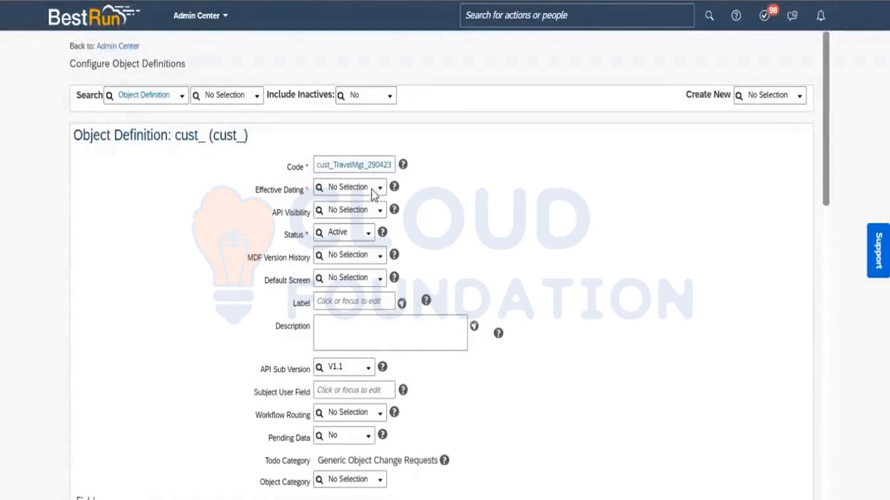
- Set Effective Dating to Basic, accepting the confirmation, and set API Visibility to Editable
{"action": "left_click", "coordinate": [379, 190]}
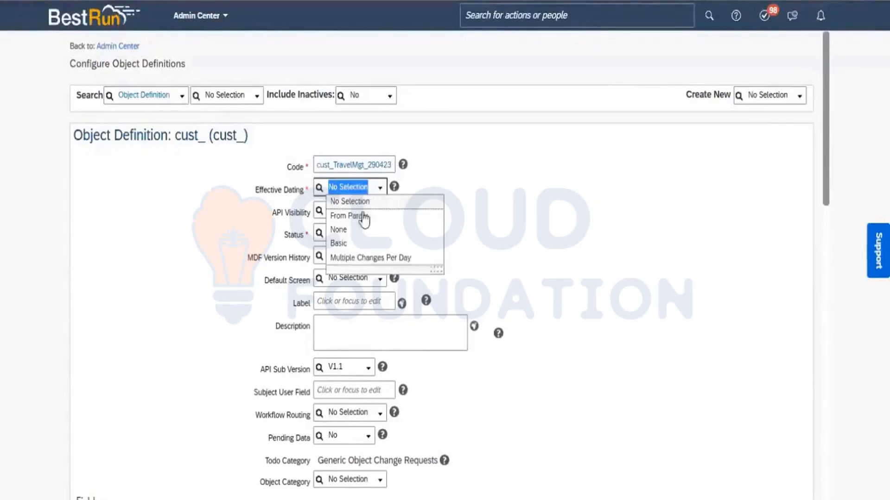
{"action": "left_click", "coordinate": [346, 245]}
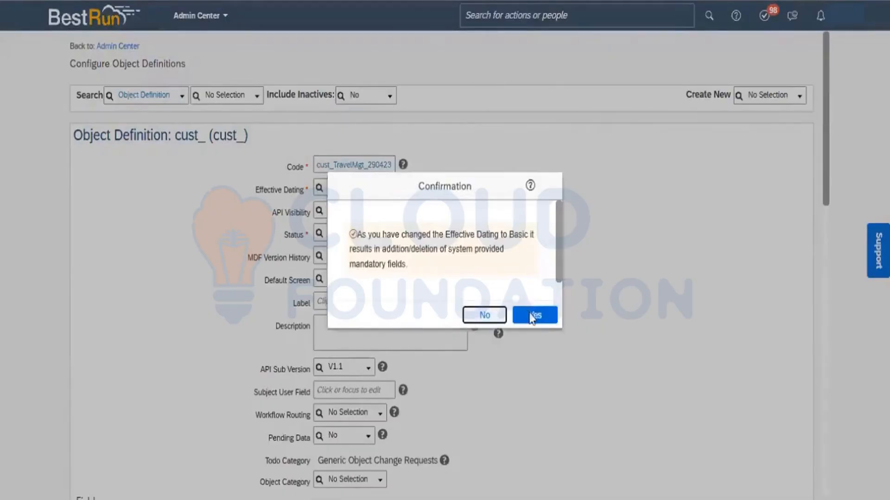
{"action": "left_click", "coordinate": [533, 316]}
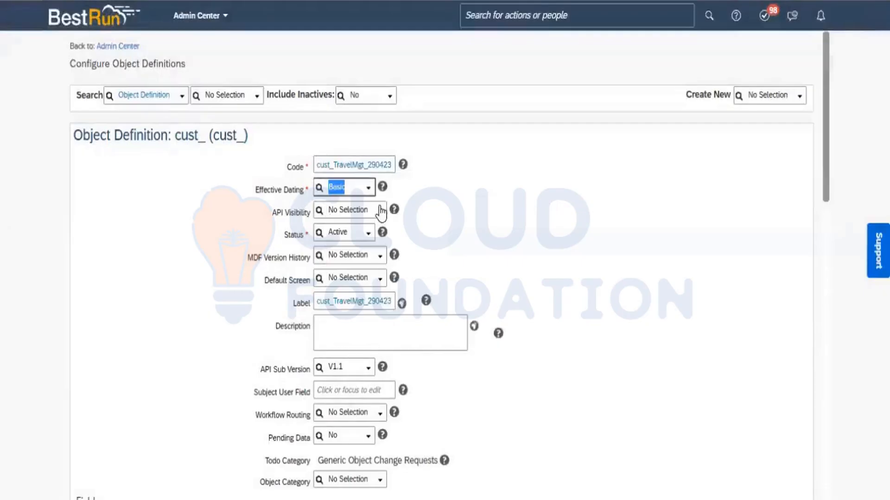
{"action": "left_click", "coordinate": [380, 212]}
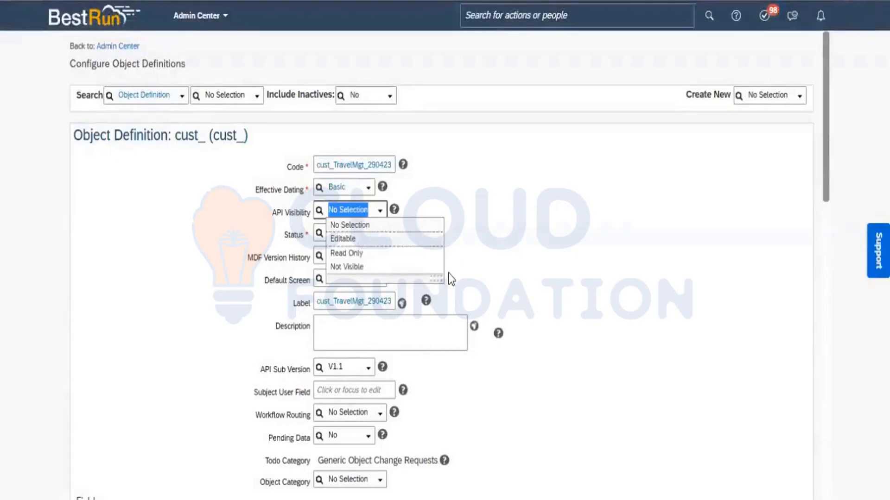
{"action": "left_click", "coordinate": [344, 239]}
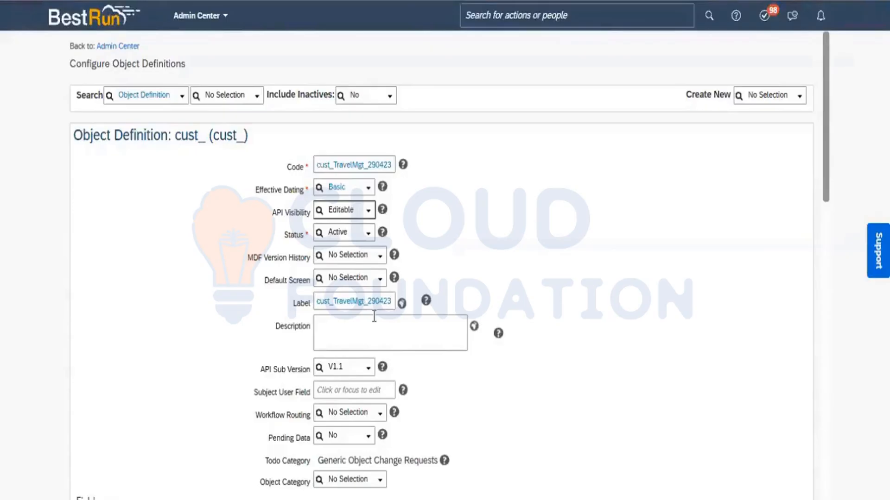
- Replace the object definition's label with Travel Management ( TM )
{"action": "left_click", "coordinate": [342, 307]}
{"action": "double_click", "coordinate": [343, 307]}
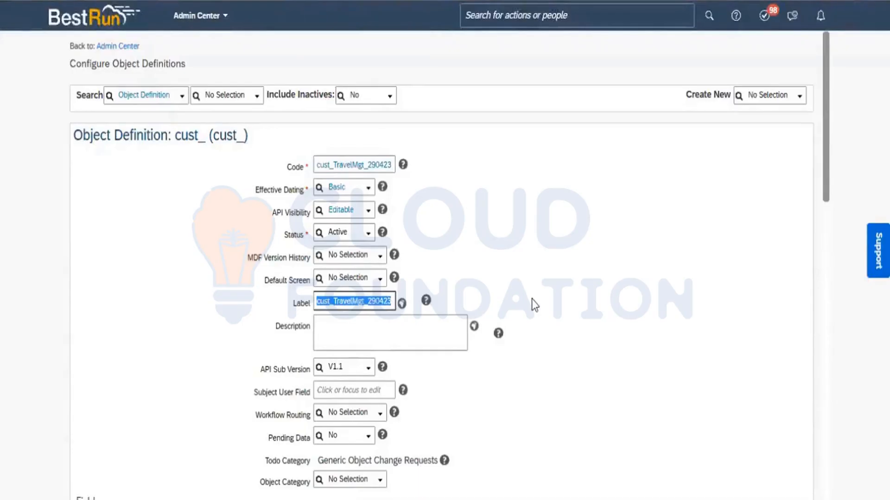
{"action": "type", "text": "Travel"}
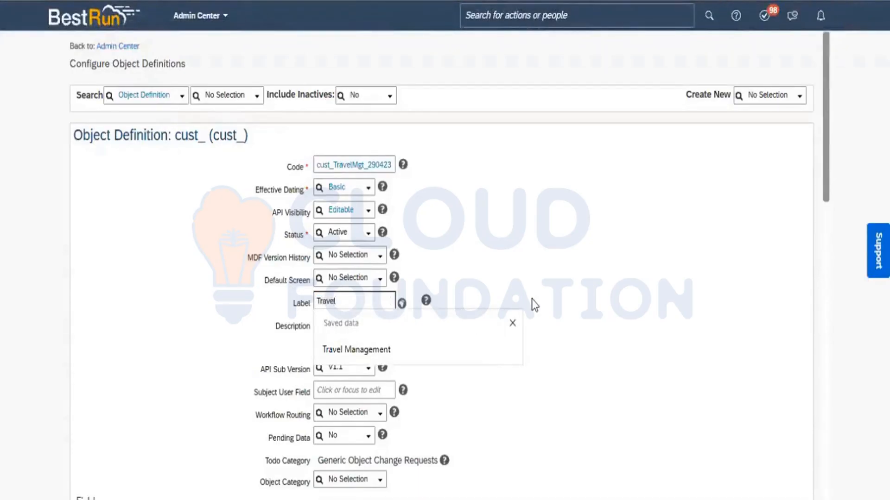
{"action": "type", "text": " Manage"}
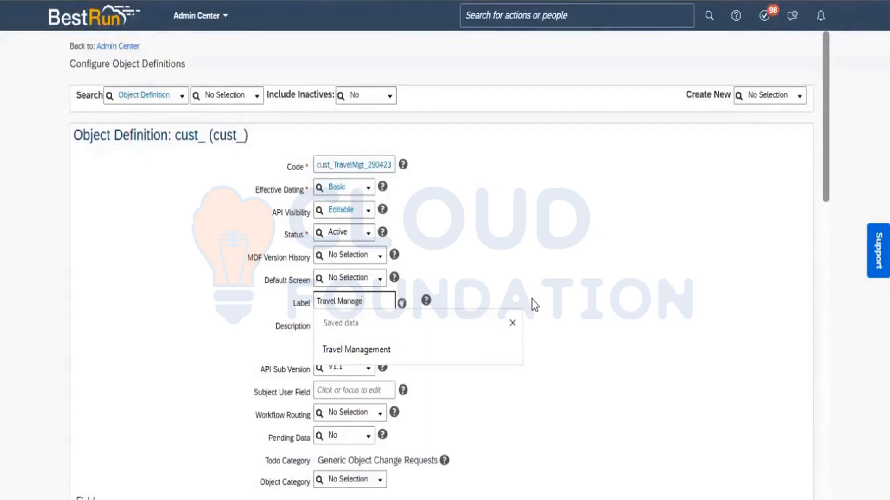
{"action": "type", "text": "ment"}
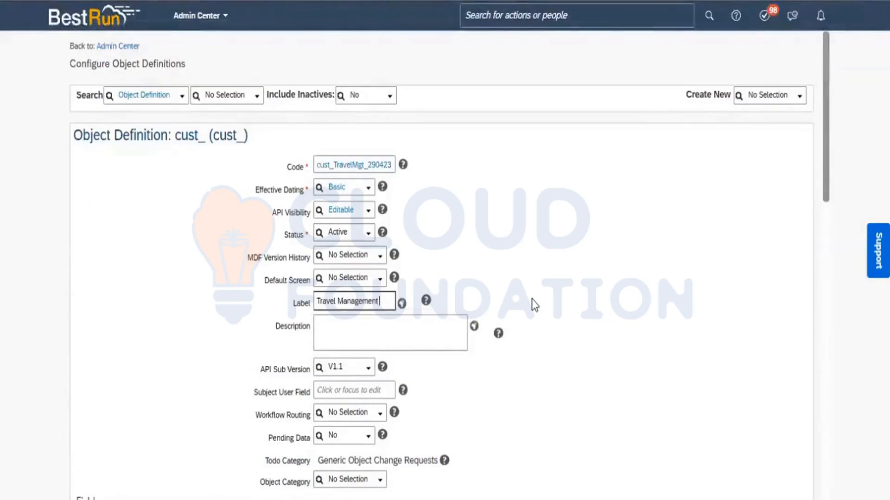
{"action": "type", "text": "("}
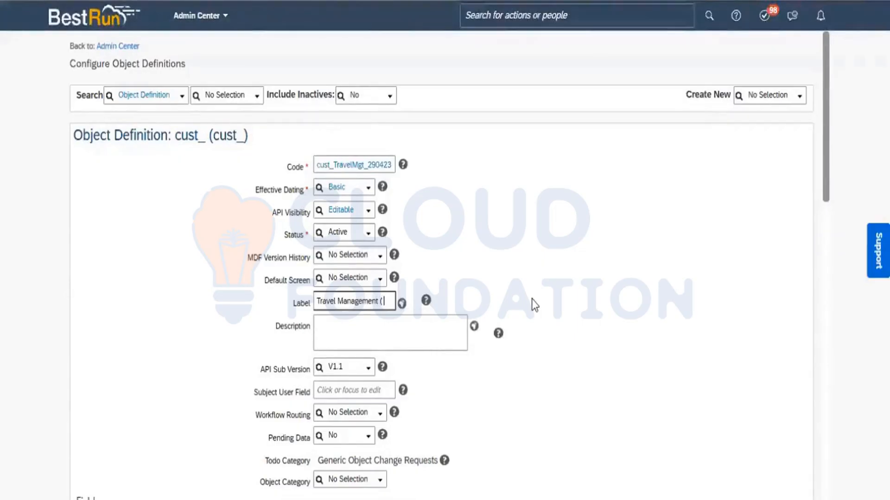
{"action": "type", "text": "TM"}
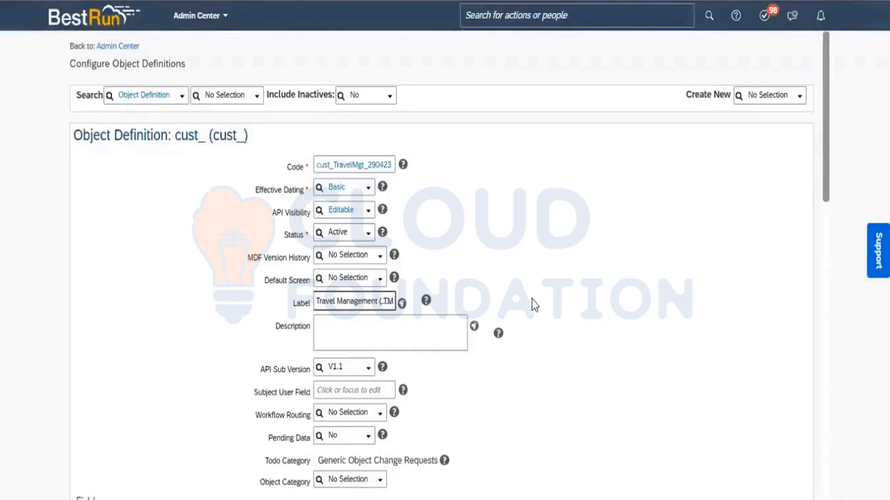
{"action": "type", "text": ")"}
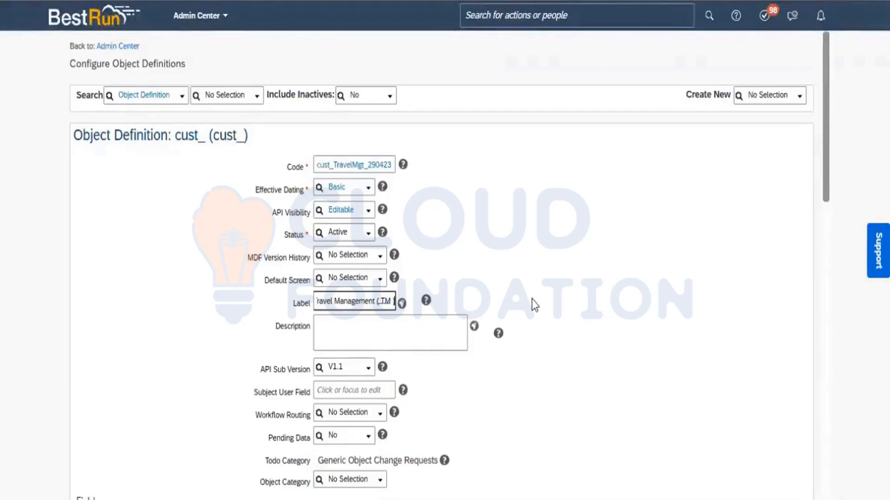
{"action": "left_click", "coordinate": [641, 305]}
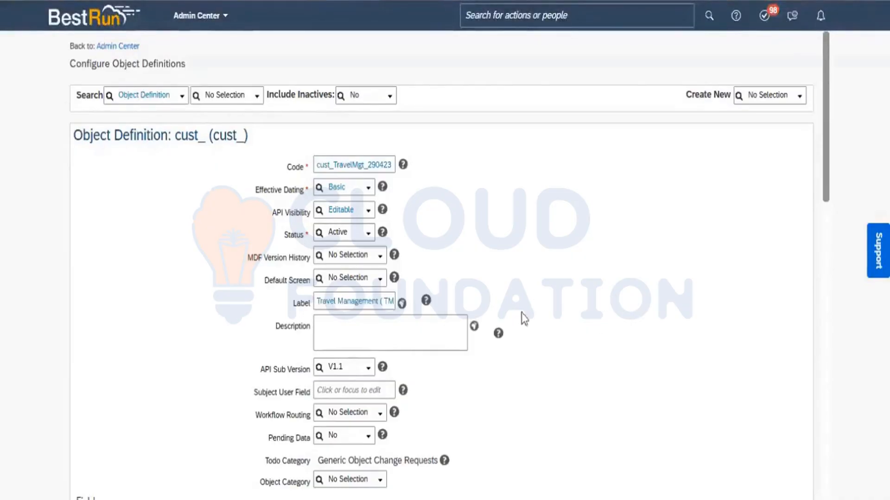
- Set the object label's Default Value and English (United Kingdom) translations to Travel Management ( TM )
{"action": "triple_click", "coordinate": [386, 301]}
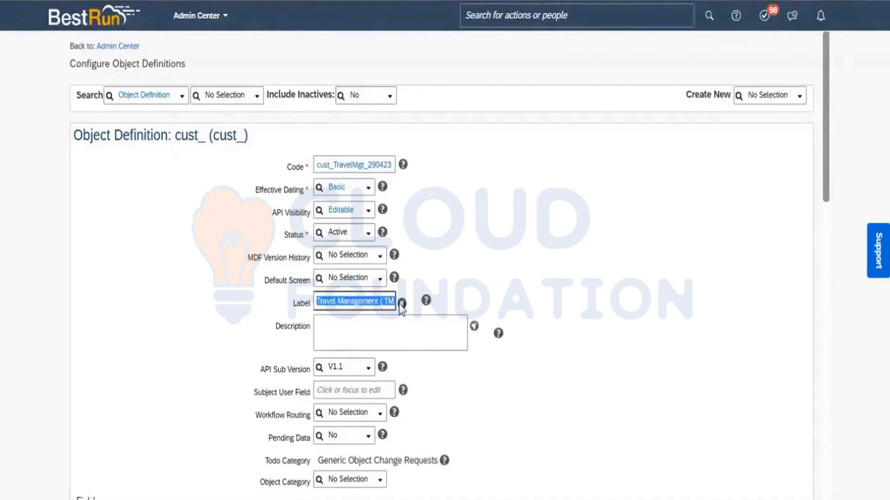
{"action": "left_click", "coordinate": [402, 304]}
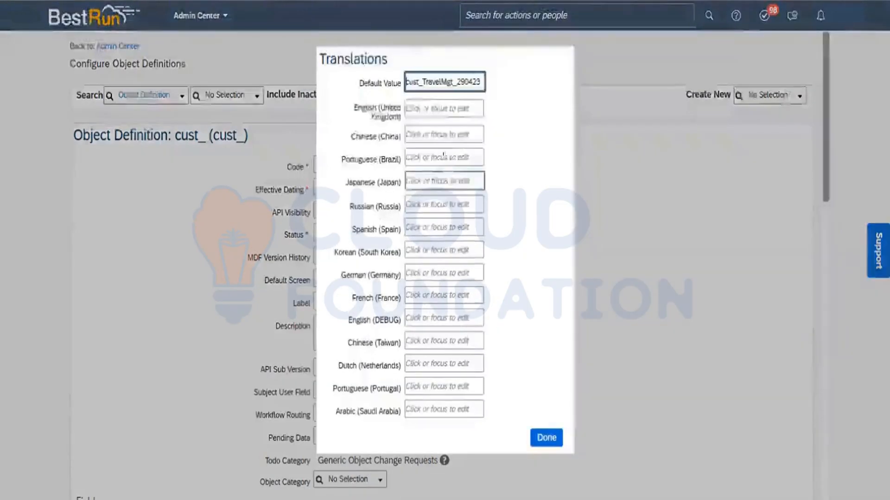
{"action": "left_click", "coordinate": [449, 135]}
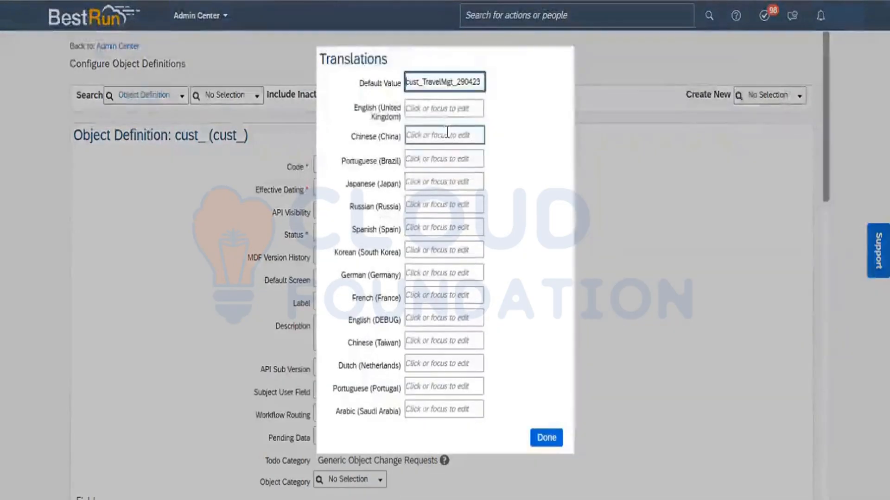
{"action": "left_click", "coordinate": [422, 83]}
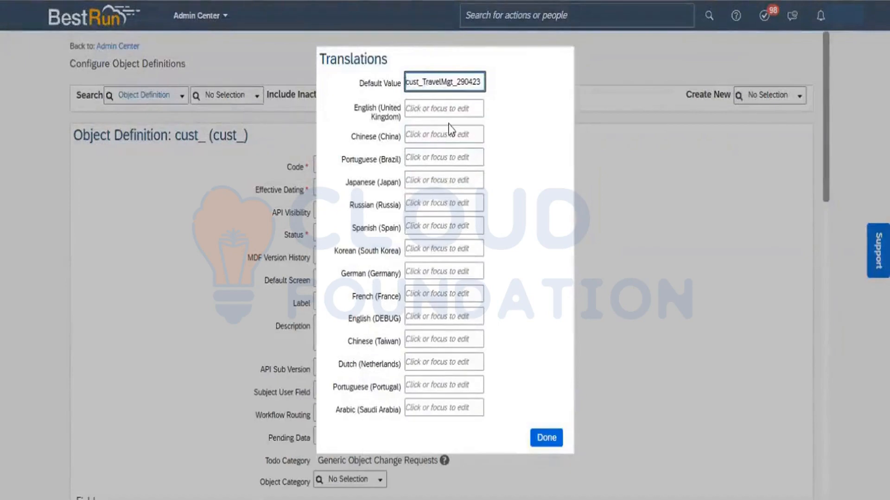
{"action": "key", "text": "ctrl+a"}
{"action": "type", "text": "Travel Management ( TM )"}
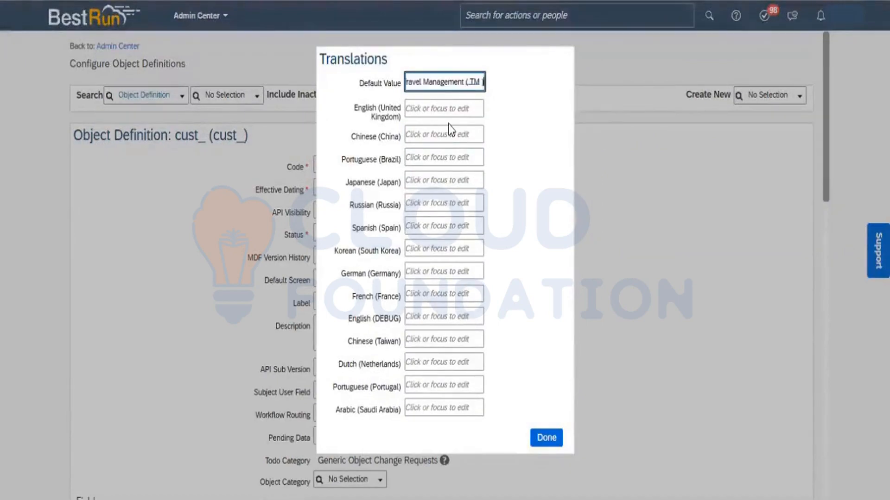
{"action": "left_click", "coordinate": [436, 108]}
{"action": "type", "text": "Travel Management ( TM )"}
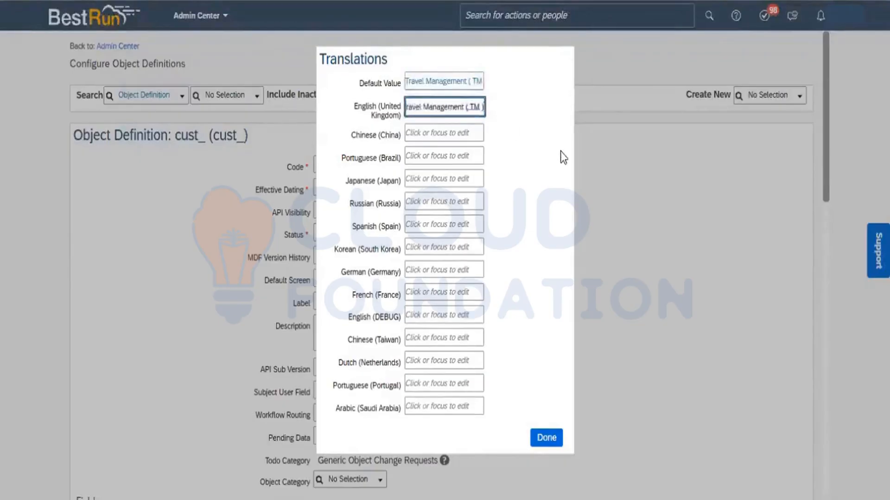
{"action": "left_click", "coordinate": [546, 438]}
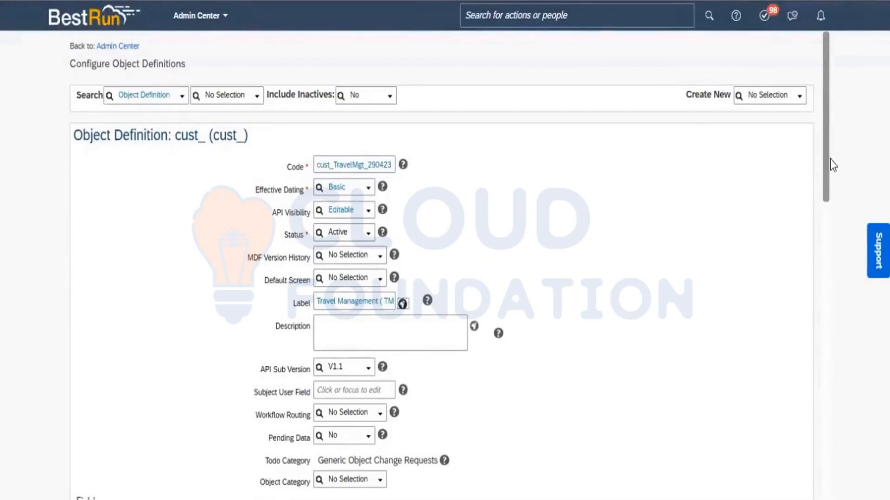
- Set the data type of the externalCode field to User
{"action": "left_click_drag", "start_coordinate": [827, 166], "coordinate": [833, 247]}
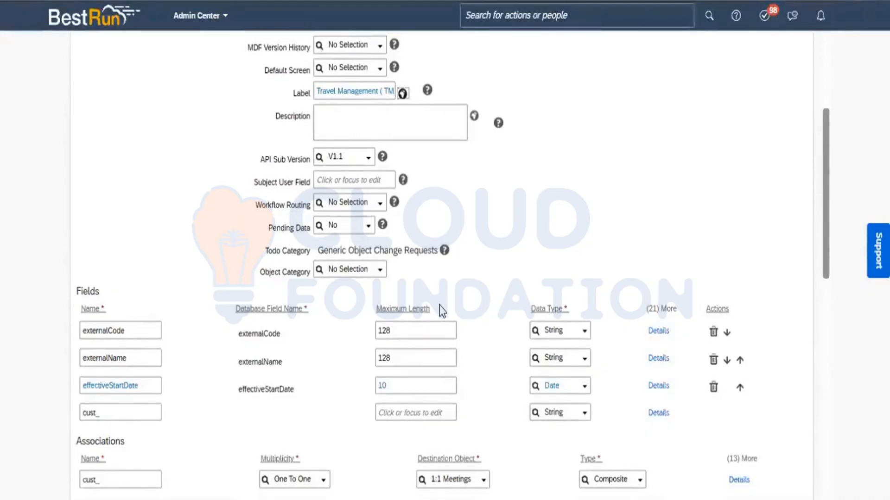
{"action": "left_click", "coordinate": [581, 335]}
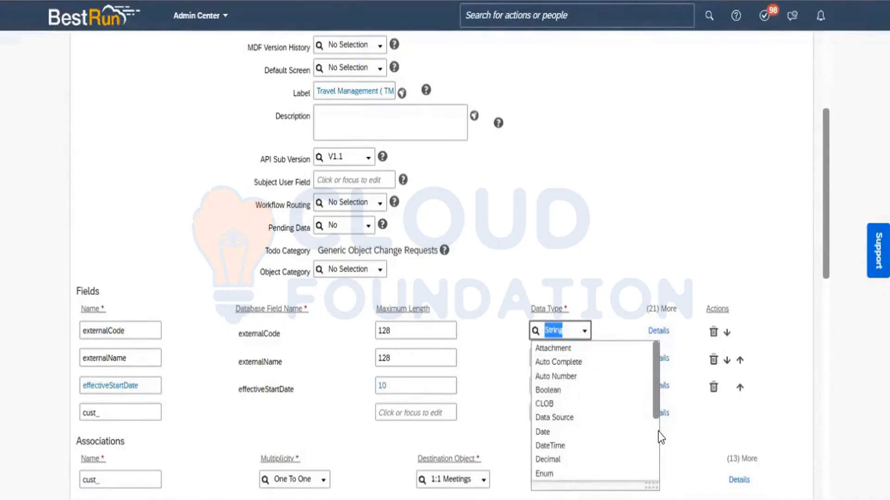
{"action": "scroll", "coordinate": [658, 431], "scroll_direction": "down", "scroll_amount": 3}
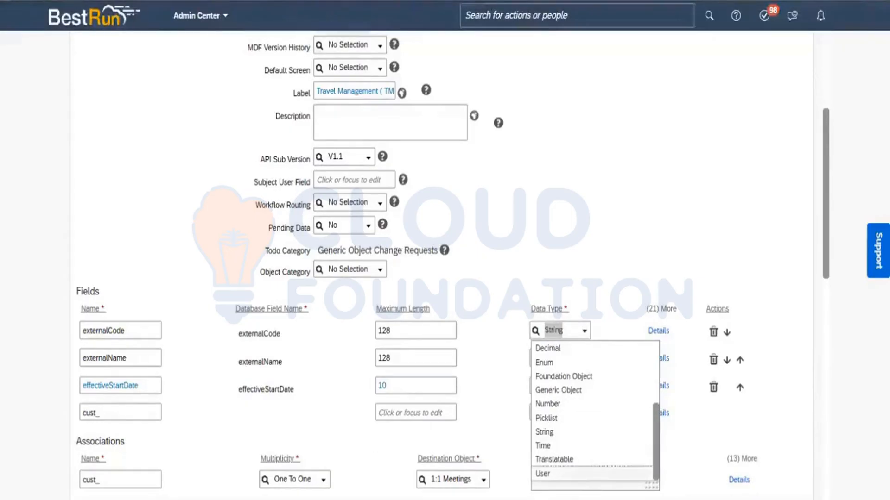
{"action": "left_click", "coordinate": [548, 474]}
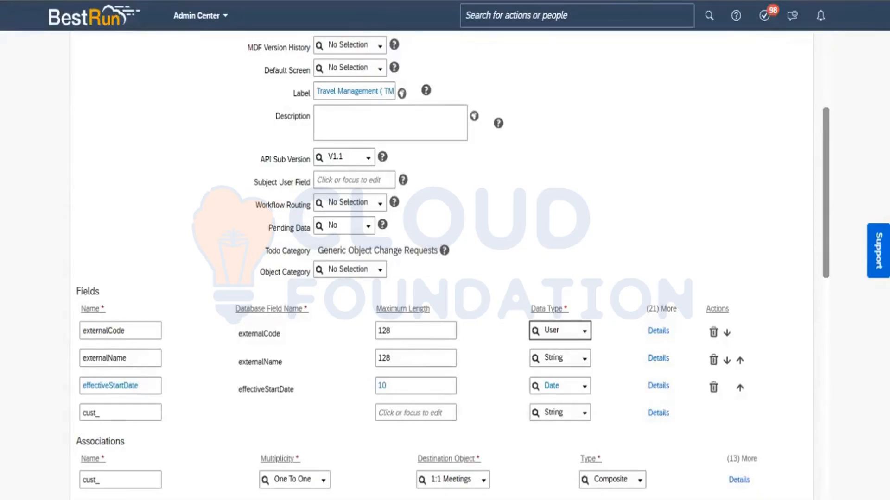
- Switch to the Excel notes and review the Travel Management field list in column I, starting at row 439
{"action": "key", "text": "alt+Tab"}
{"action": "key", "text": "Right"}
{"action": "key", "text": "Right"}
{"action": "key", "text": "Right"}
{"action": "key", "text": "Right"}
{"action": "key", "text": "Right"}
{"action": "key", "text": "Right"}
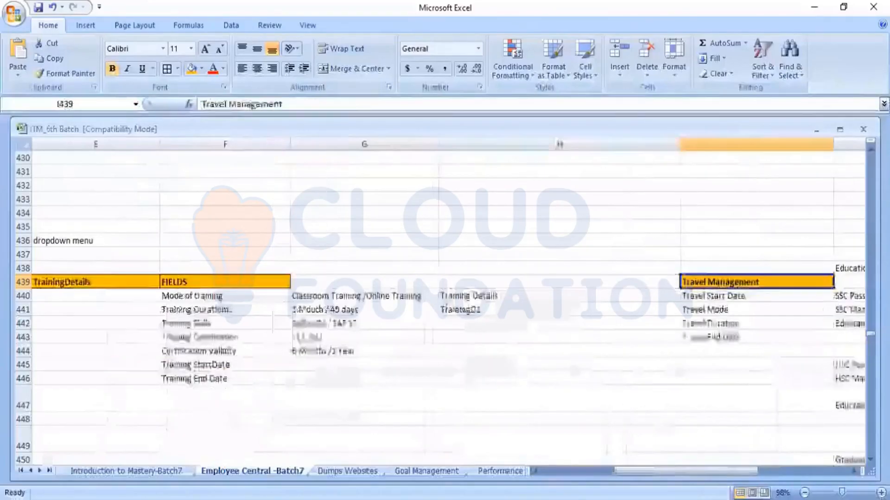
{"action": "key", "text": "Right"}
{"action": "key", "text": "Left"}
{"action": "key", "text": "Left"}
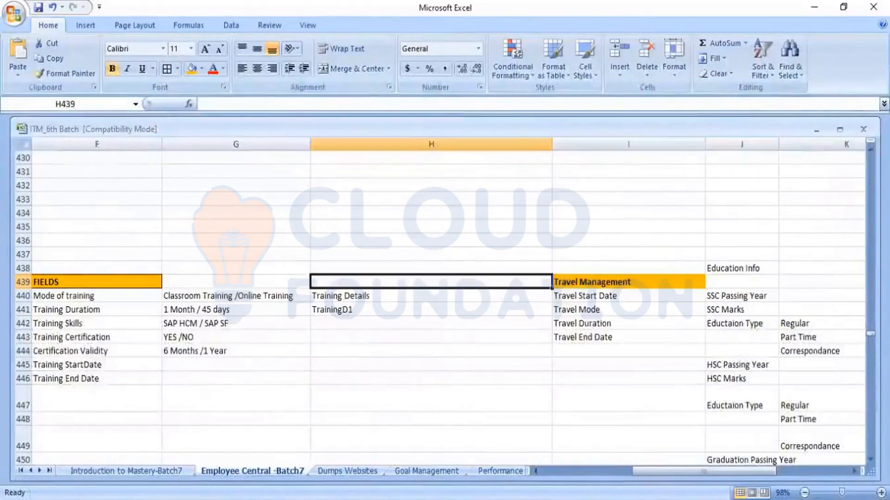
{"action": "key", "text": "Right"}
{"action": "key", "text": "Down"}
{"action": "key", "text": "Down"}
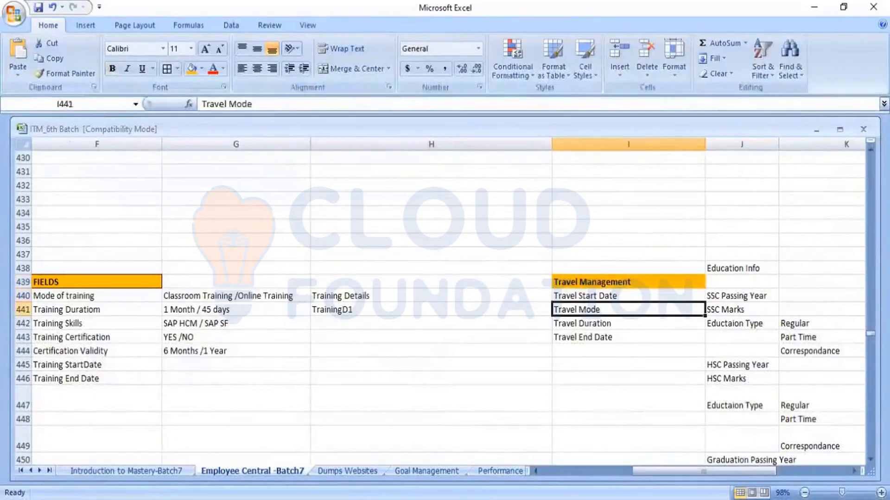
{"action": "key", "text": "Down"}
{"action": "key", "text": "Down"}
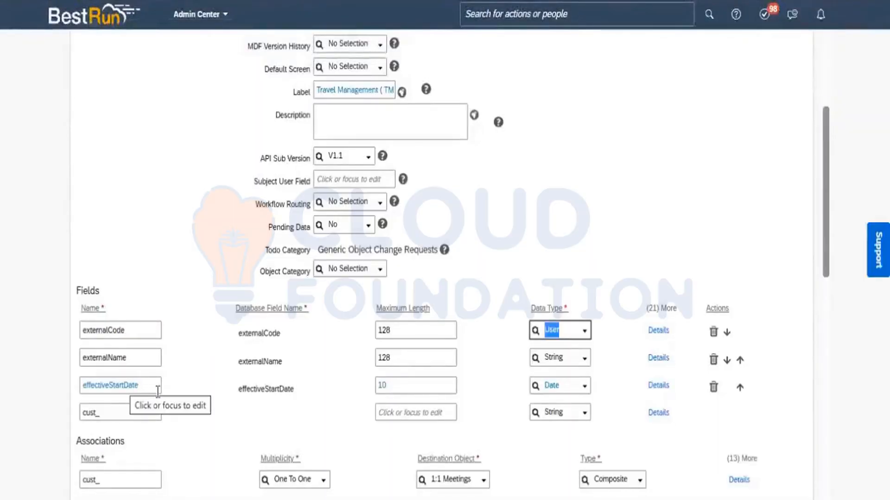
- In SuccessFactors, open the details of the effectiveStartDate field and label it Travel Start Date
{"action": "left_click", "coordinate": [658, 385]}
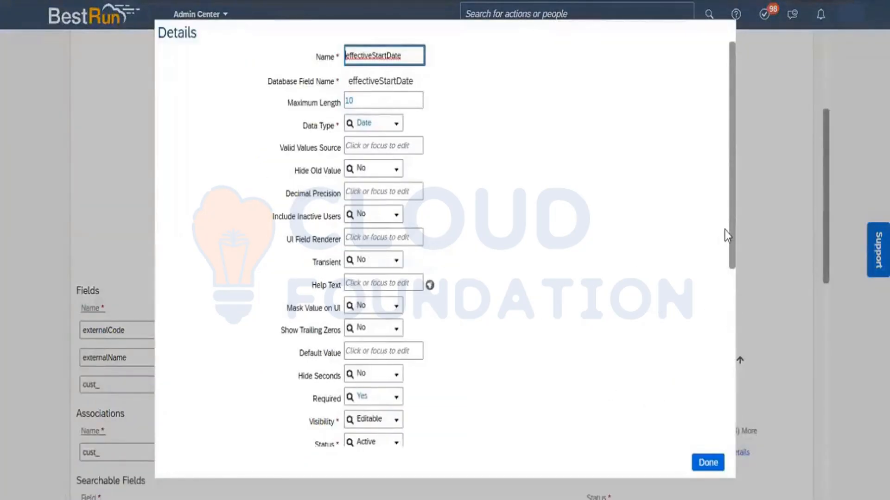
{"action": "left_click_drag", "start_coordinate": [731, 242], "coordinate": [738, 311]}
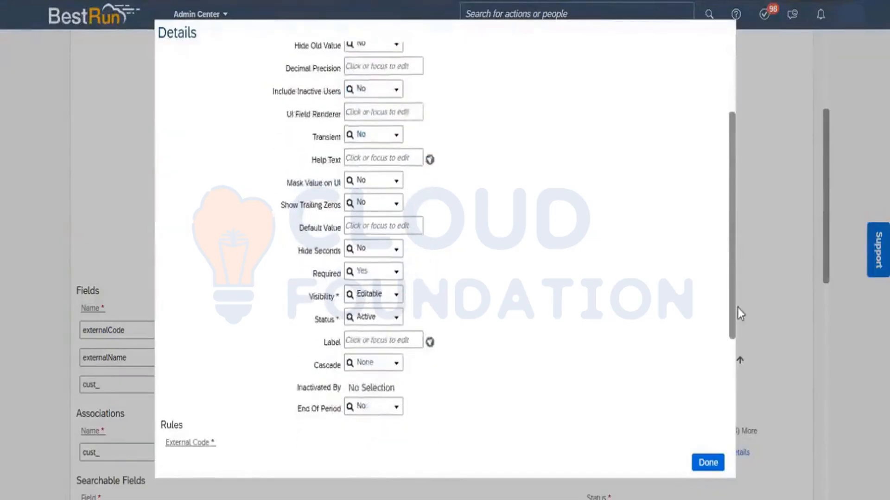
{"action": "left_click", "coordinate": [375, 342]}
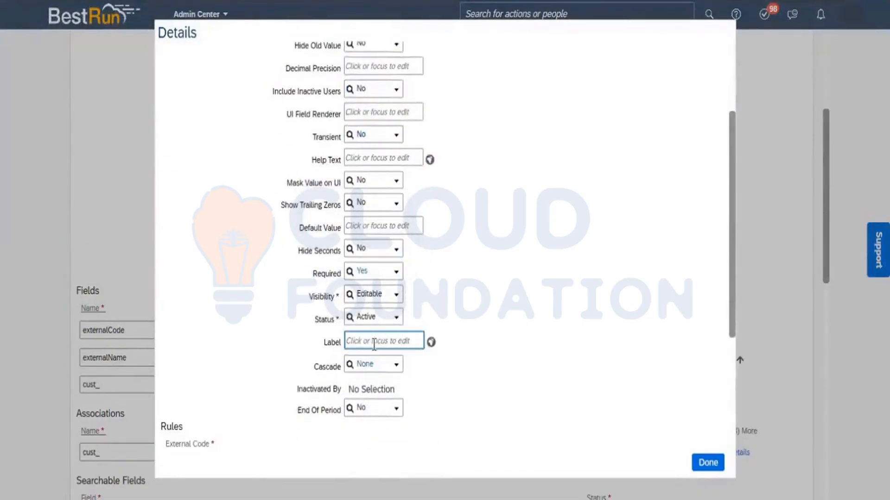
{"action": "type", "text": "Tiavel"}
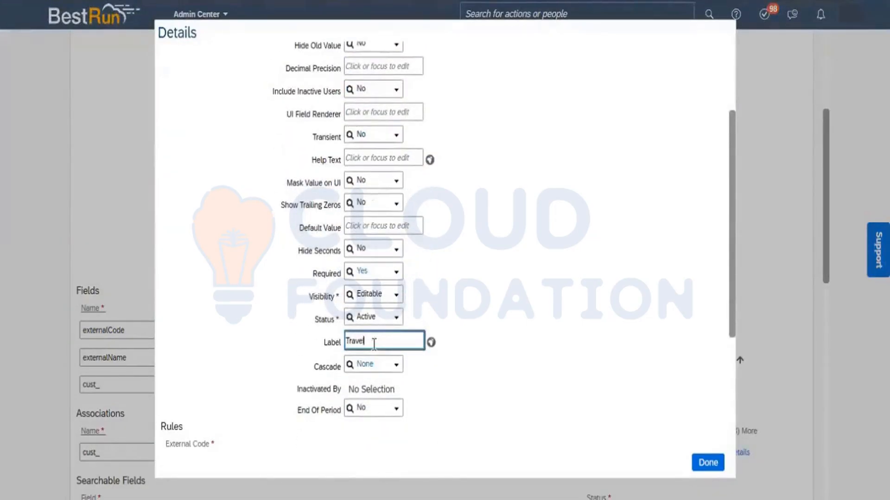
{"action": "type", "text": "Spin"}
{"action": "type", "text": "t Date"}
{"action": "left_click", "coordinate": [479, 366]}
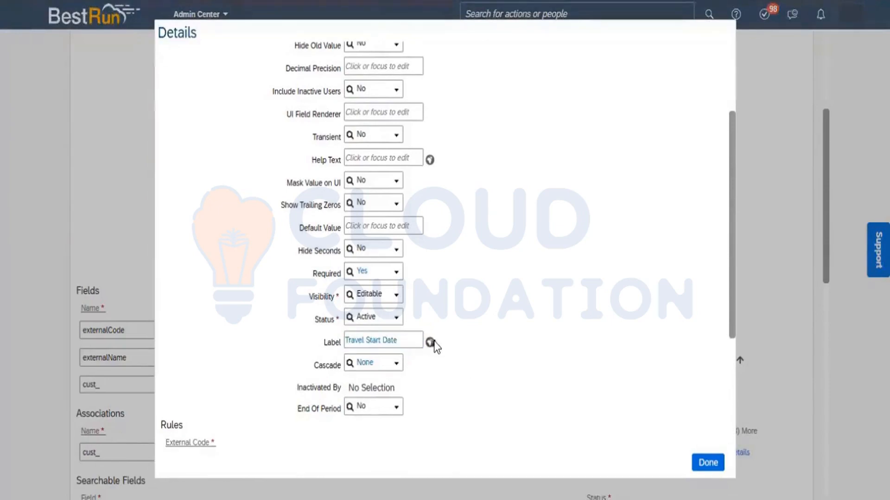
- Copy the Travel Start Date label into its Default Value and English (United Kingdom) translations
{"action": "left_click", "coordinate": [417, 342]}
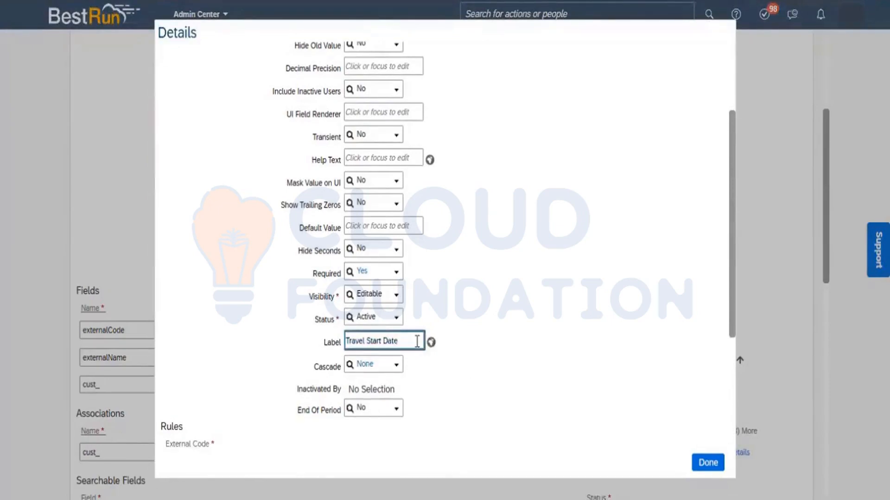
{"action": "key", "text": "ctrl+a"}
{"action": "key", "text": "ctrl+c"}
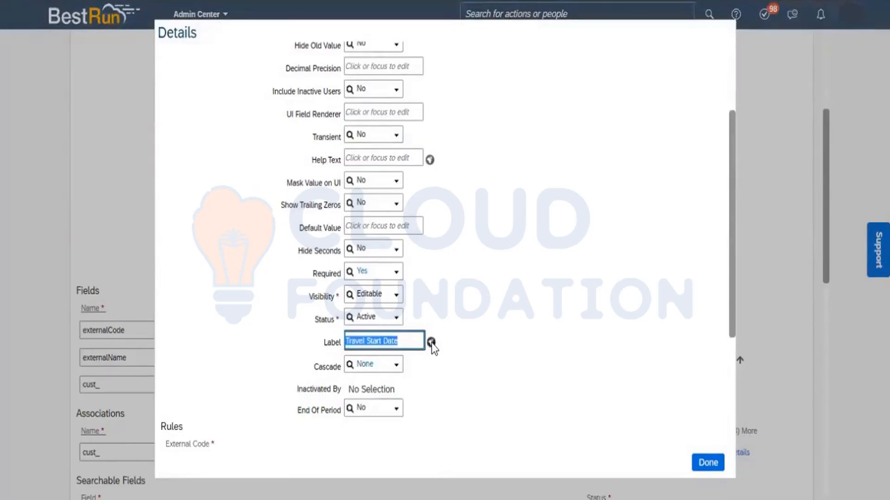
{"action": "left_click", "coordinate": [430, 342]}
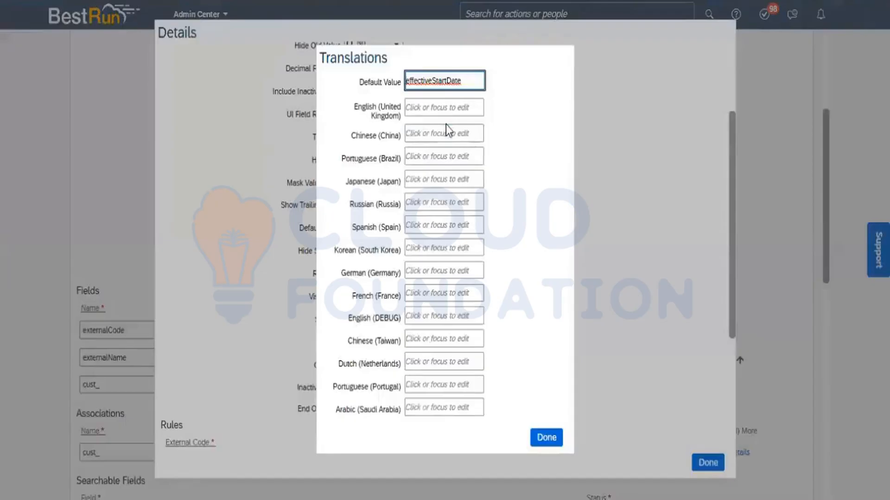
{"action": "key", "text": "ctrl+a"}
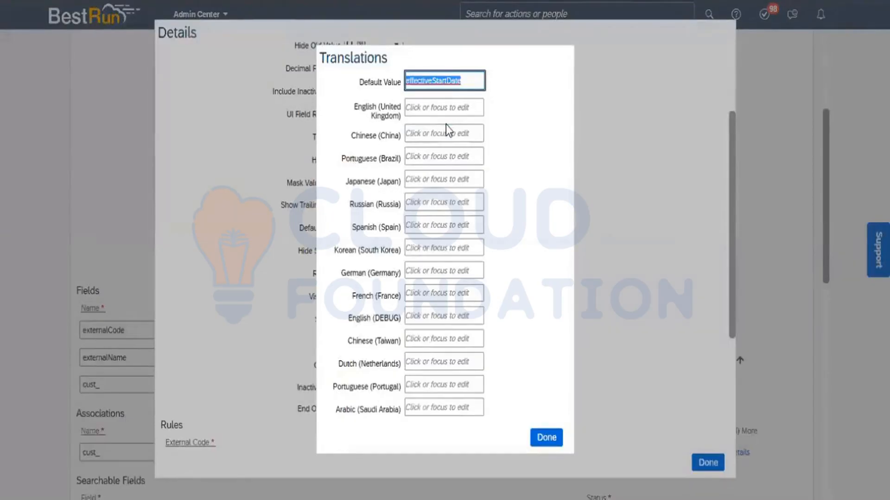
{"action": "key", "text": "ctrl+v"}
{"action": "left_click", "coordinate": [427, 108]}
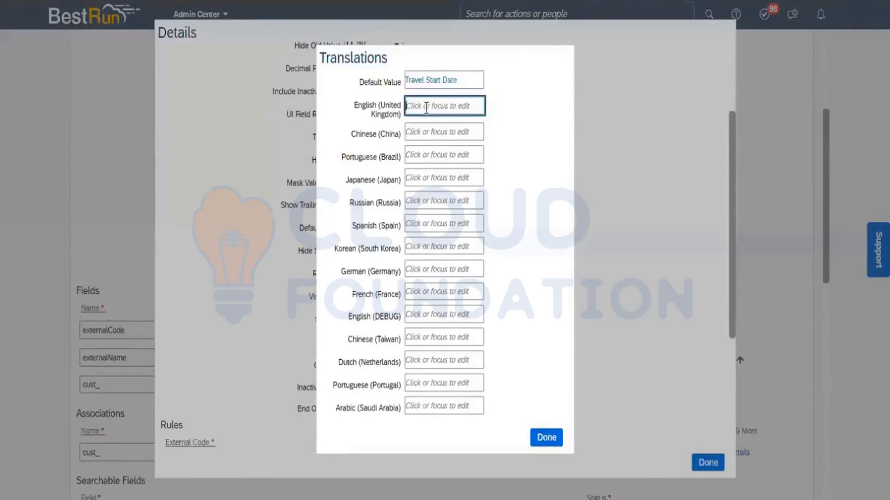
{"action": "key", "text": "ctrl+v"}
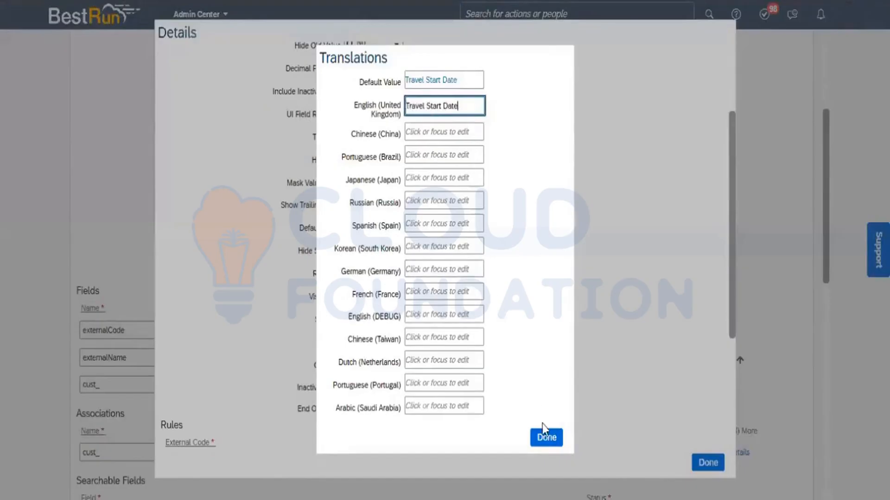
{"action": "left_click", "coordinate": [546, 438]}
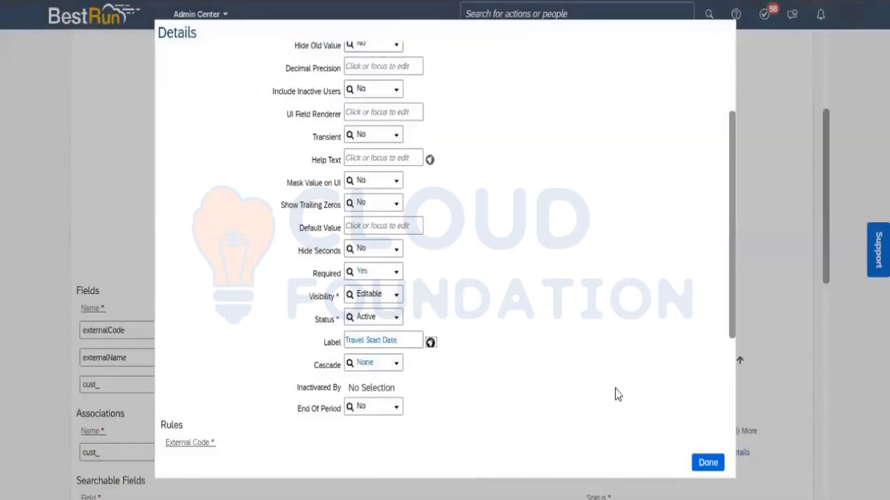
- Accept the effectiveStartDate details, check the Travel Management field list in the Excel notes, and return to SuccessFactors
{"action": "left_click", "coordinate": [708, 462]}
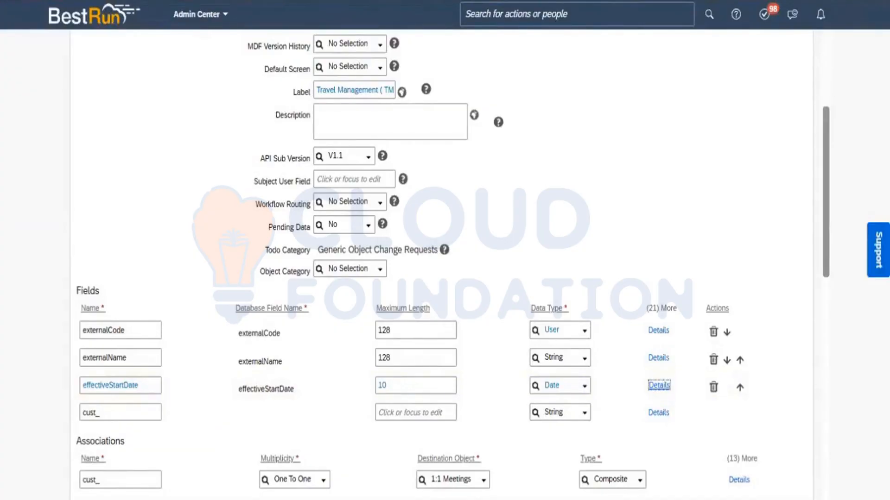
{"action": "key", "text": "alt+Tab"}
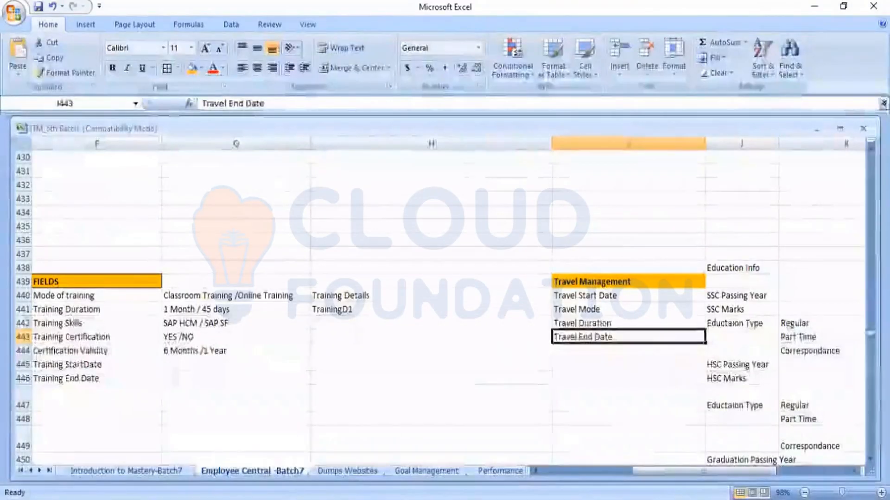
{"action": "key", "text": "alt+Tab"}
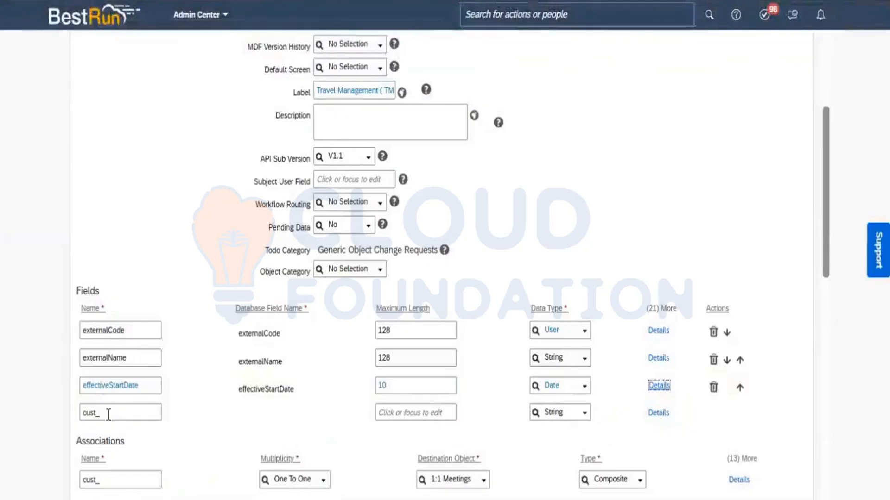
- Add a field named effectiveenddate below effectiveStartDate, with a maximum length of 10 and data type Date
{"action": "left_click", "coordinate": [108, 415]}
{"action": "type", "text": "effect"}
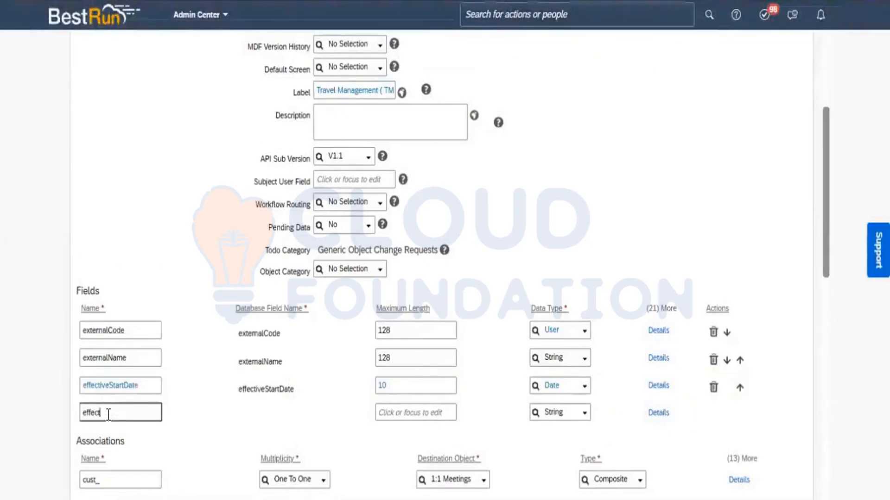
{"action": "type", "text": "iveenddate"}
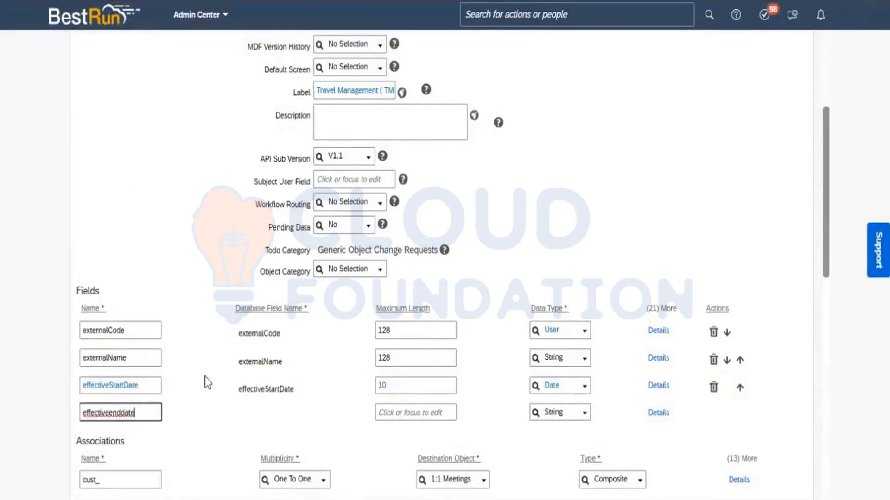
{"action": "left_click", "coordinate": [217, 421]}
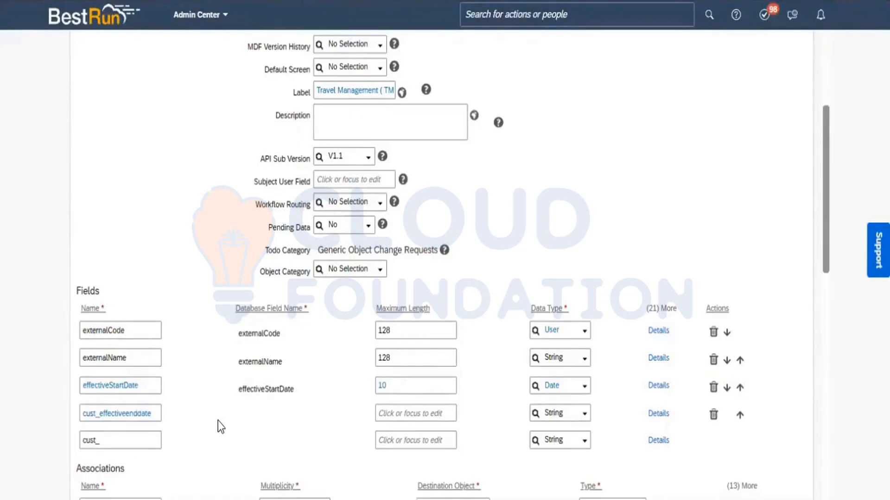
{"action": "left_click", "coordinate": [387, 418]}
{"action": "type", "text": "10"}
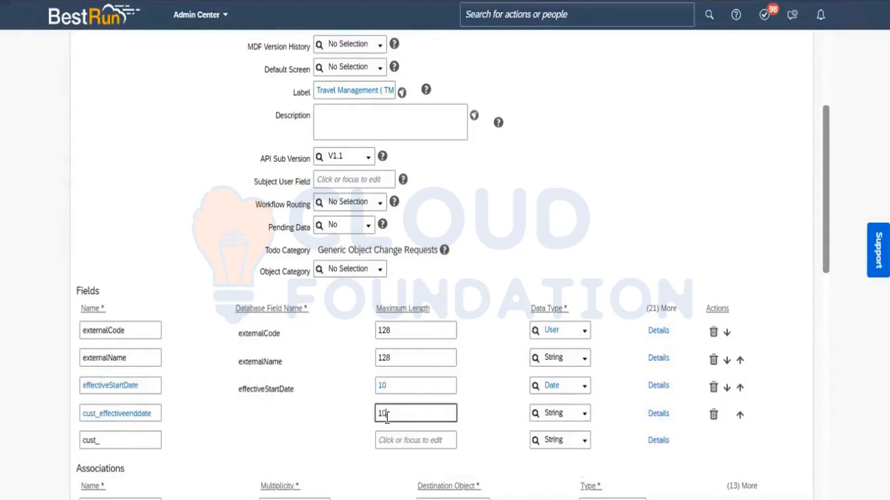
{"action": "left_click", "coordinate": [585, 415]}
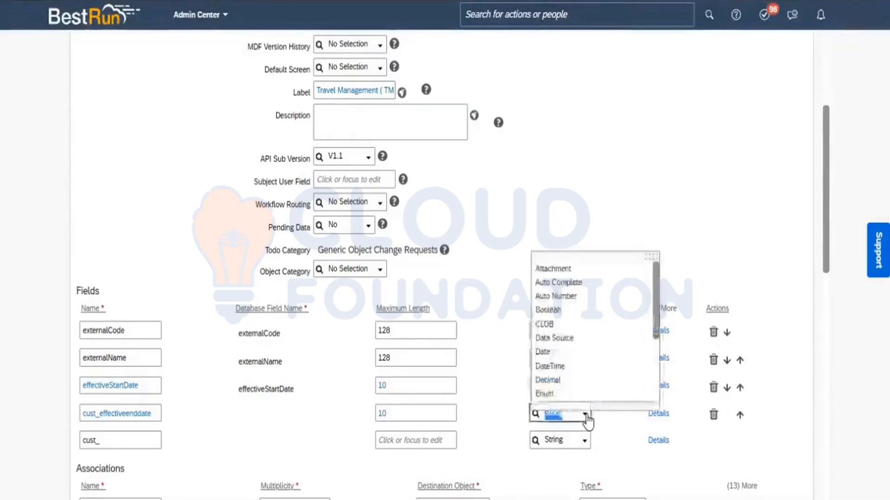
{"action": "left_click", "coordinate": [554, 356]}
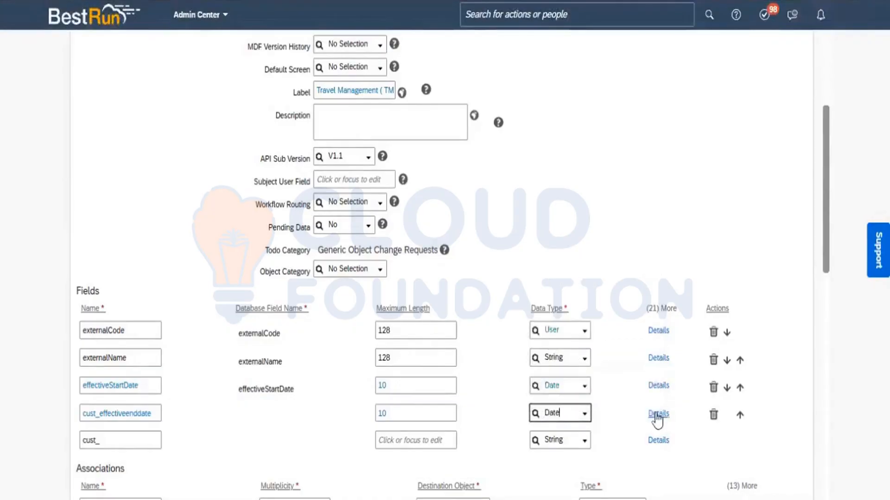
- Open the details of the cust_effectiveenddate field and label it Travel End Date
{"action": "left_click", "coordinate": [658, 413]}
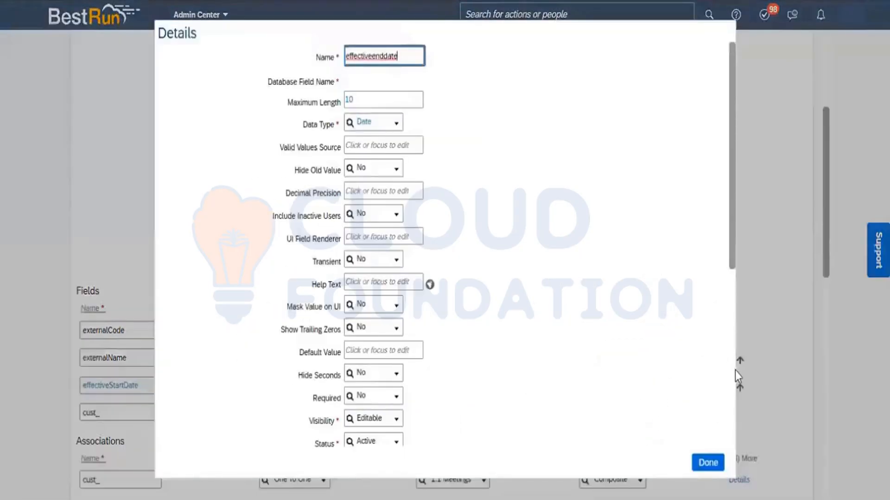
{"action": "scroll", "coordinate": [732, 376], "scroll_direction": "down", "scroll_amount": 6}
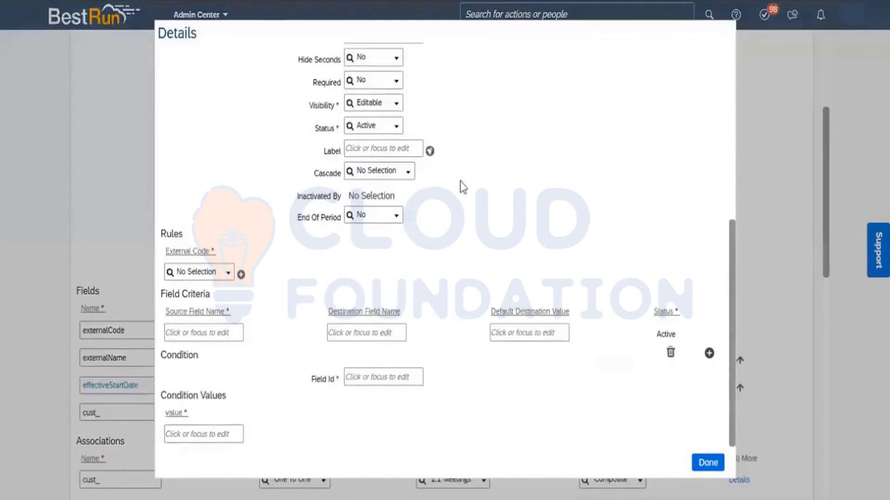
{"action": "left_click", "coordinate": [358, 148]}
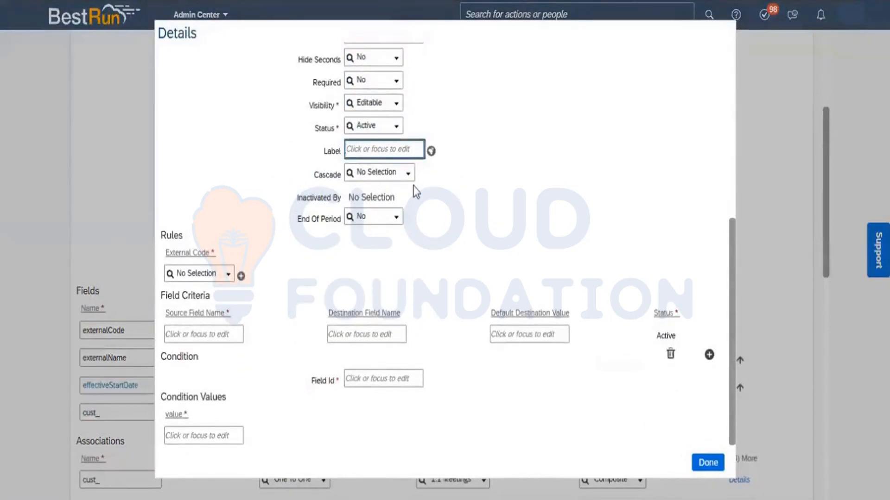
{"action": "type", "text": "Travel"}
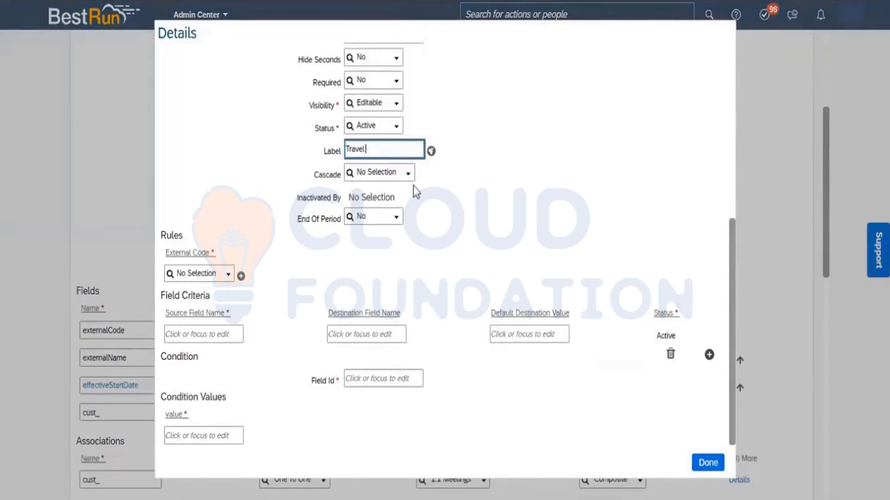
{"action": "type", "text": " End Date"}
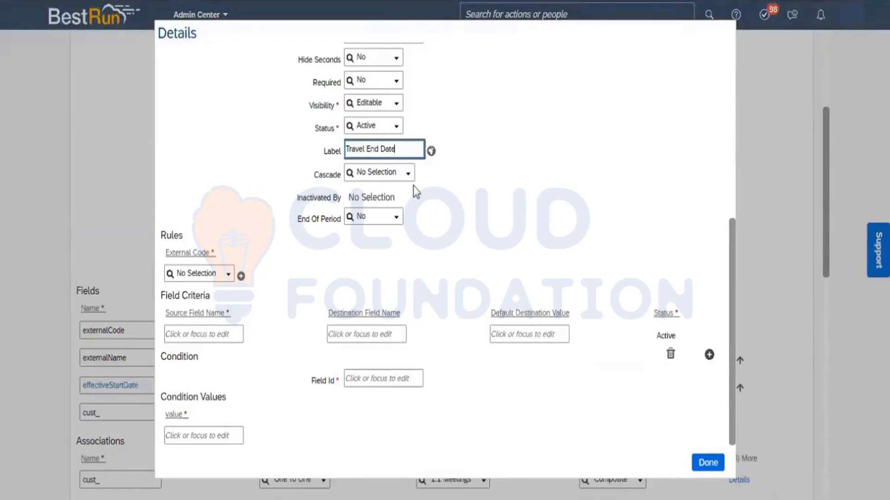
- Copy the Travel End Date label into its Default Value and English (United Kingdom) translations, and accept the field details
{"action": "key", "text": "ctrl+a"}
{"action": "key", "text": "ctrl+c"}
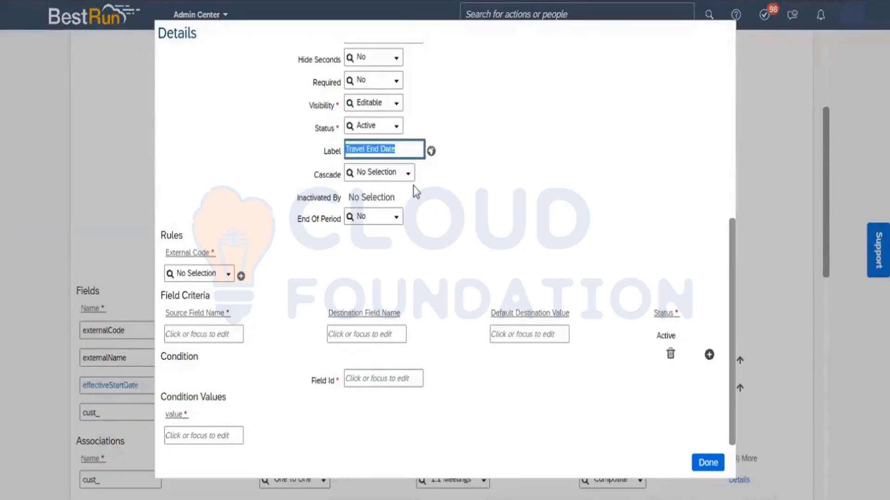
{"action": "left_click", "coordinate": [430, 151]}
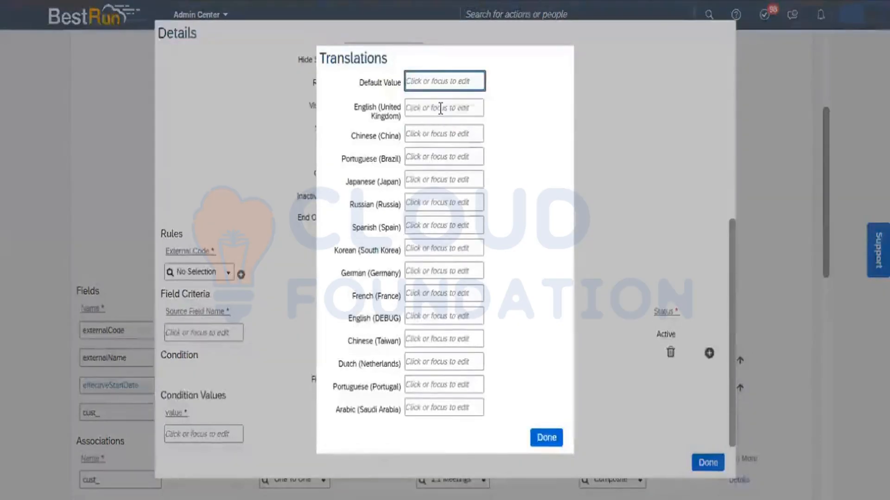
{"action": "left_click", "coordinate": [422, 114]}
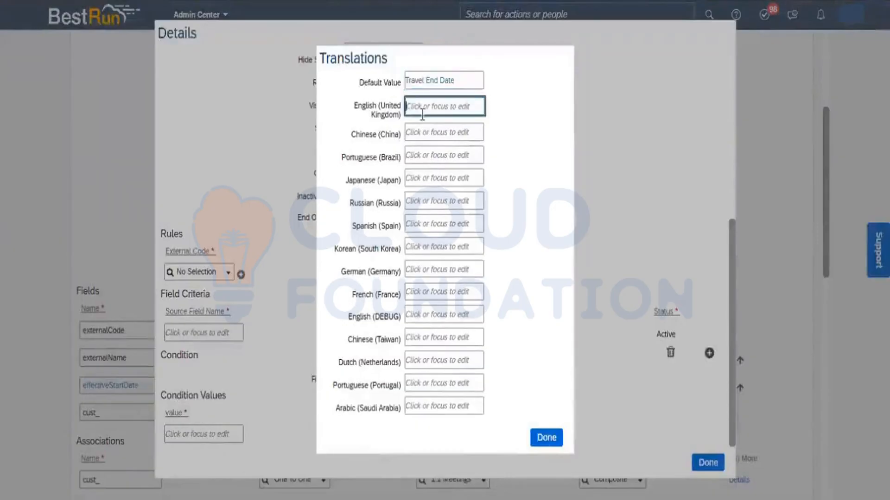
{"action": "key", "text": "ctrl+v"}
{"action": "left_click", "coordinate": [547, 437]}
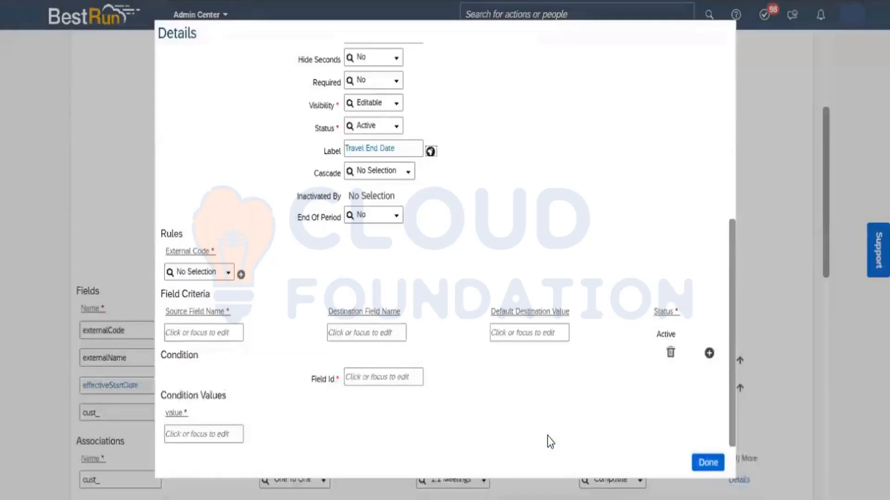
{"action": "left_click", "coordinate": [707, 463]}
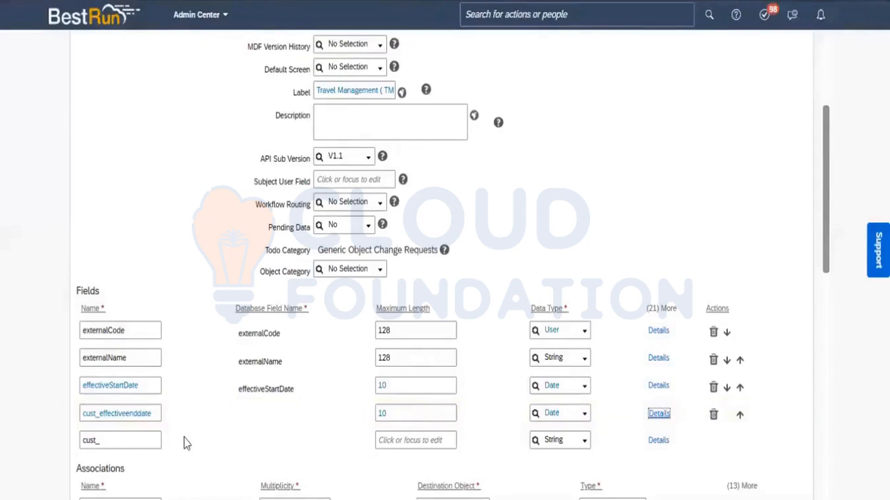
- Add a field named travelmode below cust_effectiveenddate, with a maximum length of 32
{"action": "left_click", "coordinate": [135, 445]}
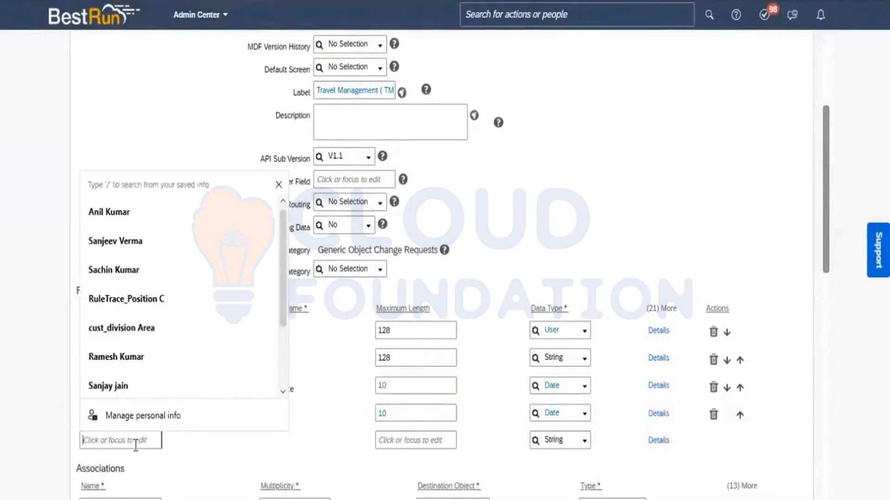
{"action": "type", "text": "travel"}
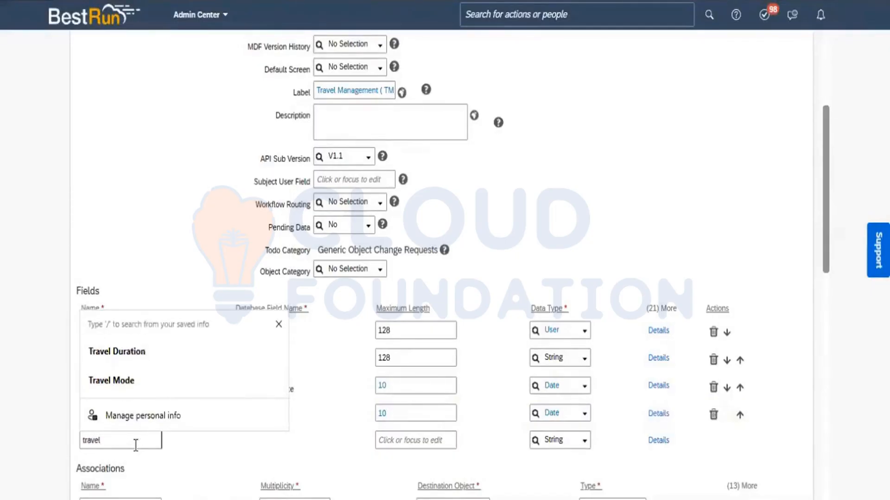
{"action": "type", "text": "mode"}
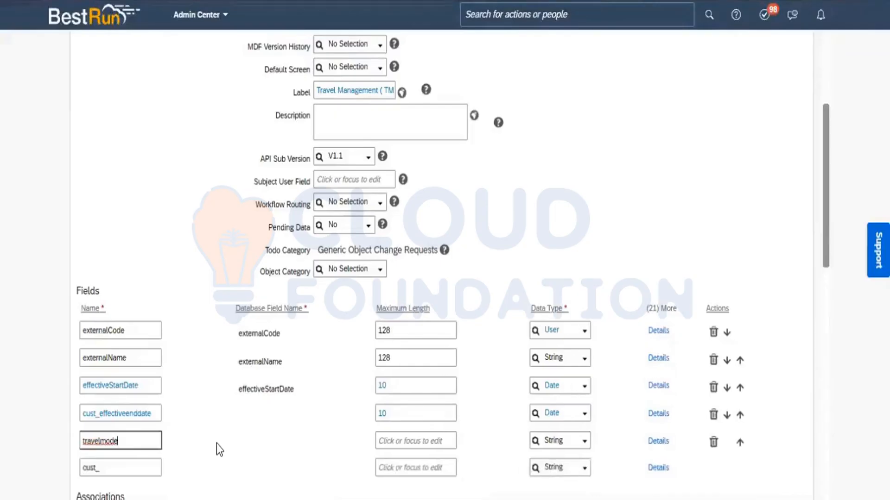
{"action": "left_click", "coordinate": [401, 441]}
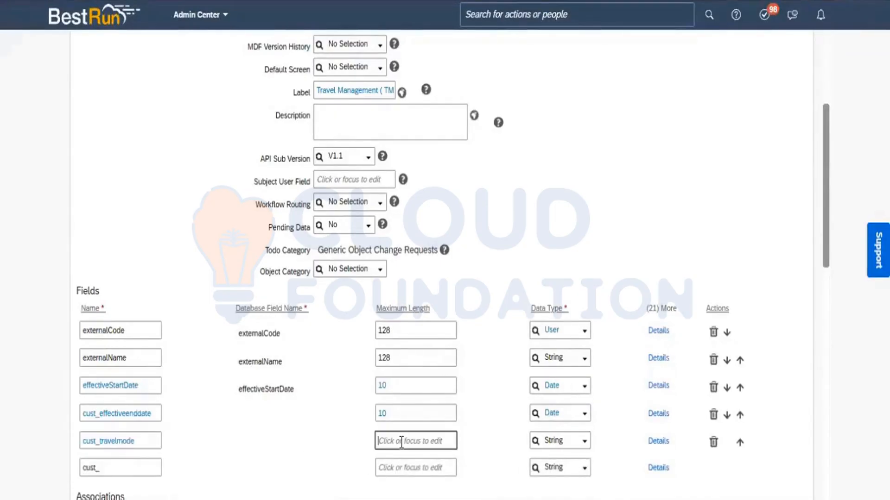
{"action": "type", "text": "32"}
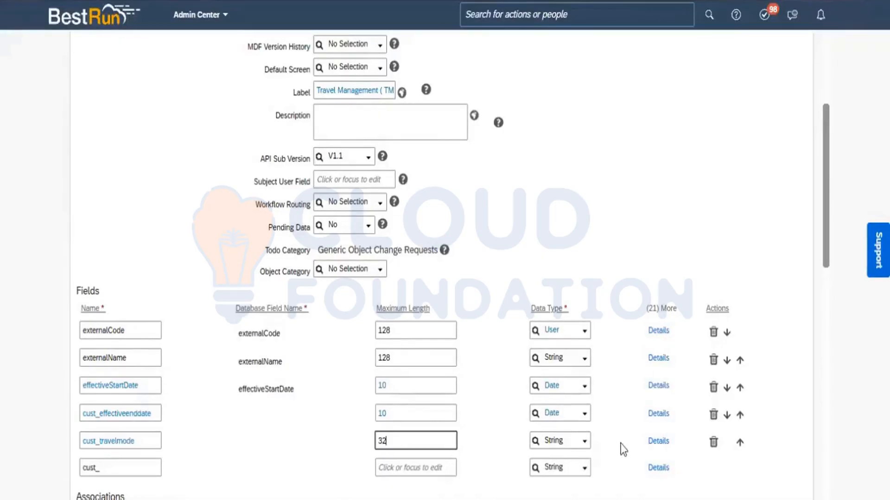
- Open the details of the cust_travelmode field and label it Travel Mode
{"action": "left_click", "coordinate": [664, 443]}
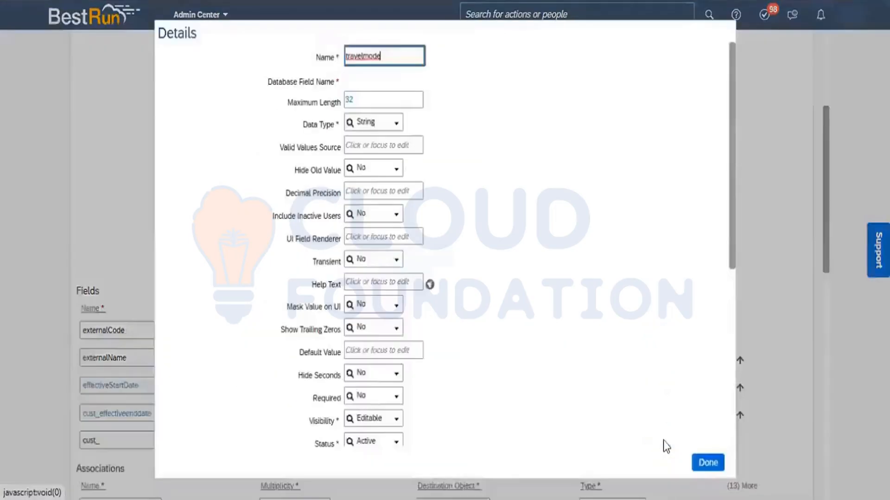
{"action": "scroll", "coordinate": [731, 348], "scroll_direction": "down", "scroll_amount": 6}
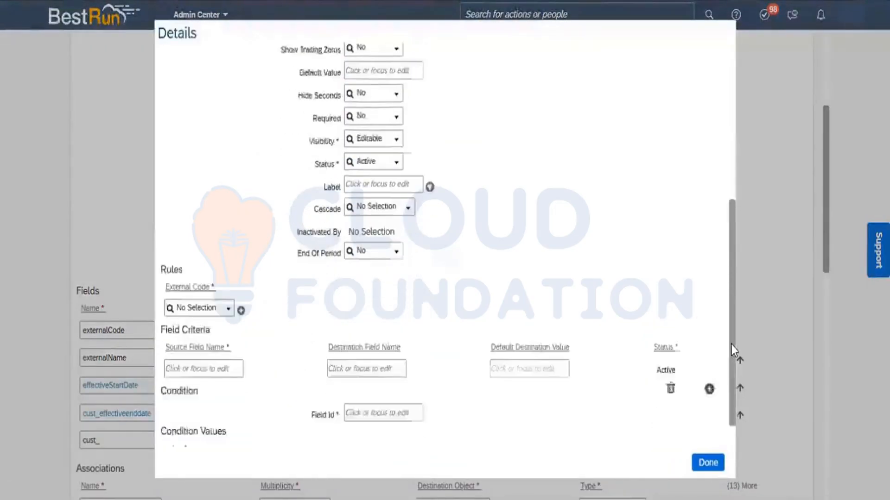
{"action": "scroll", "coordinate": [731, 344], "scroll_direction": "down", "scroll_amount": 2}
{"action": "left_click", "coordinate": [374, 150]}
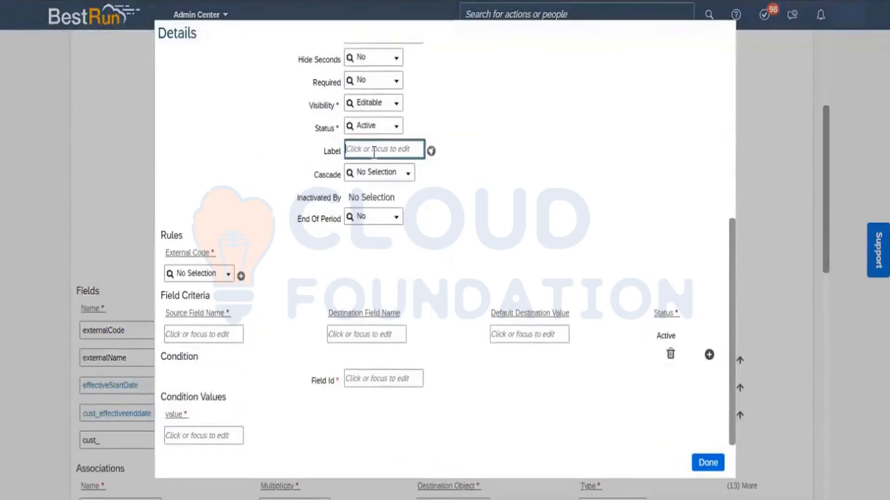
{"action": "type", "text": "Travel Mode"}
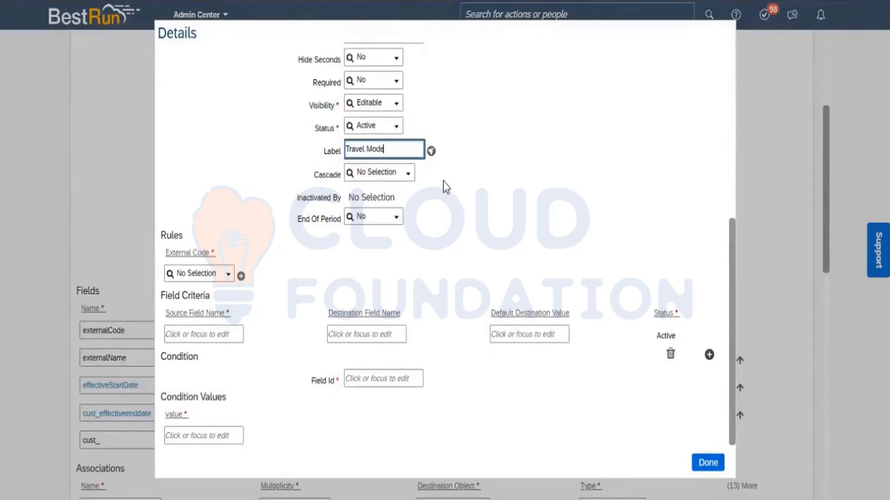
- Copy the Travel Mode label into its Default Value and English (United Kingdom) translations, and accept the field details
{"action": "key", "text": "ctrl+a"}
{"action": "key", "text": "ctrl+c"}
{"action": "left_click", "coordinate": [431, 151]}
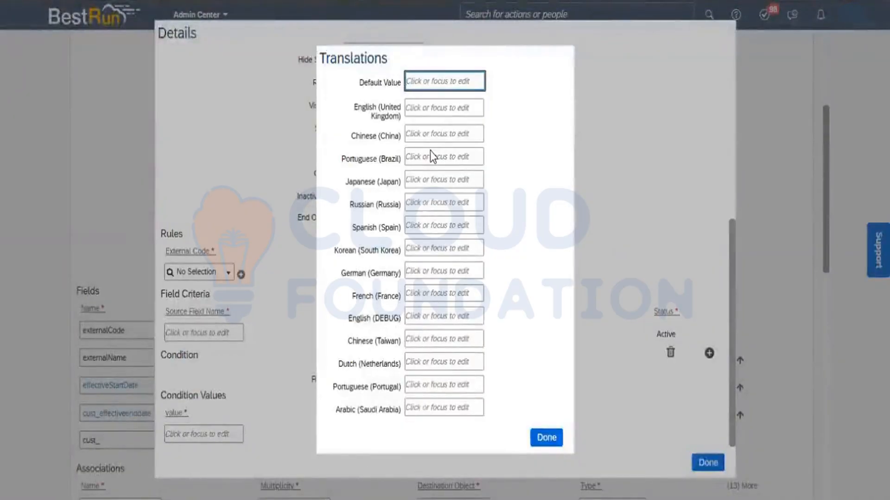
{"action": "key", "text": "ctrl+v"}
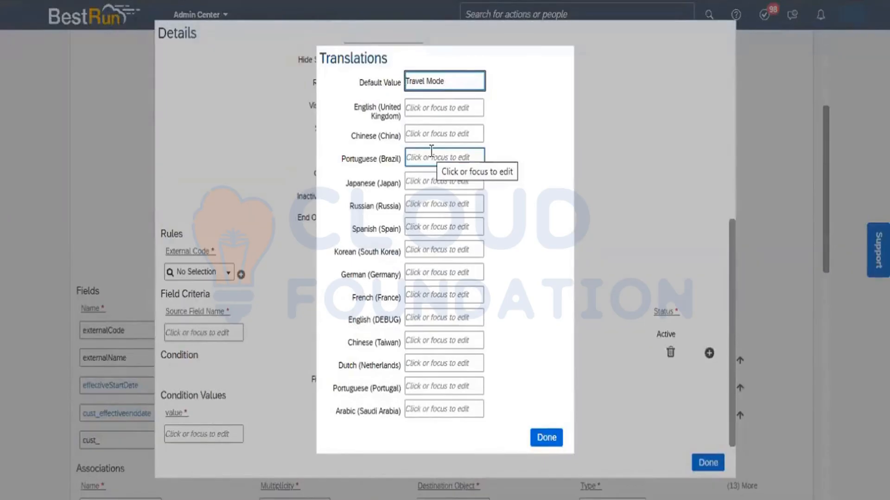
{"action": "left_click", "coordinate": [429, 110]}
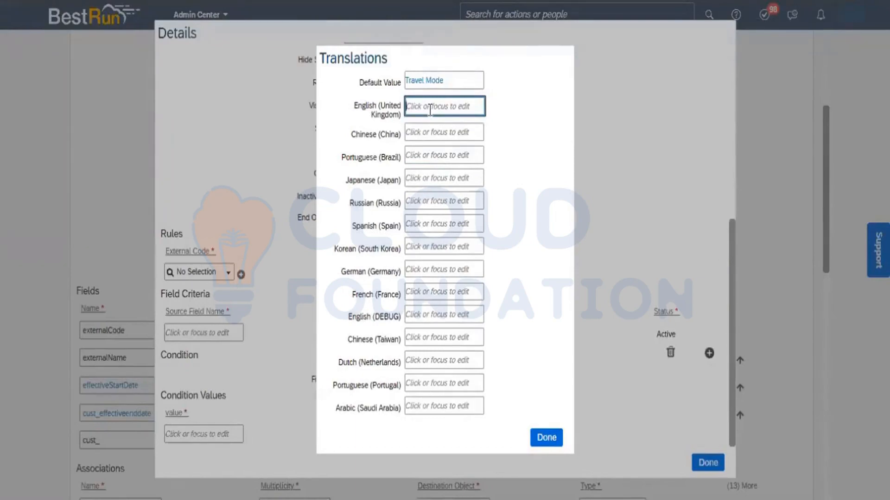
{"action": "key", "text": "ctrl+v"}
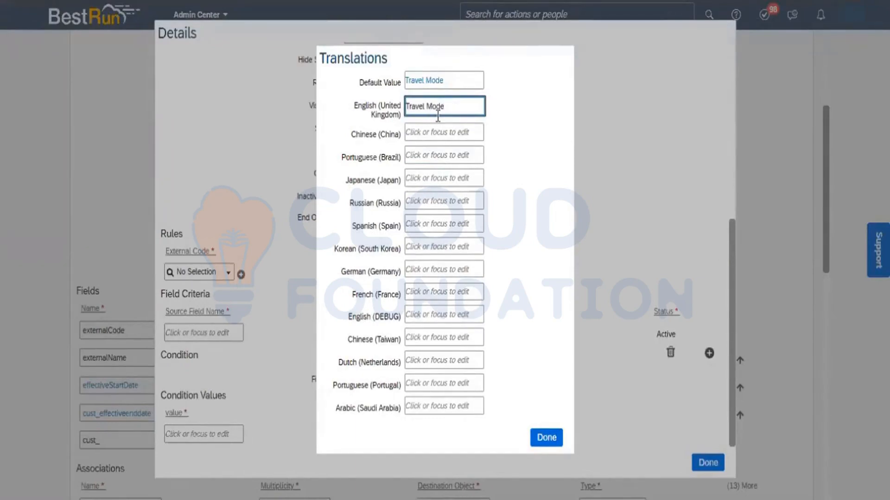
{"action": "left_click", "coordinate": [547, 438]}
{"action": "left_click", "coordinate": [708, 463]}
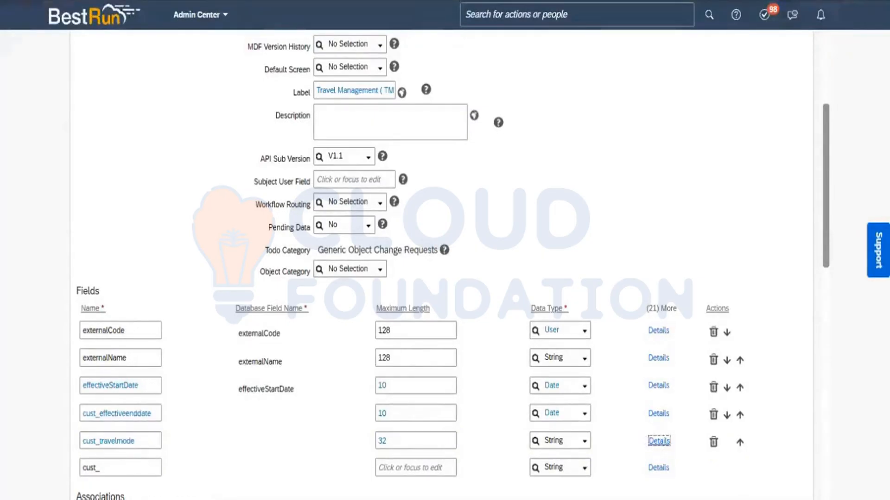
- Look up the next Travel Management field in the Excel notes and return to the object definition in SuccessFactors
{"action": "key", "text": "alt+Tab"}
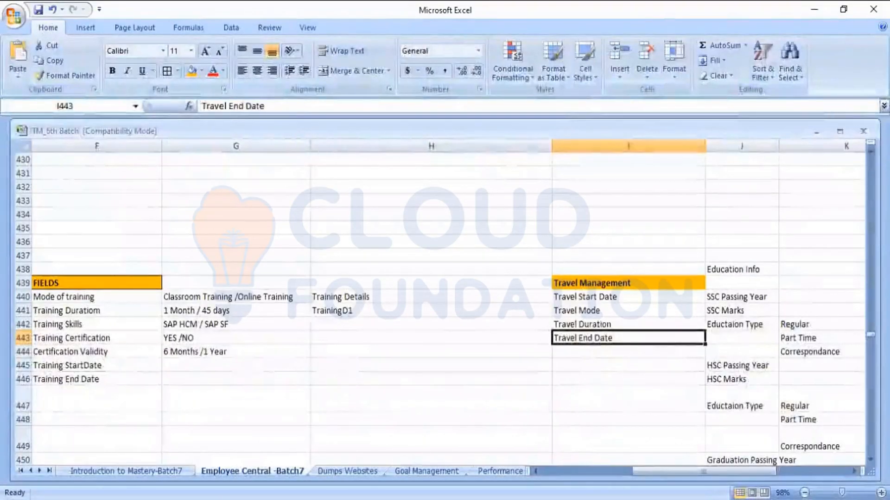
{"action": "key", "text": "alt+Tab"}
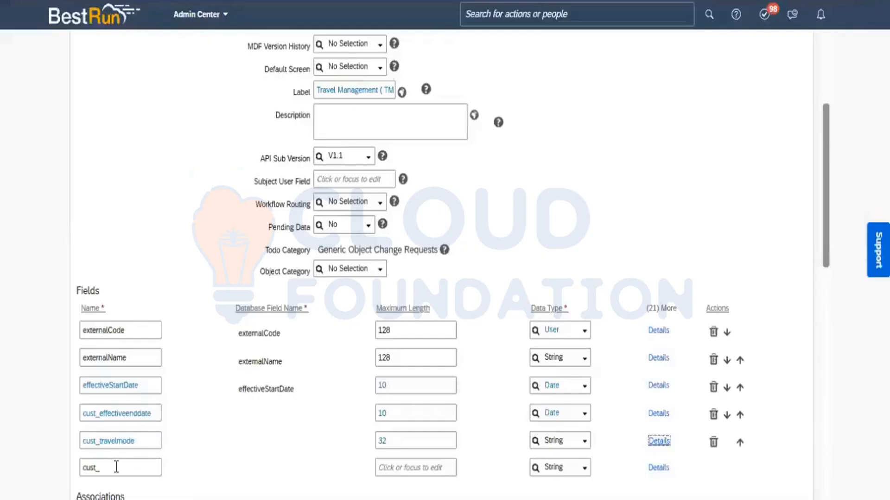
- Add a field named travelduration below cust_travelmode, with a maximum length of 32
{"action": "left_click", "coordinate": [115, 467]}
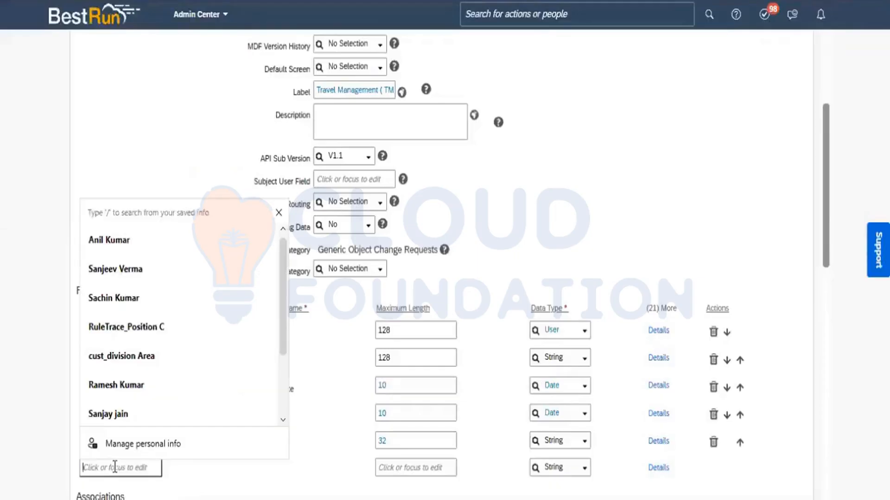
{"action": "type", "text": "travel"}
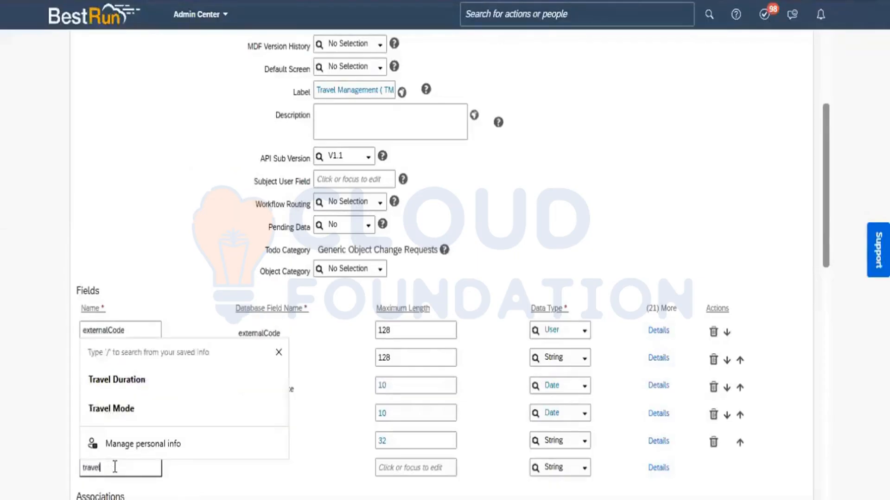
{"action": "type", "text": "duratio"}
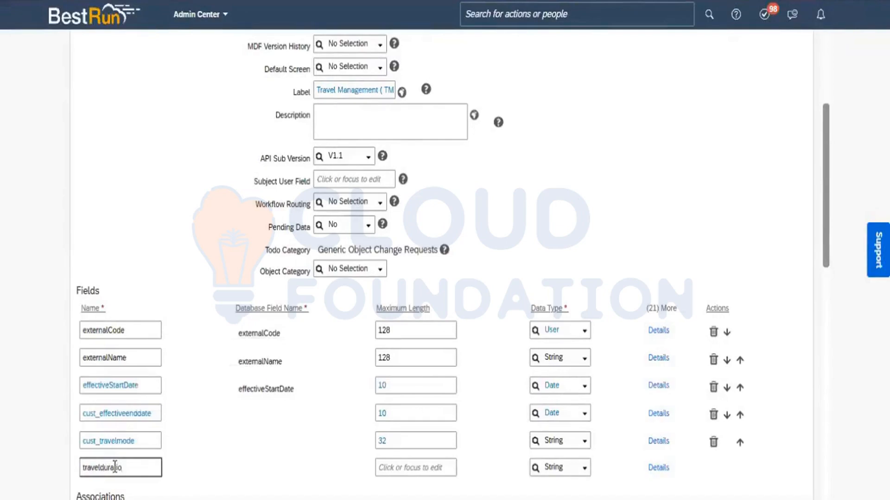
{"action": "type", "text": "n"}
{"action": "left_click", "coordinate": [252, 470]}
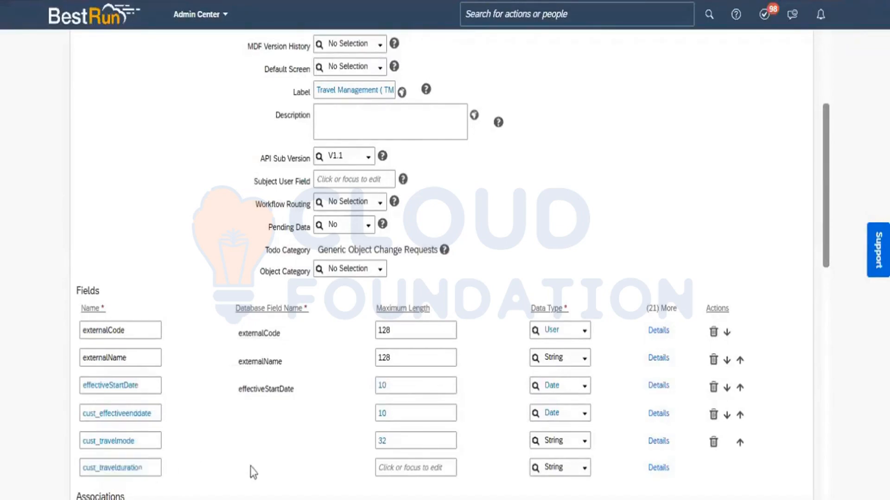
{"action": "left_click", "coordinate": [392, 469]}
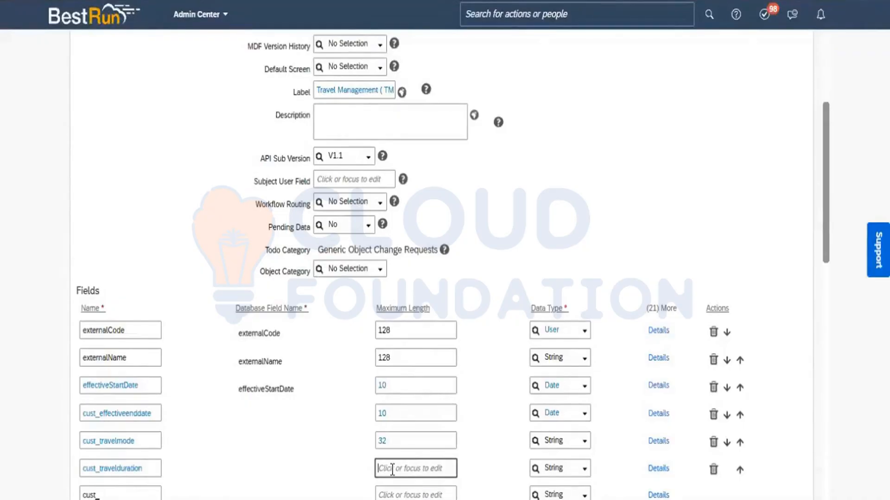
{"action": "type", "text": "32"}
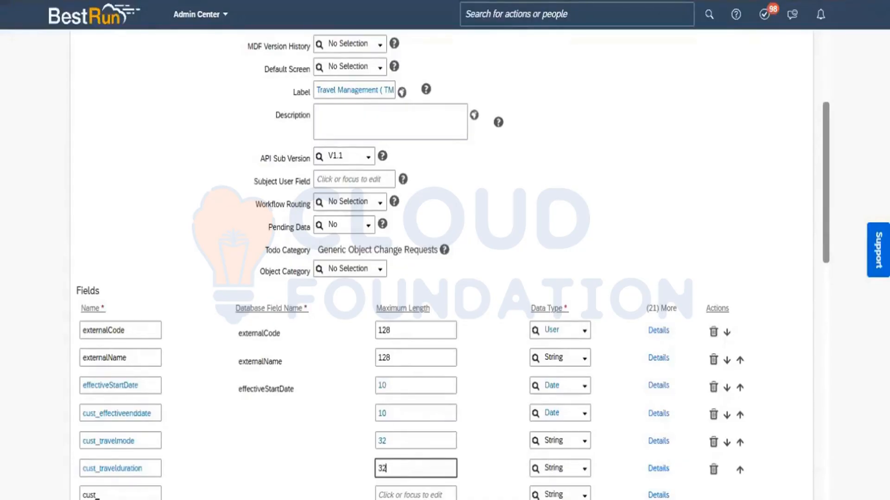
- Open the details of the cust_travelduration field and label it Travel Duration
{"action": "left_click", "coordinate": [659, 469]}
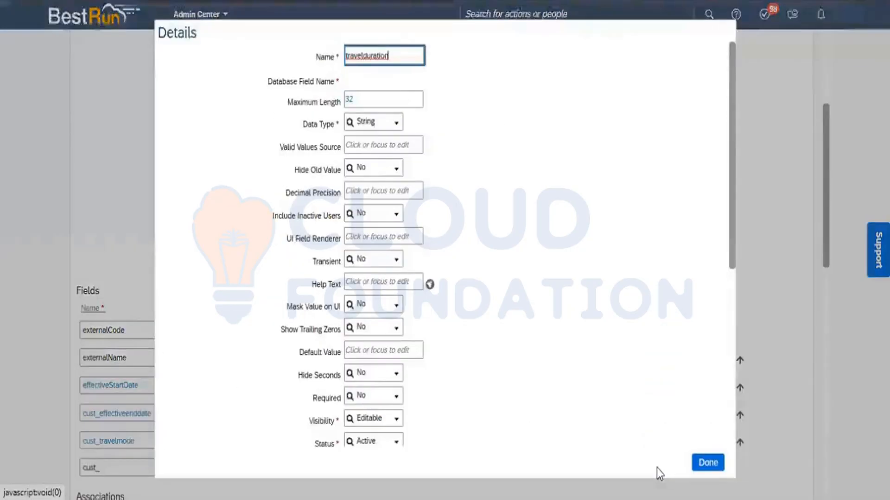
{"action": "scroll", "coordinate": [728, 310], "scroll_direction": "down", "scroll_amount": 7}
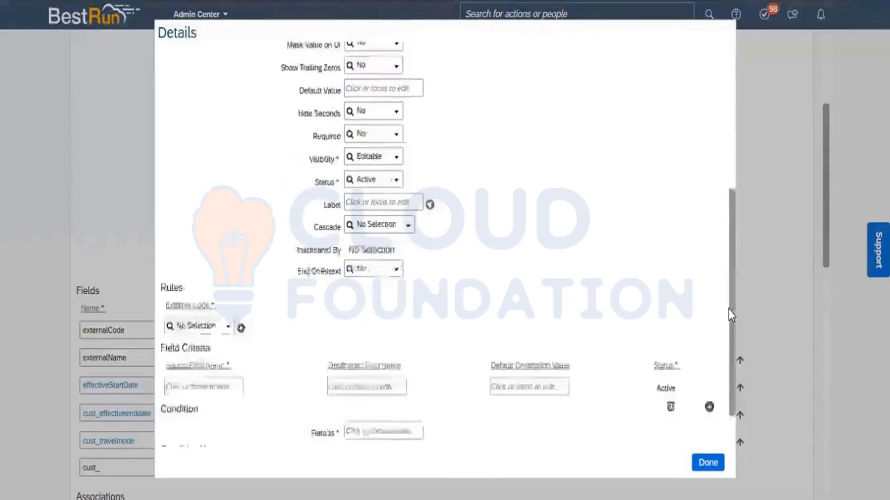
{"action": "left_click", "coordinate": [364, 147]}
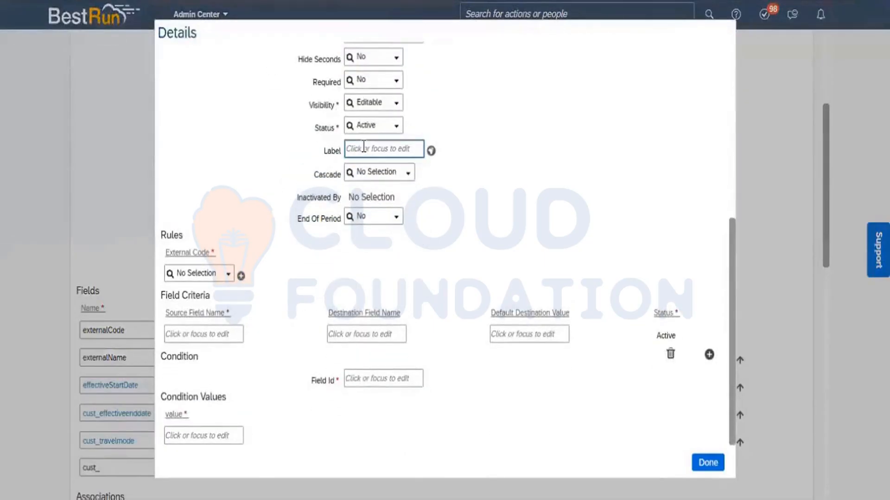
{"action": "type", "text": "Travel"}
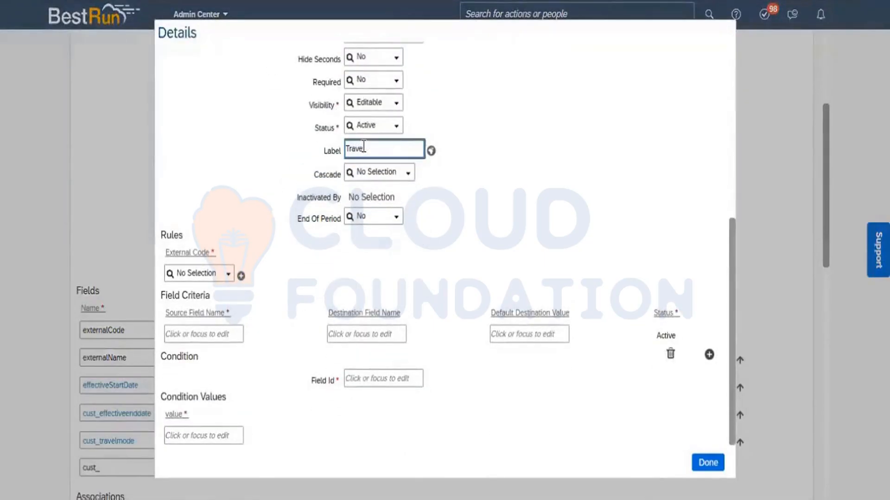
{"action": "type", "text": " Duration"}
- Copy the Travel Duration label into its Default Value and English (United Kingdom) translations, and accept the field details
{"action": "key", "text": "ctrl+a"}
{"action": "key", "text": "ctrl+c"}
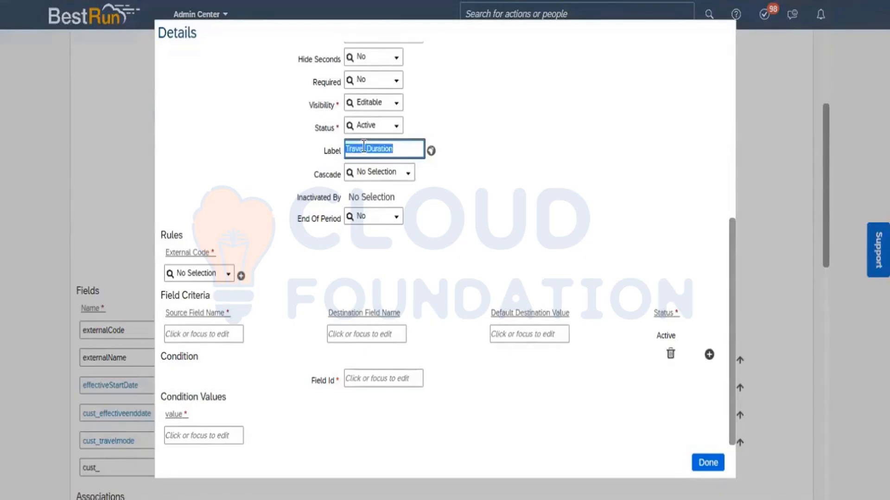
{"action": "left_click", "coordinate": [430, 151]}
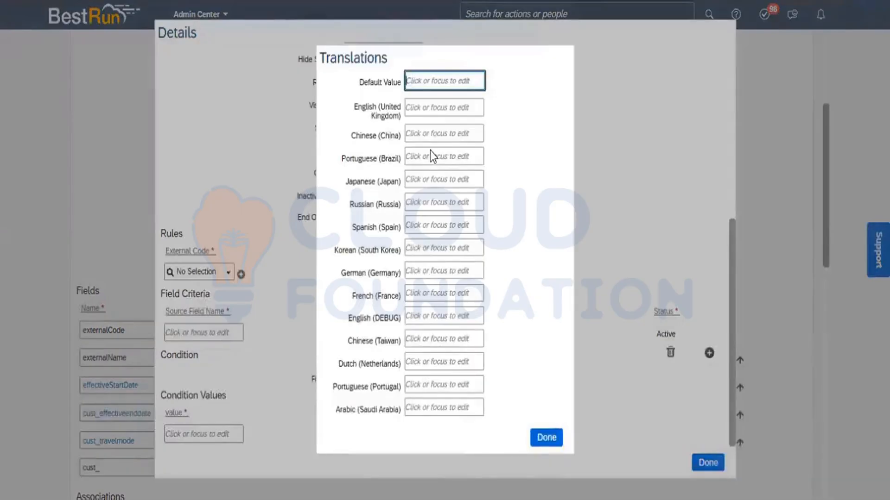
{"action": "left_click", "coordinate": [423, 110]}
{"action": "key", "text": "ctrl+v"}
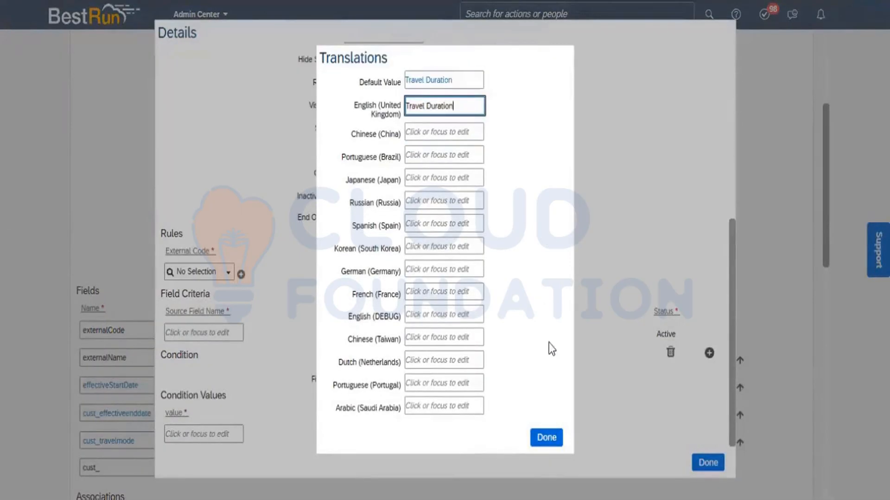
{"action": "left_click", "coordinate": [545, 437]}
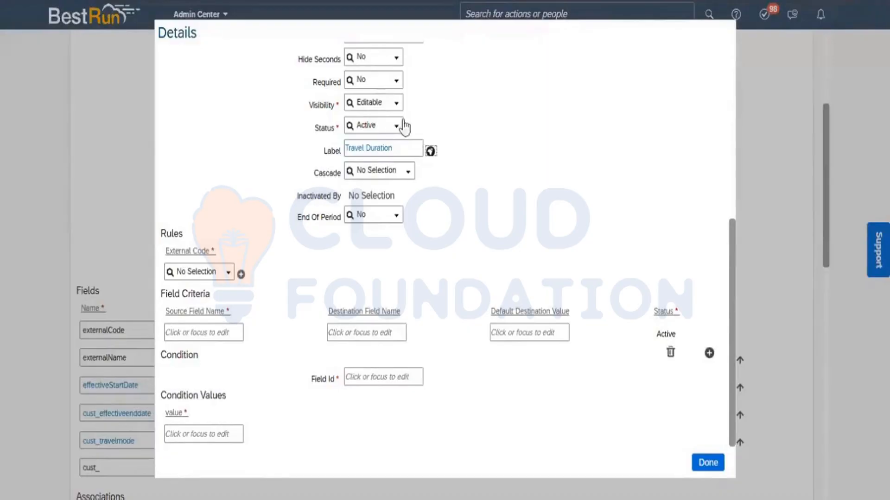
{"action": "left_click", "coordinate": [701, 464]}
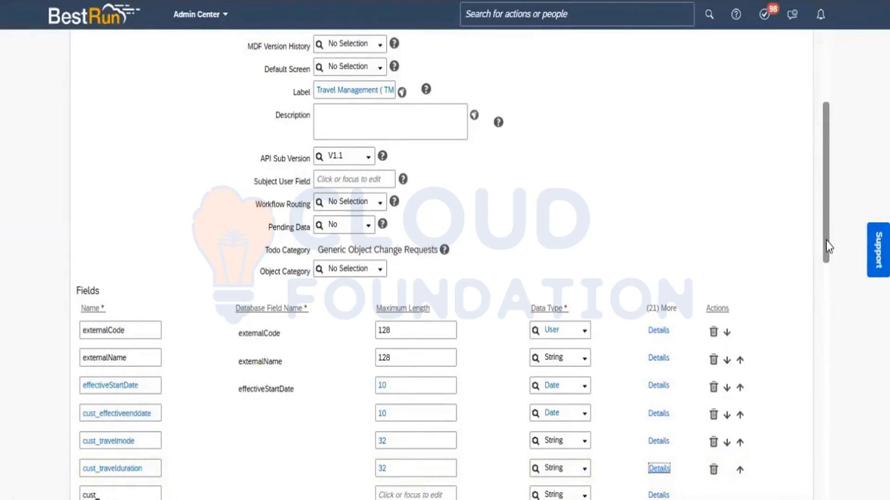
- Review and save the Travel Management object definition, acknowledge the permission notice, and duplicate its browser tab
{"action": "left_click_drag", "start_coordinate": [828, 245], "coordinate": [827, 174]}
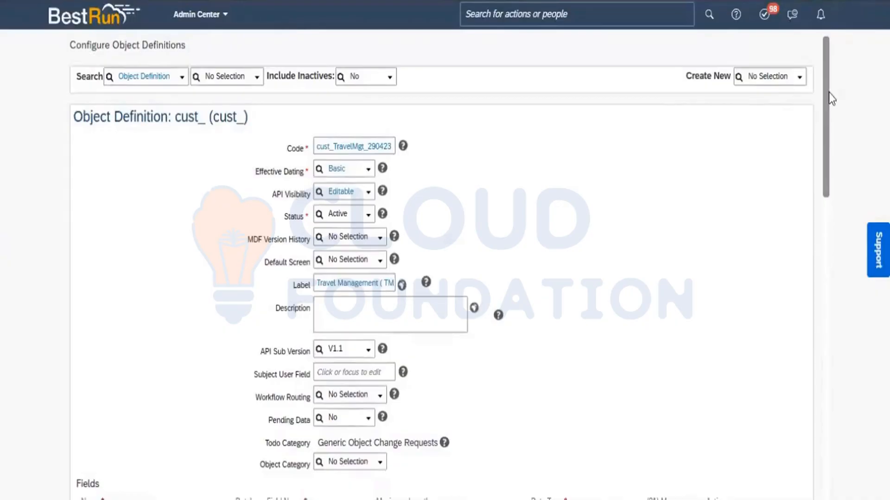
{"action": "left_click_drag", "start_coordinate": [827, 101], "coordinate": [844, 427]}
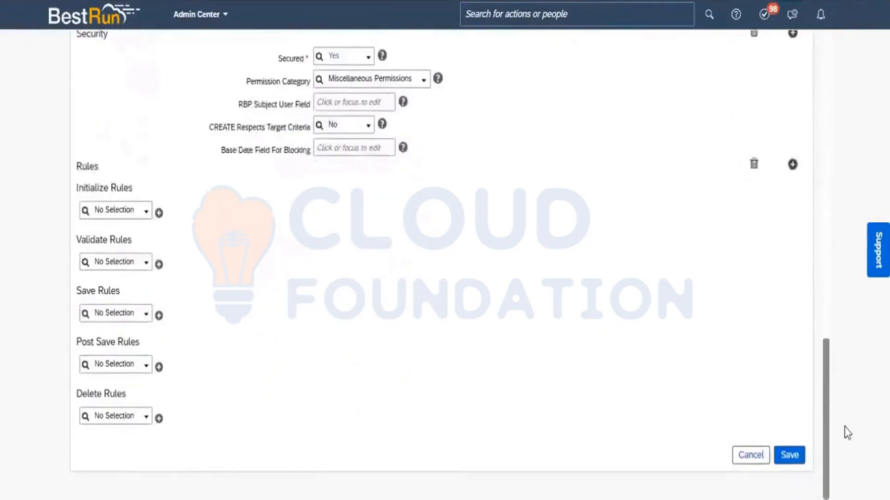
{"action": "left_click", "coordinate": [787, 462]}
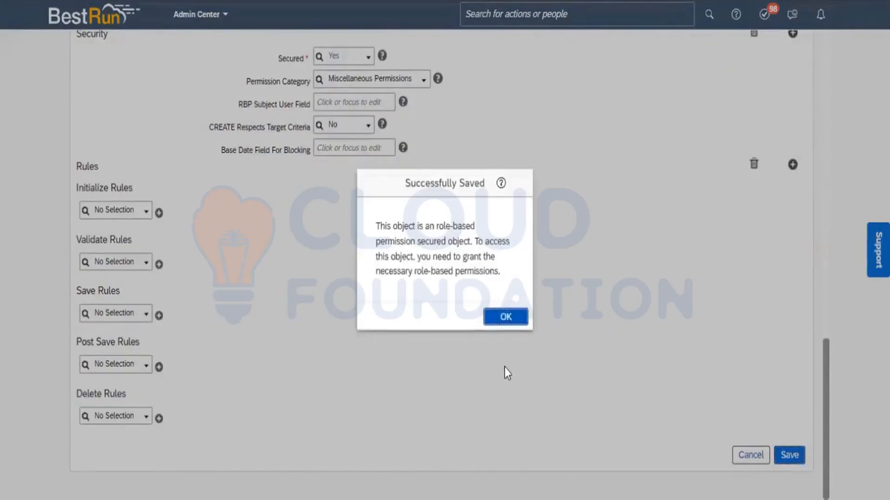
{"action": "left_click", "coordinate": [497, 317]}
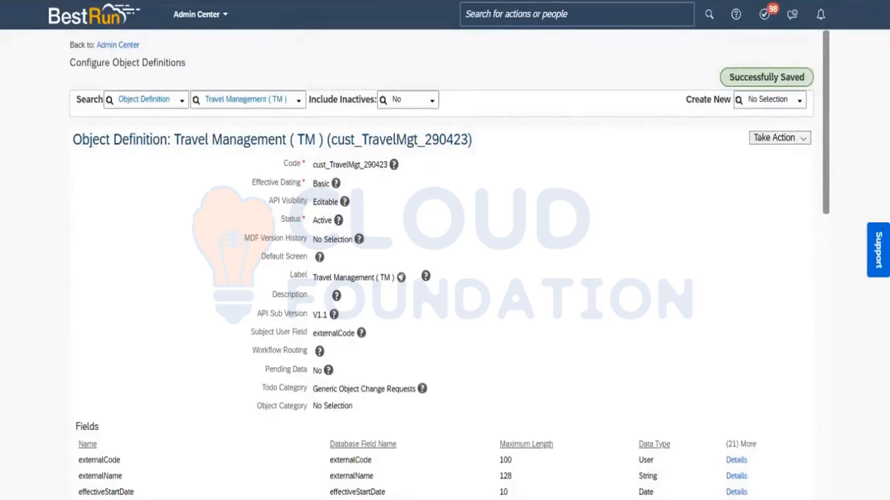
{"action": "right_click", "coordinate": [119, 1]}
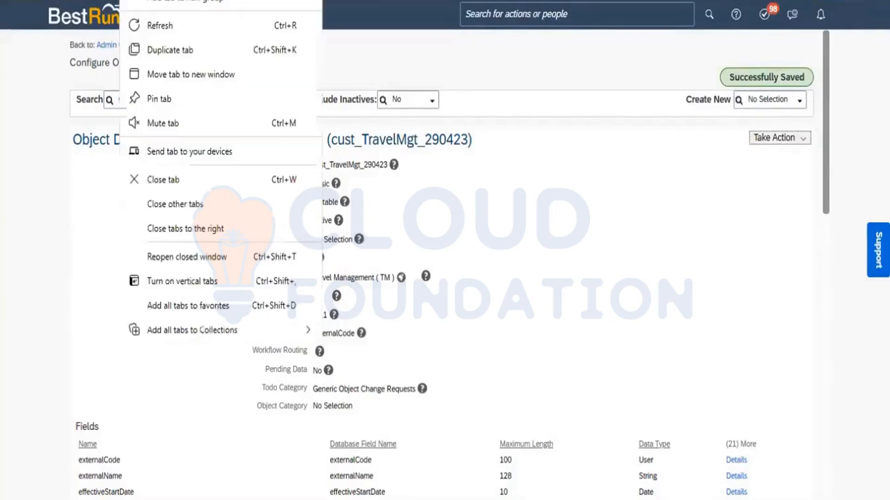
{"action": "left_click", "coordinate": [165, 49]}
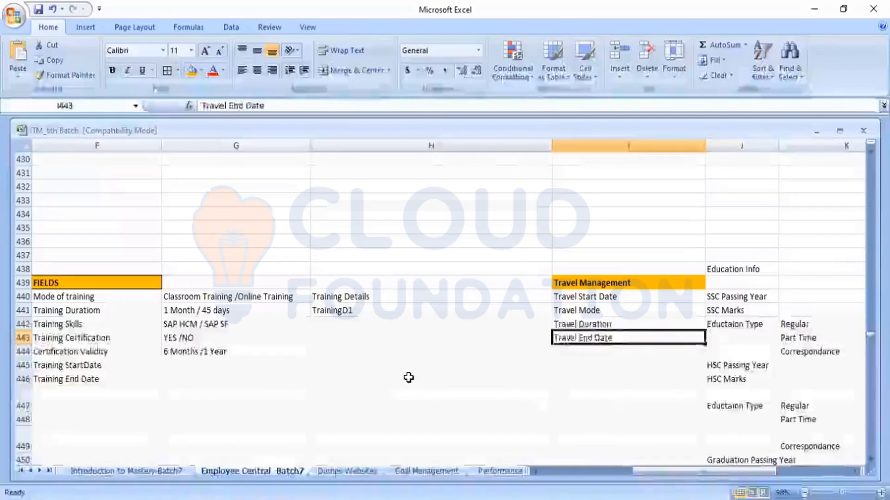
- Switch to the Excel notes, look up the step after Configure Object definition for creating a custom MDF object, and return to SuccessFactors
{"action": "left_click", "coordinate": [408, 378]}
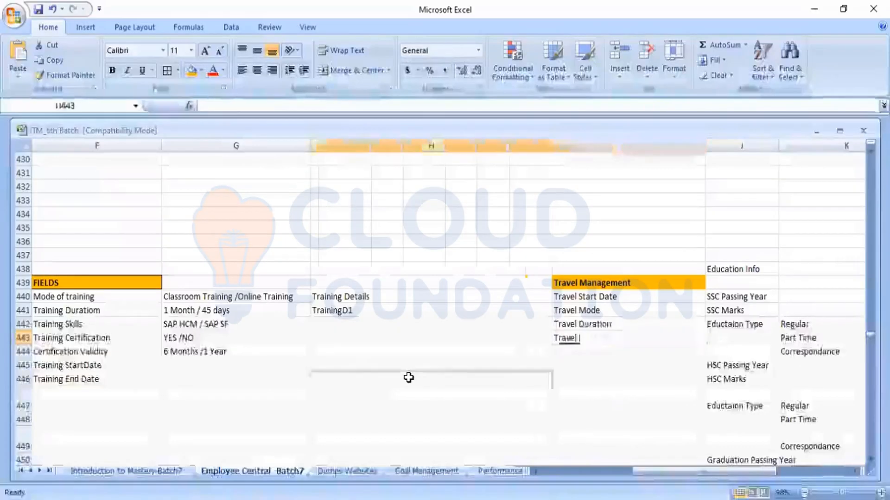
{"action": "key", "text": "Left"}
{"action": "key", "text": "Left"}
{"action": "key", "text": "Left"}
{"action": "key", "text": "Left"}
{"action": "key", "text": "Left"}
{"action": "key", "text": "Left"}
{"action": "key", "text": "Left"}
{"action": "key", "text": "Right"}
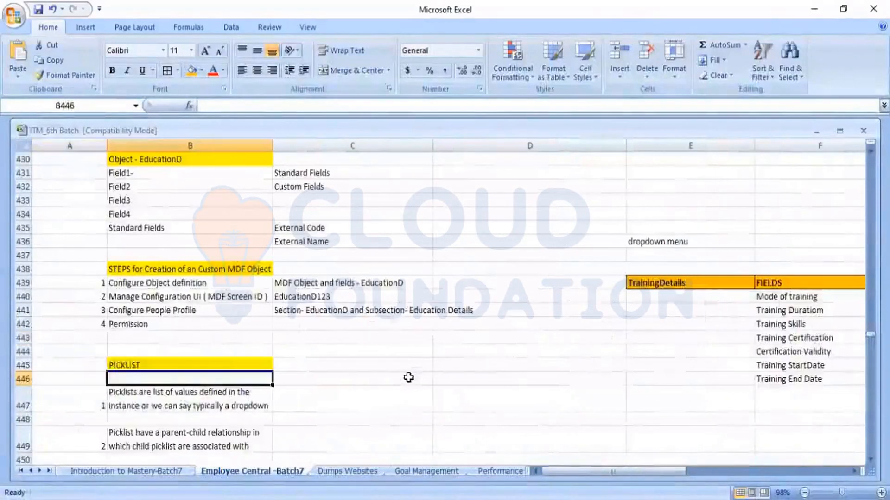
{"action": "key", "text": "Up"}
{"action": "key", "text": "Up"}
{"action": "key", "text": "Up"}
{"action": "key", "text": "Up"}
{"action": "key", "text": "Up"}
{"action": "key", "text": "Up"}
{"action": "key", "text": "Up"}
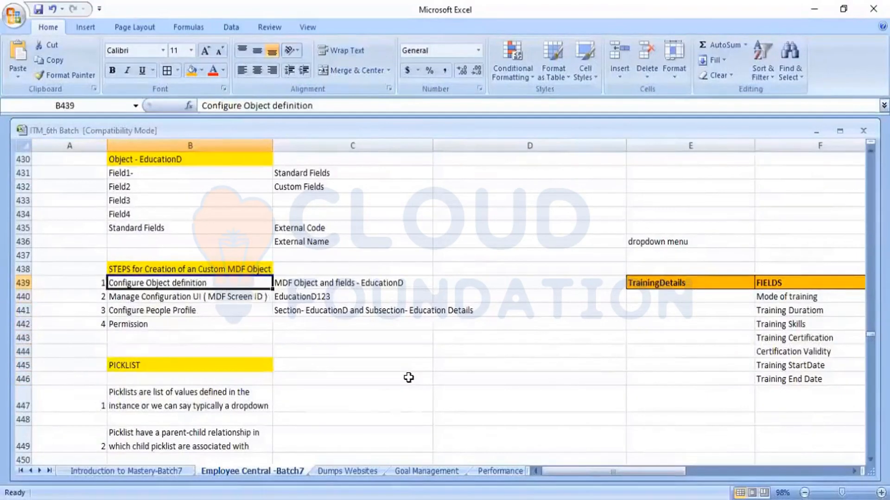
{"action": "key", "text": "Down"}
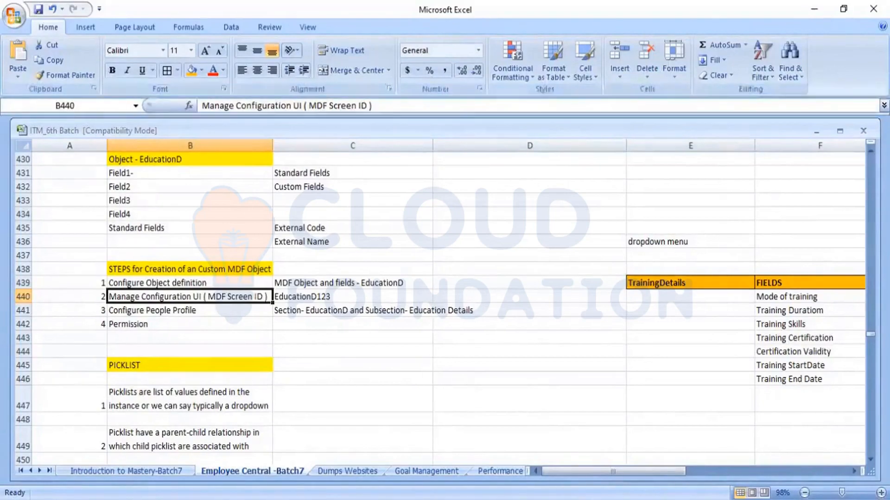
{"action": "key", "text": "alt+Tab"}
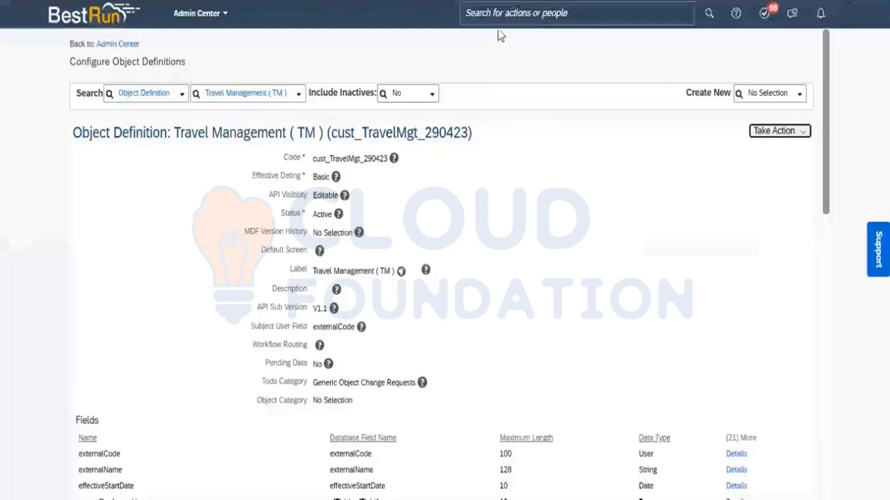
- Search for "Manage config UI", open Manage Configuration UI, and start a new configuration
{"action": "left_click", "coordinate": [503, 16]}
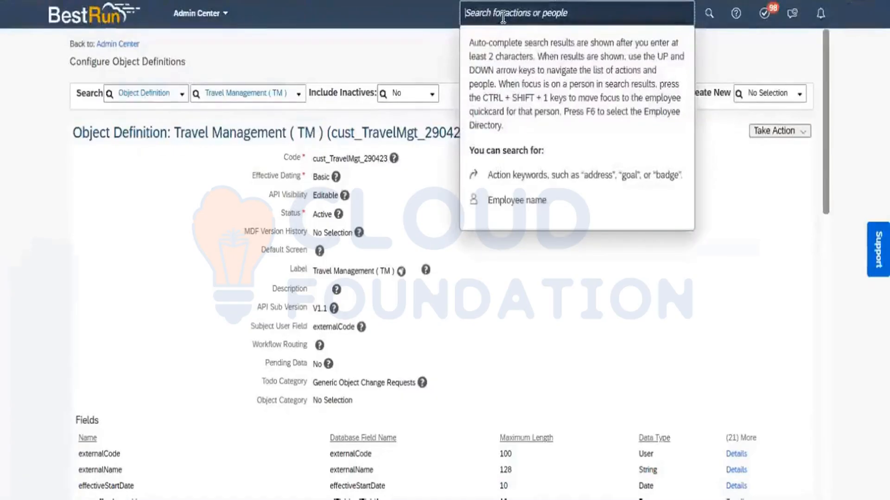
{"action": "type", "text": "Manage co"}
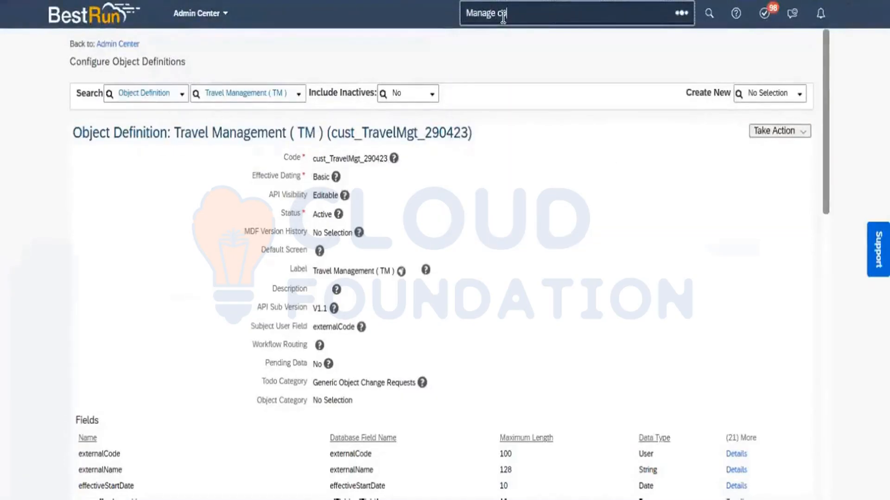
{"action": "type", "text": "nfigUI"}
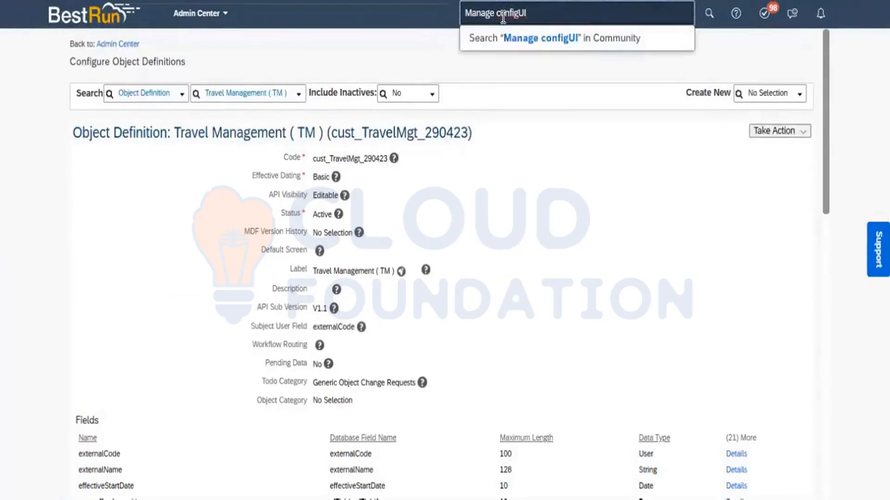
{"action": "key", "text": "BackSpace"}
{"action": "key", "text": "BackSpace"}
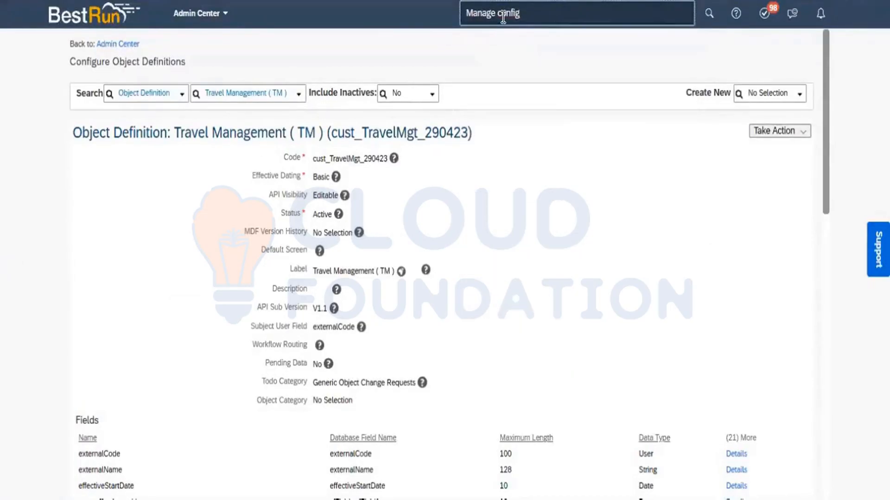
{"action": "type", "text": "UI"}
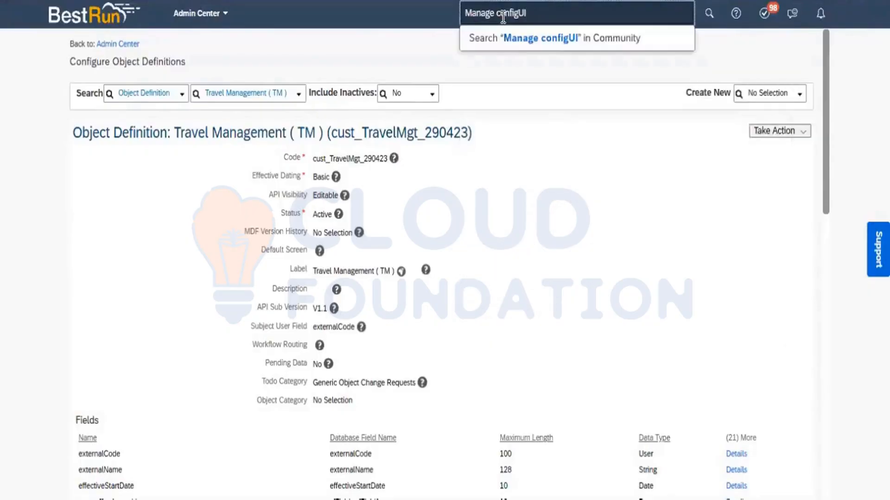
{"action": "key", "text": "BackSpace"}
{"action": "key", "text": "BackSpace"}
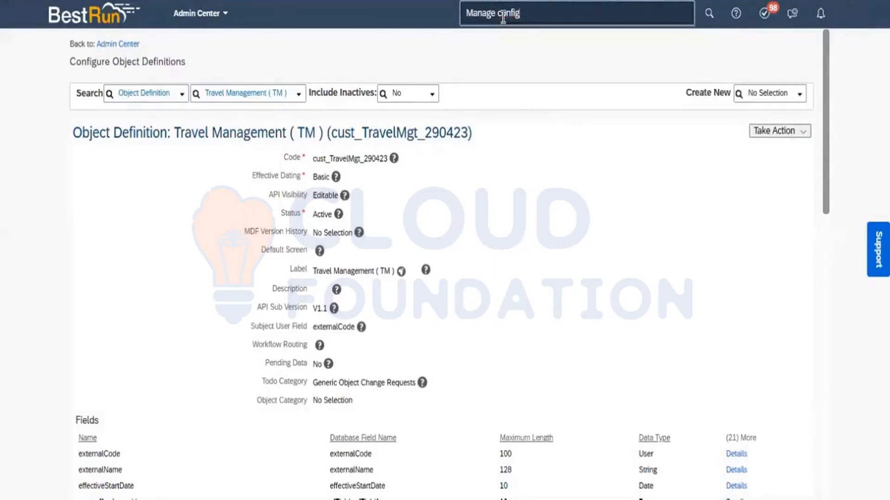
{"action": "type", "text": "UI"}
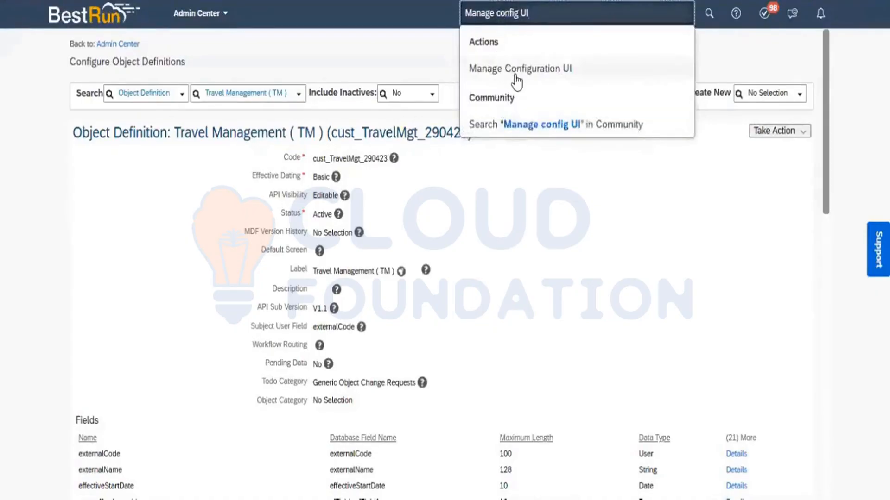
{"action": "left_click", "coordinate": [515, 75]}
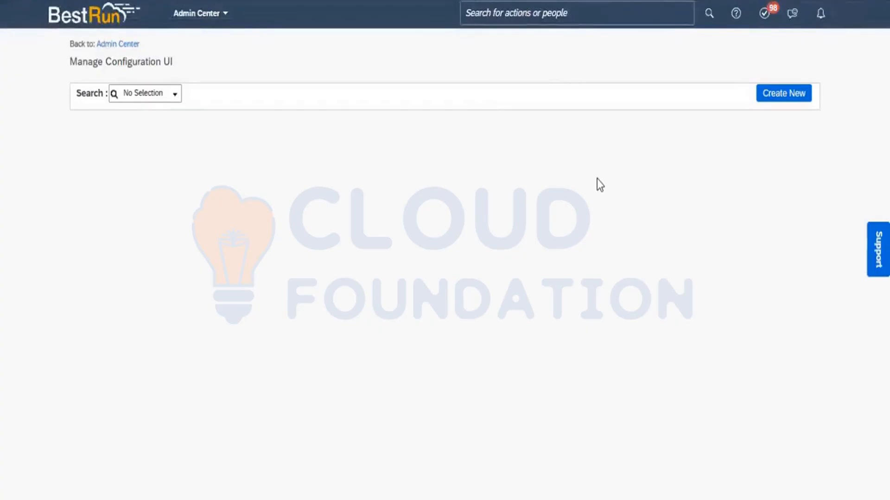
{"action": "left_click", "coordinate": [776, 92]}
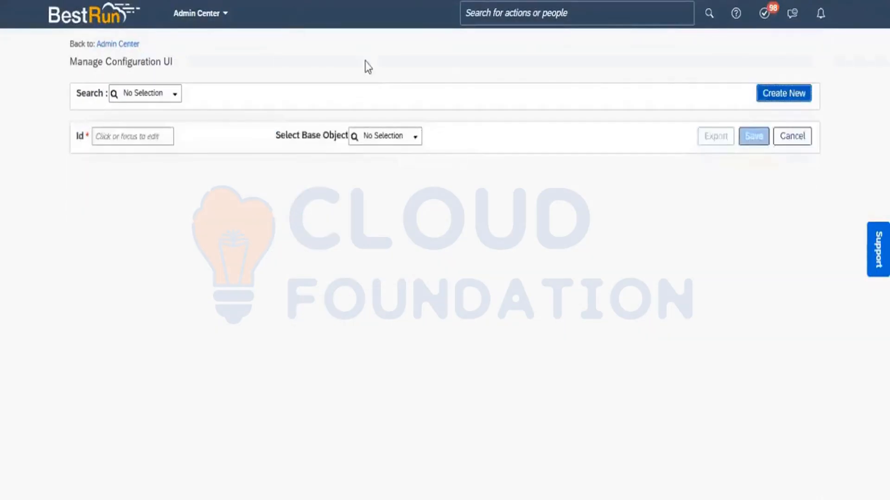
- Select Travel Management (TM) as the base object of the new configuration
{"action": "left_click", "coordinate": [378, 137]}
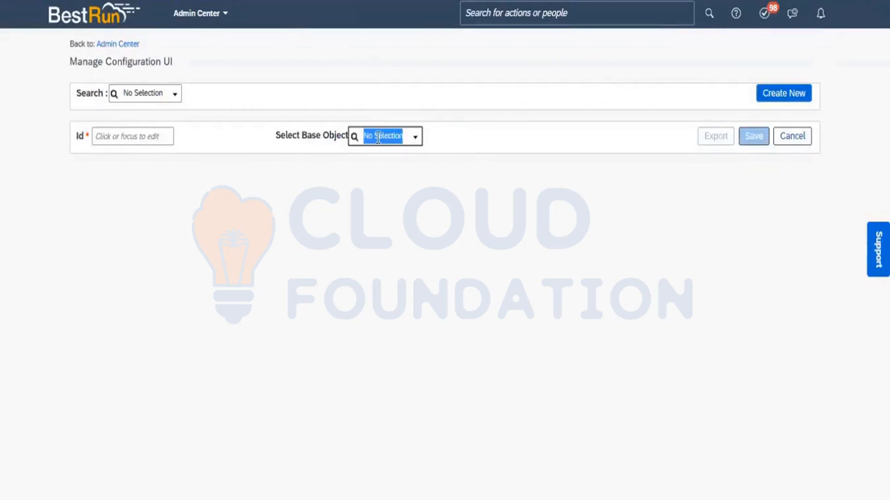
{"action": "type", "text": "Travel"}
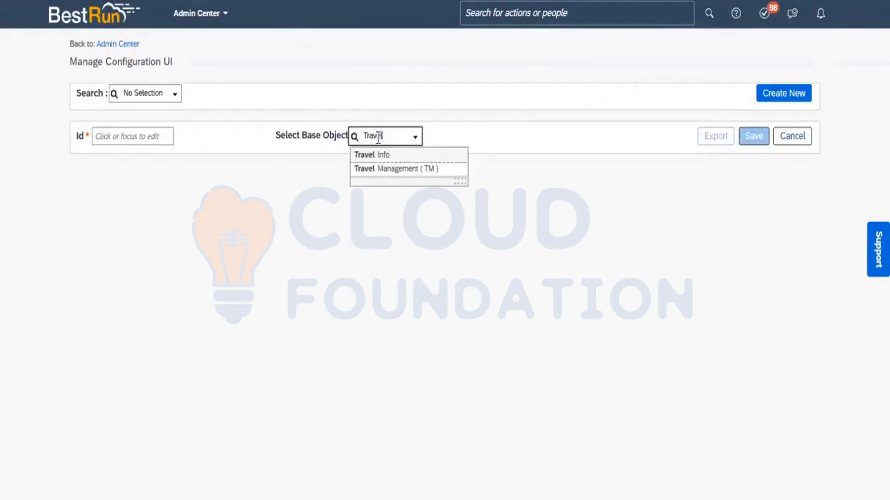
{"action": "left_click", "coordinate": [408, 170]}
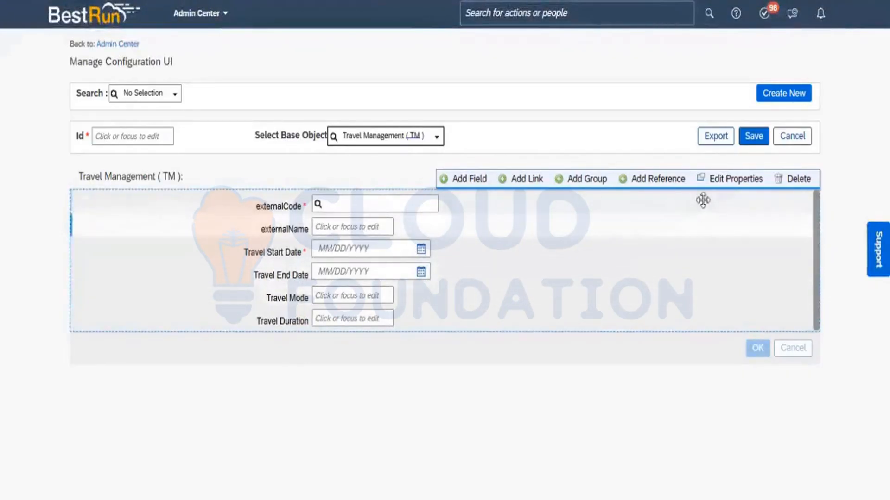
- Try the Flow layout in the properties of the Travel Management section and apply it
{"action": "left_click", "coordinate": [732, 185]}
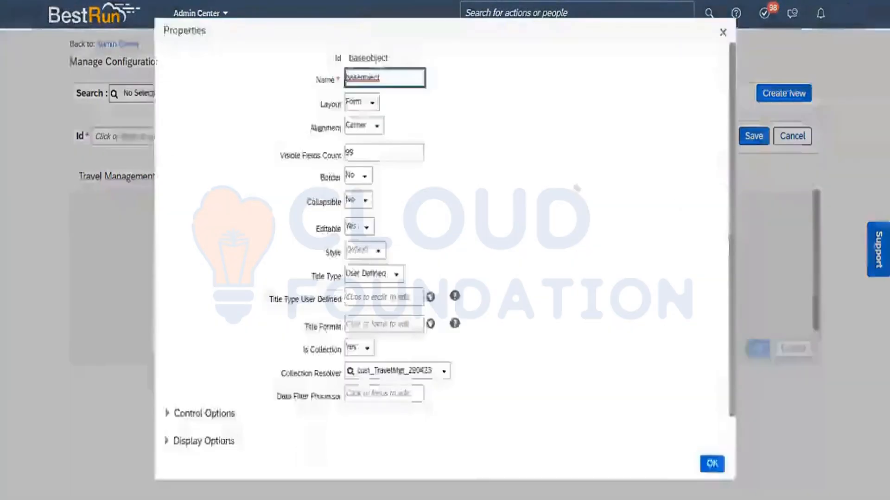
{"action": "left_click", "coordinate": [372, 107]}
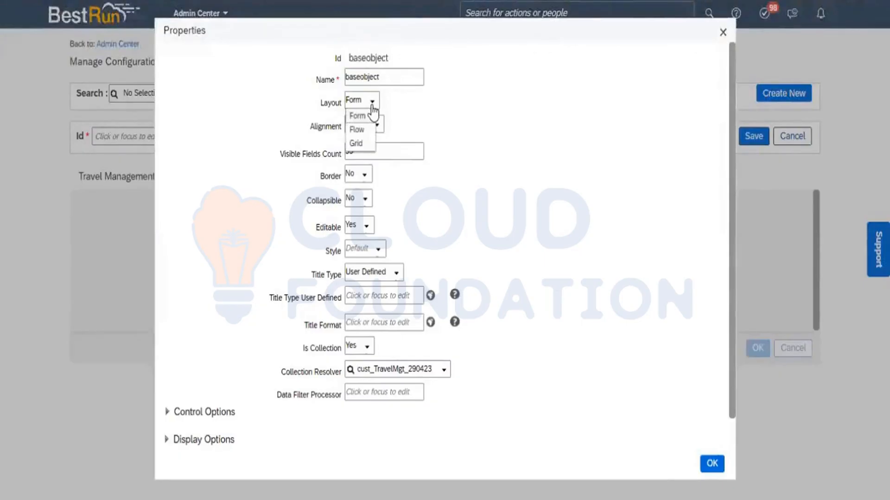
{"action": "left_click", "coordinate": [359, 130]}
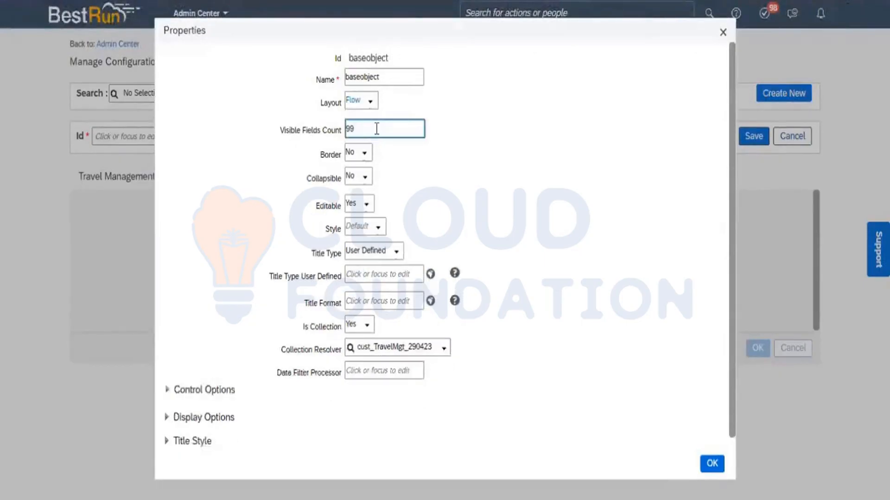
{"action": "left_click", "coordinate": [719, 463]}
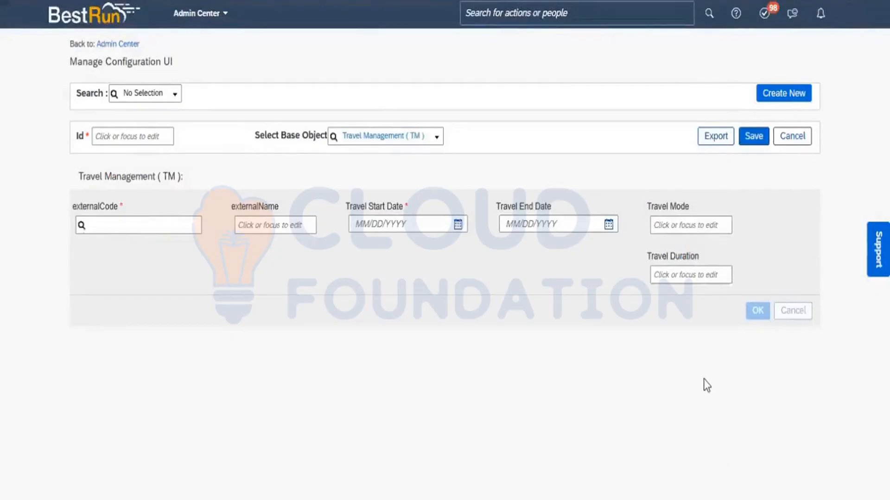
- Change the Travel Management section's layout property to Grid and apply it
{"action": "left_click", "coordinate": [707, 242]}
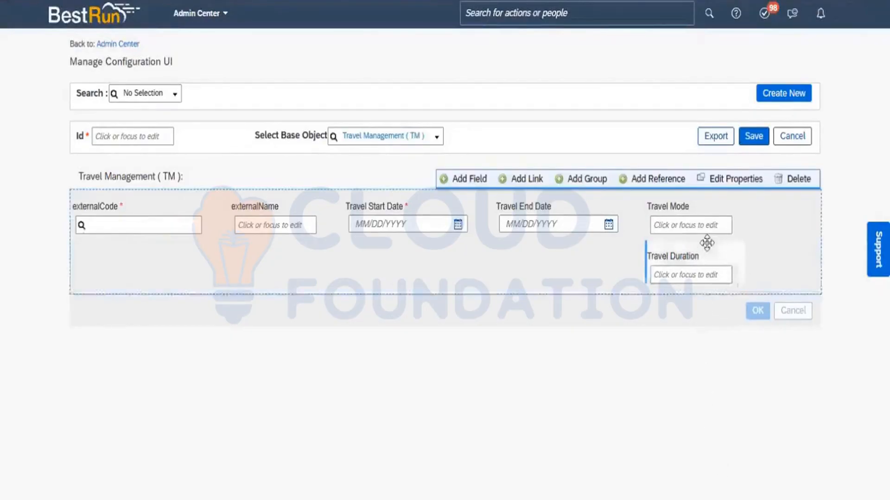
{"action": "left_click", "coordinate": [730, 178]}
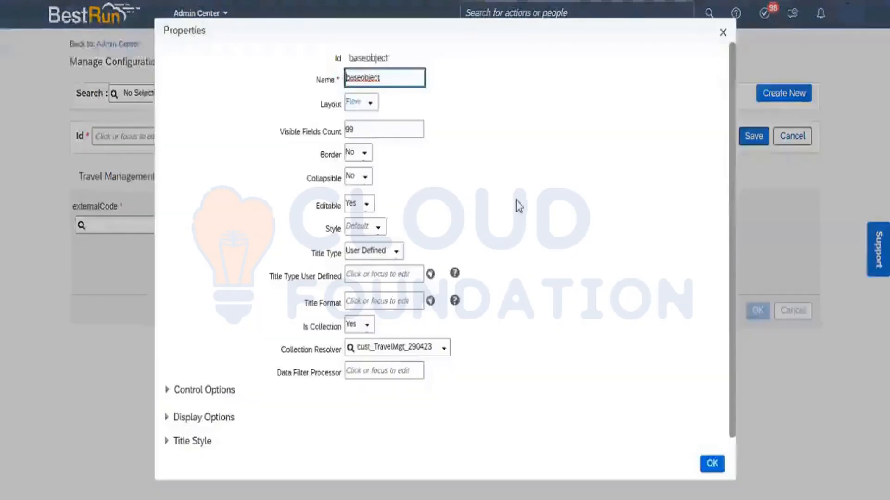
{"action": "left_click", "coordinate": [373, 102]}
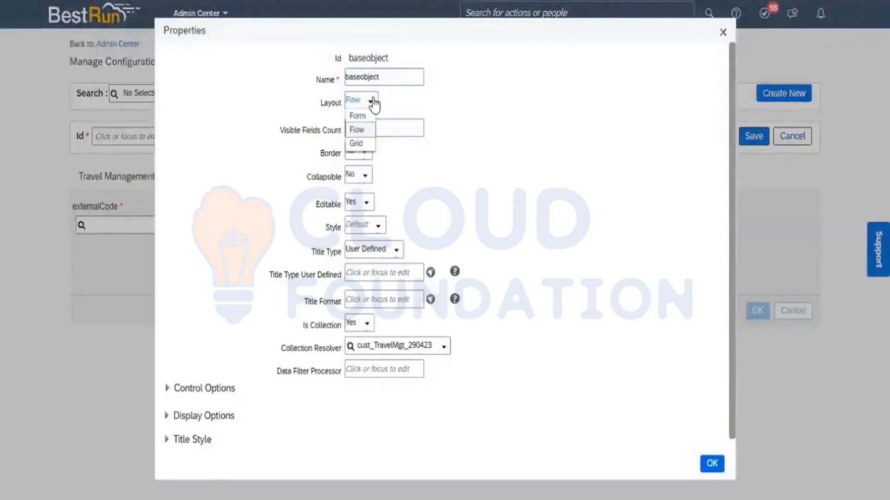
{"action": "left_click", "coordinate": [360, 144]}
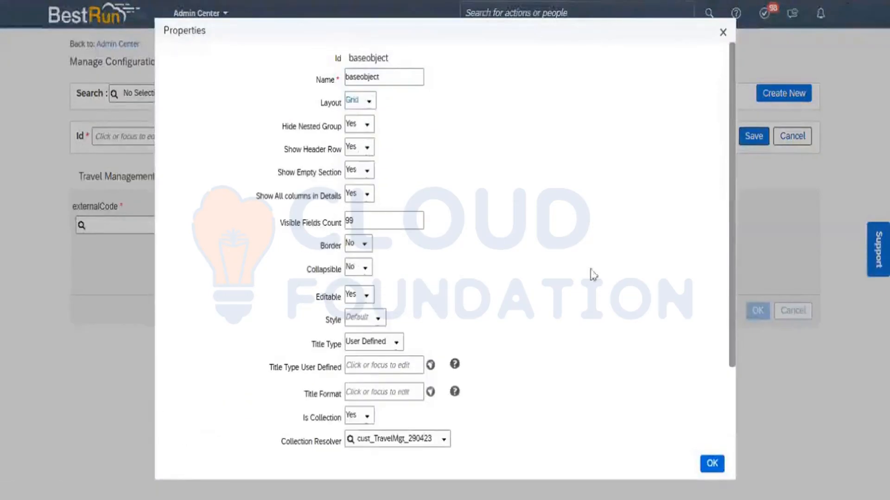
{"action": "left_click", "coordinate": [712, 464]}
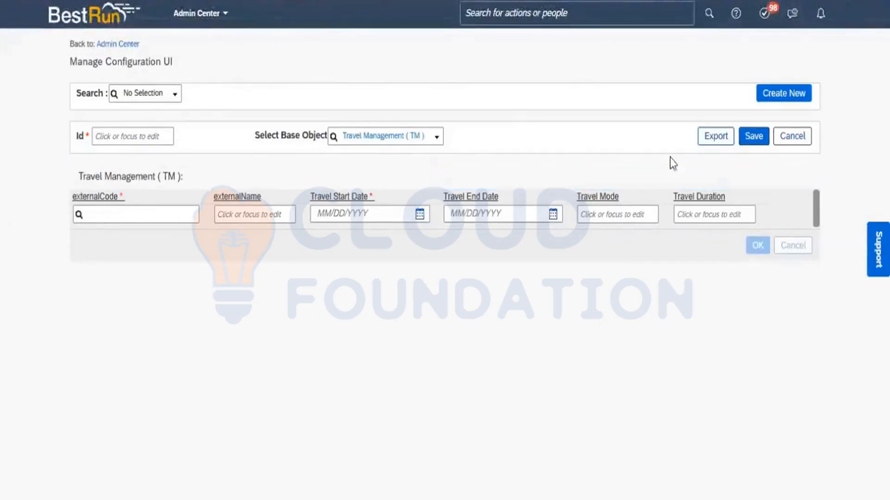
- Return the Travel Management section's layout to Form, limit the visible fields count to 02, and expand the hidden fields
{"action": "mouse_move", "coordinate": [714, 175]}
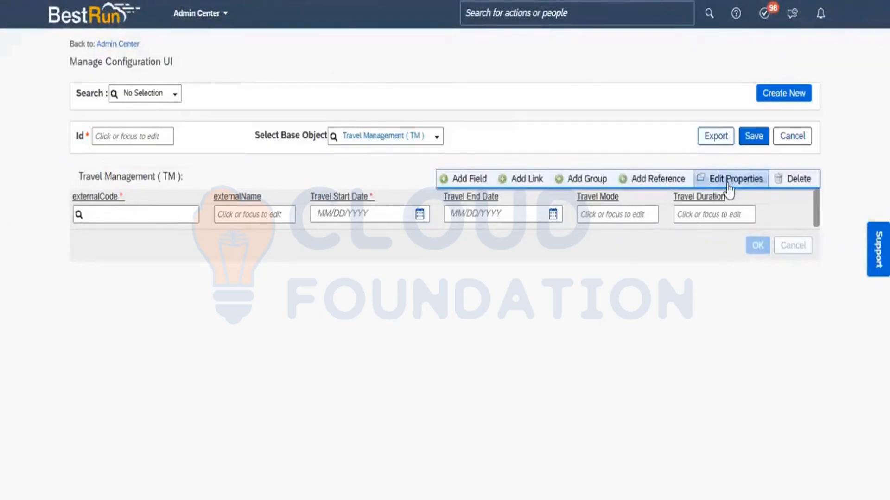
{"action": "left_click", "coordinate": [730, 184]}
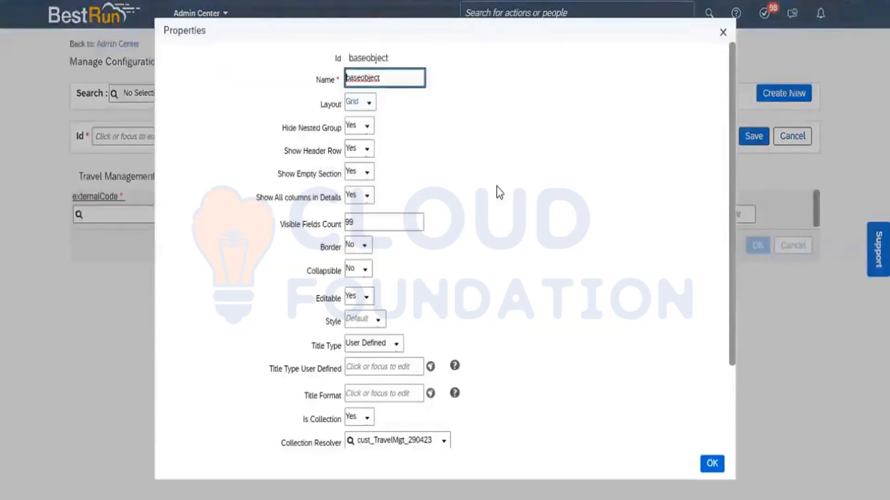
{"action": "left_click", "coordinate": [368, 103]}
{"action": "left_click", "coordinate": [364, 116]}
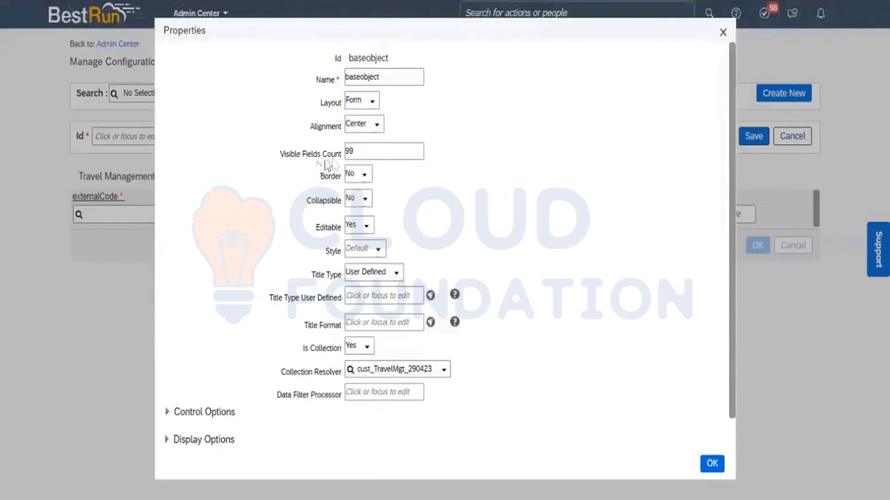
{"action": "left_click", "coordinate": [354, 152]}
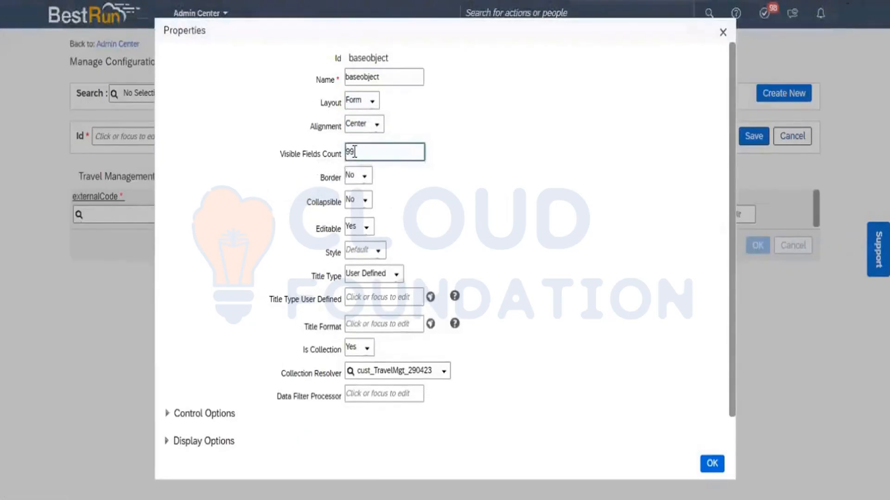
{"action": "key", "text": "BackSpace"}
{"action": "key", "text": "BackSpace"}
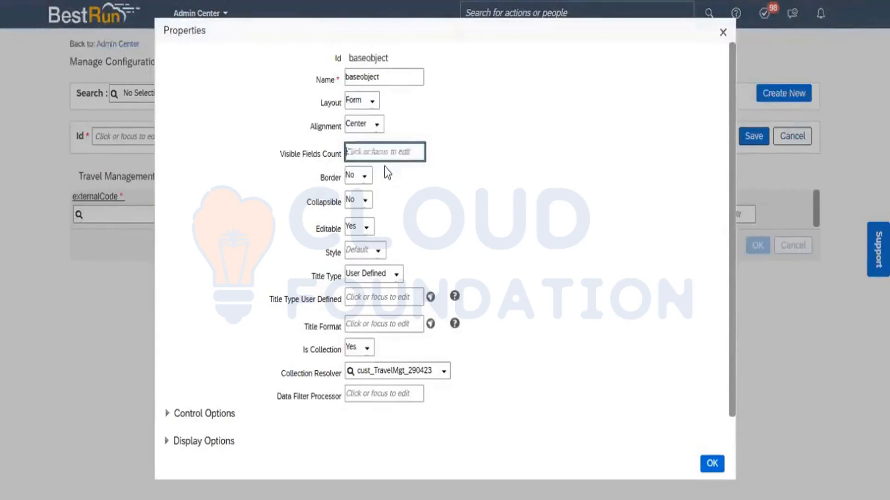
{"action": "type", "text": "02"}
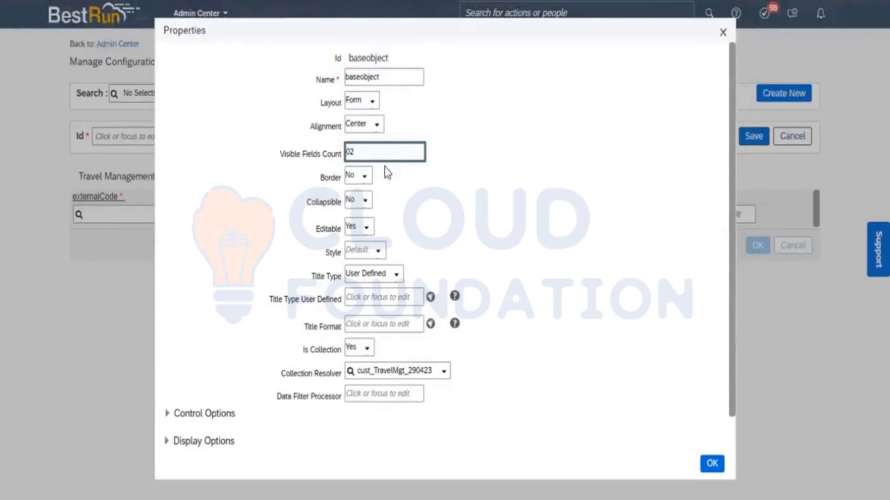
{"action": "left_click", "coordinate": [713, 464]}
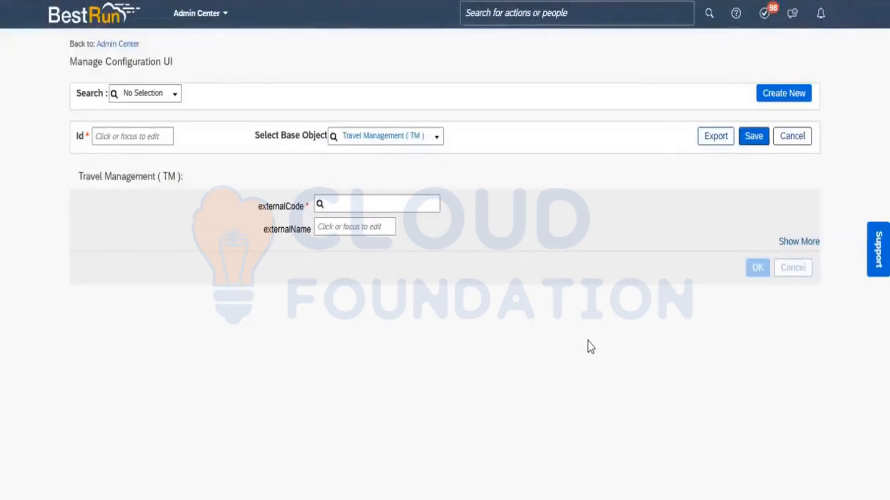
{"action": "left_click", "coordinate": [803, 242]}
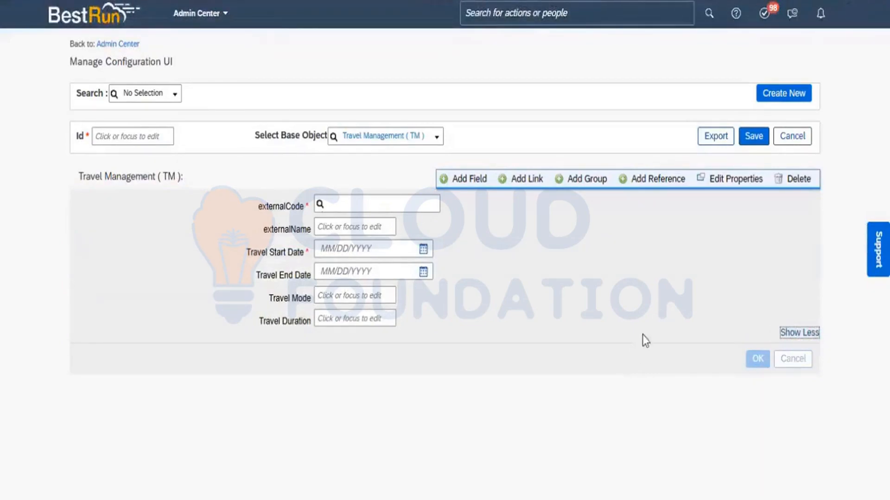
- Restore the Travel Management section's visible fields count to 99 and apply the properties
{"action": "left_click", "coordinate": [740, 180]}
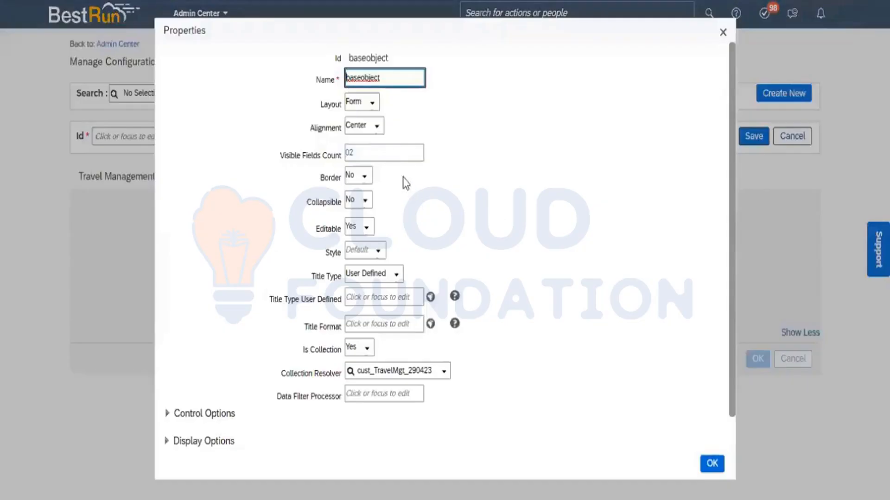
{"action": "left_click", "coordinate": [375, 153]}
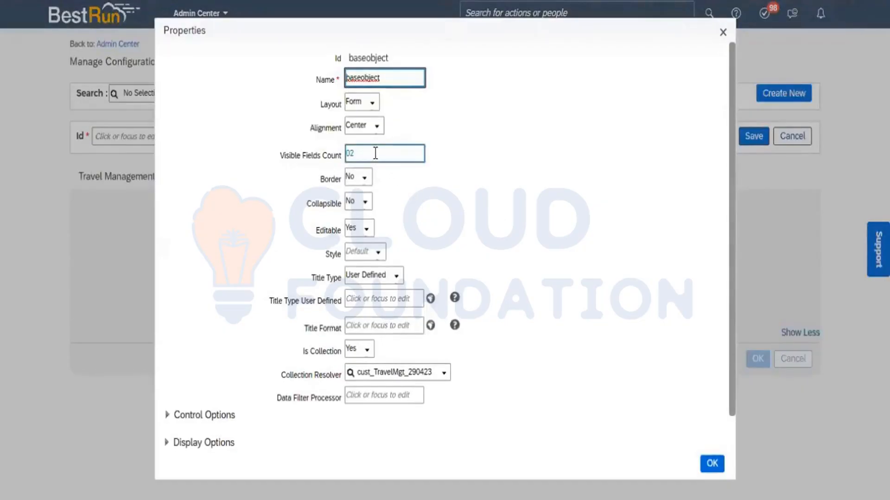
{"action": "key", "text": "BackSpace"}
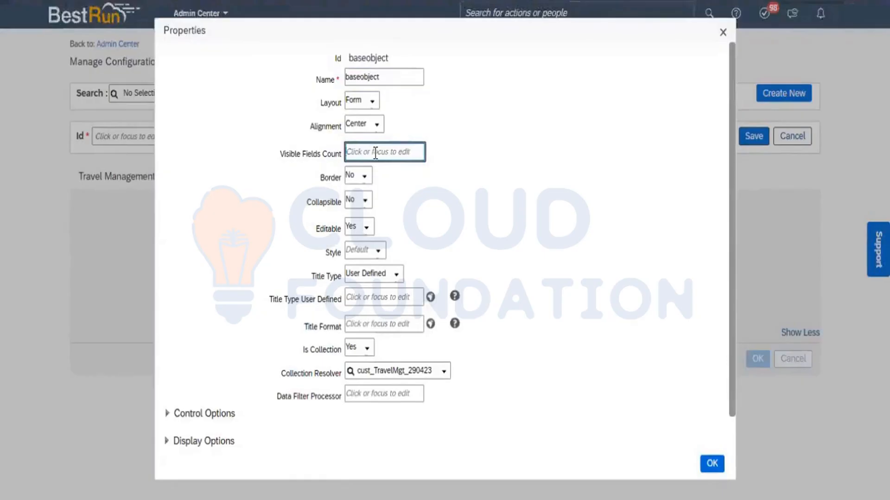
{"action": "type", "text": "99"}
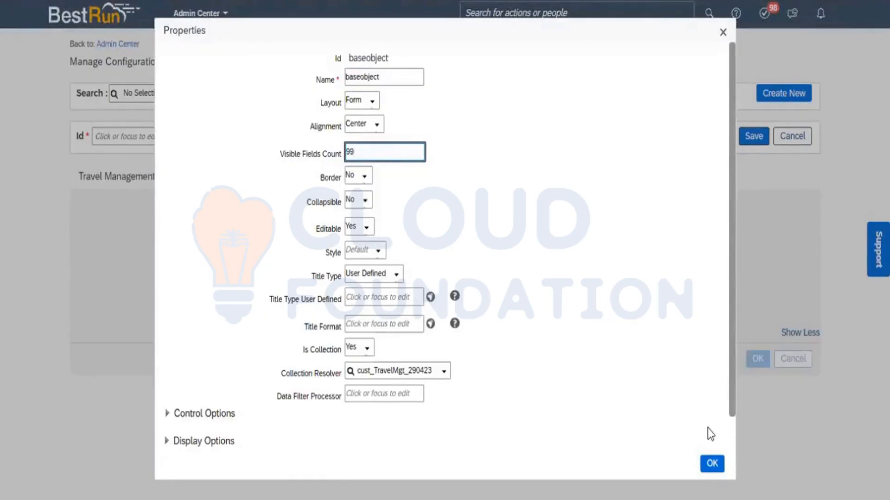
{"action": "left_click", "coordinate": [713, 463]}
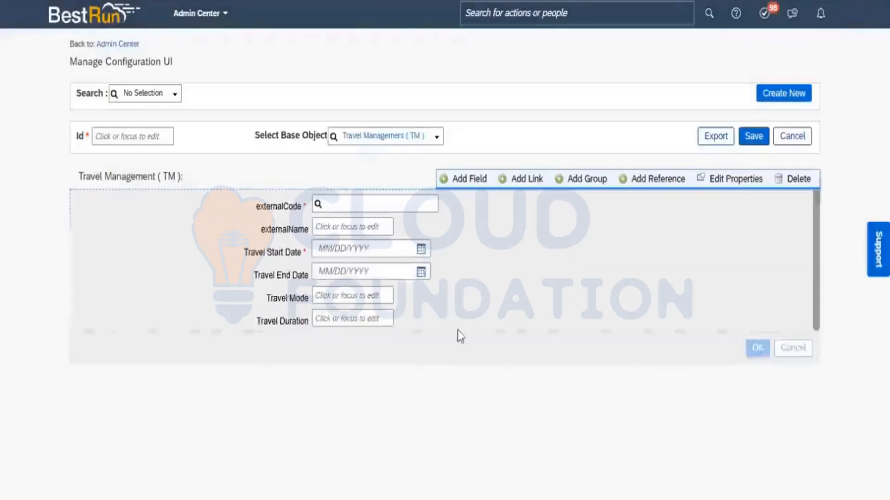
- Enter TM290423 as the configuration UI's Id and save the configuration
{"action": "left_click", "coordinate": [114, 132]}
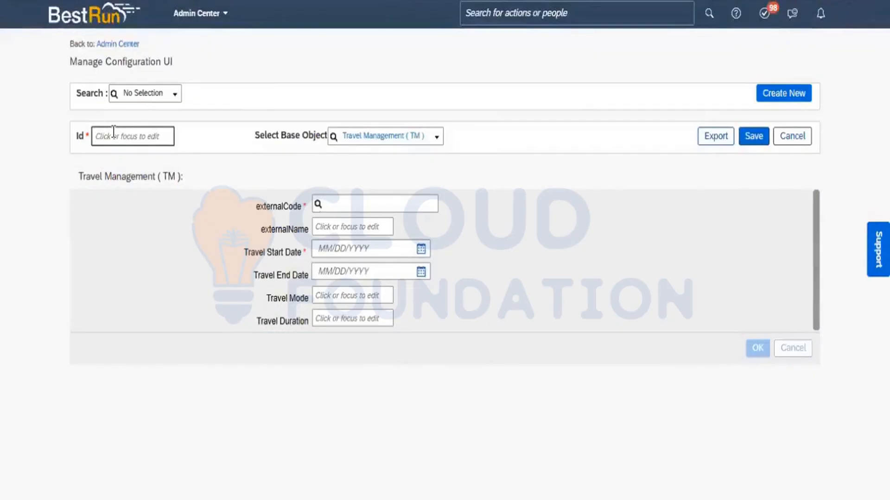
{"action": "type", "text": "TM2"}
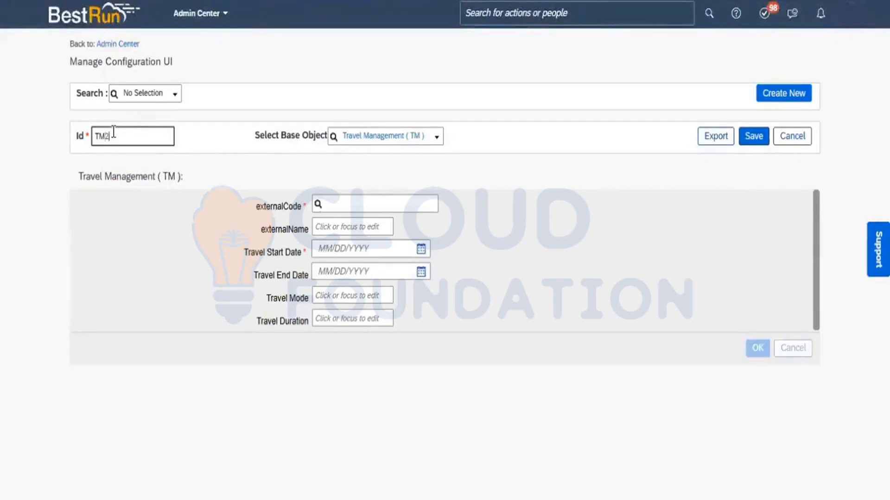
{"action": "type", "text": "99423"}
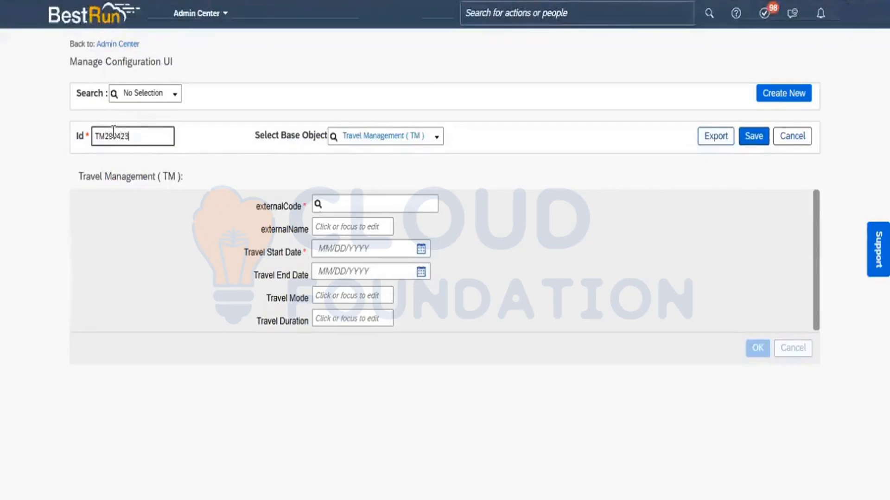
{"action": "mouse_move", "coordinate": [145, 275]}
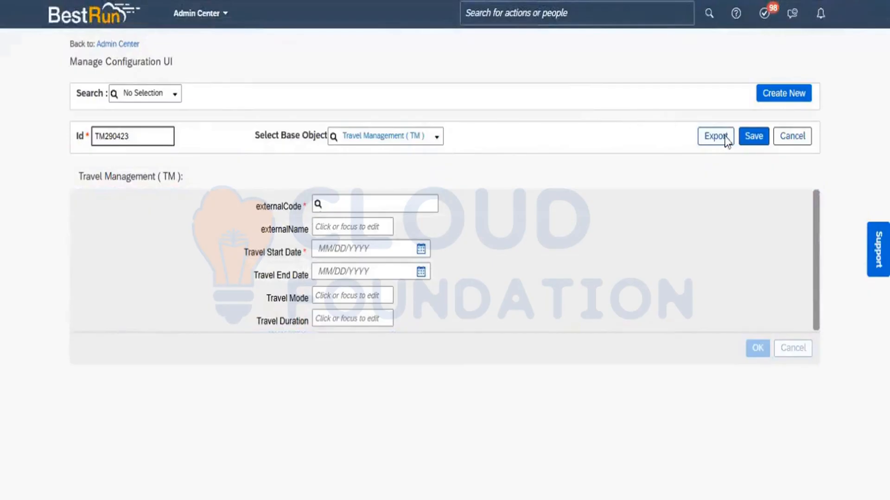
{"action": "left_click", "coordinate": [750, 139]}
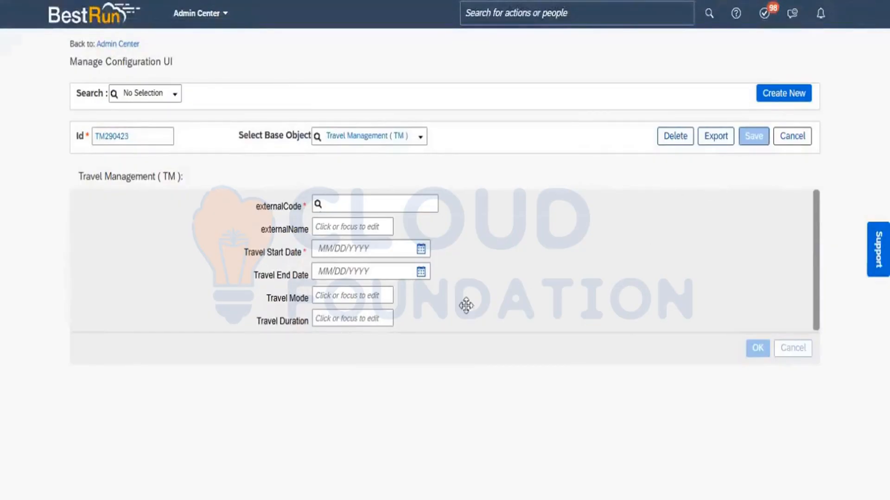
- Duplicate the browser tab containing the saved Travel Management configuration UI
{"action": "mouse_move", "coordinate": [435, 294]}
{"action": "right_click", "coordinate": [262, 0]}
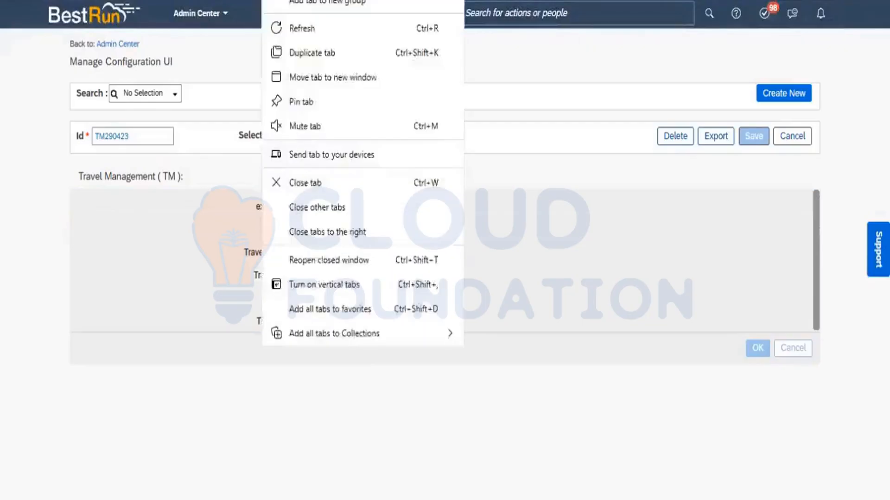
{"action": "left_click", "coordinate": [313, 54]}
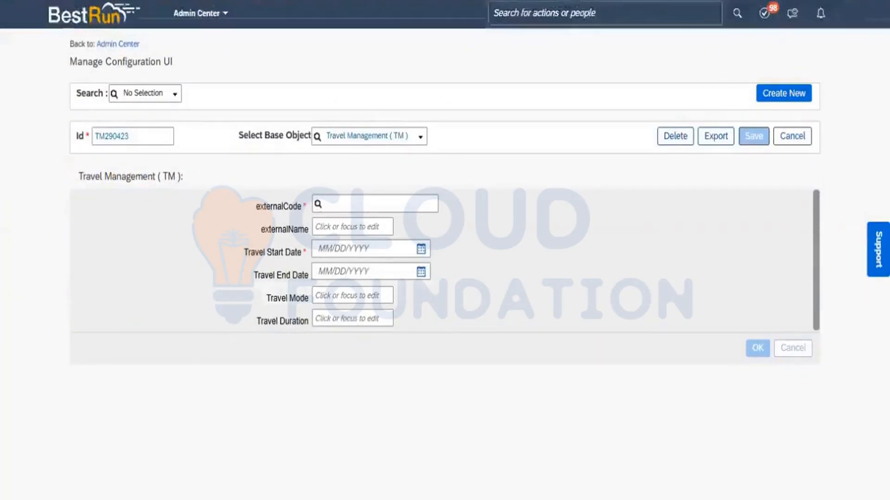
- Search the available actions for "configure people" and open Configure People Profile
{"action": "key", "text": "alt+Tab"}
{"action": "key", "text": "Down"}
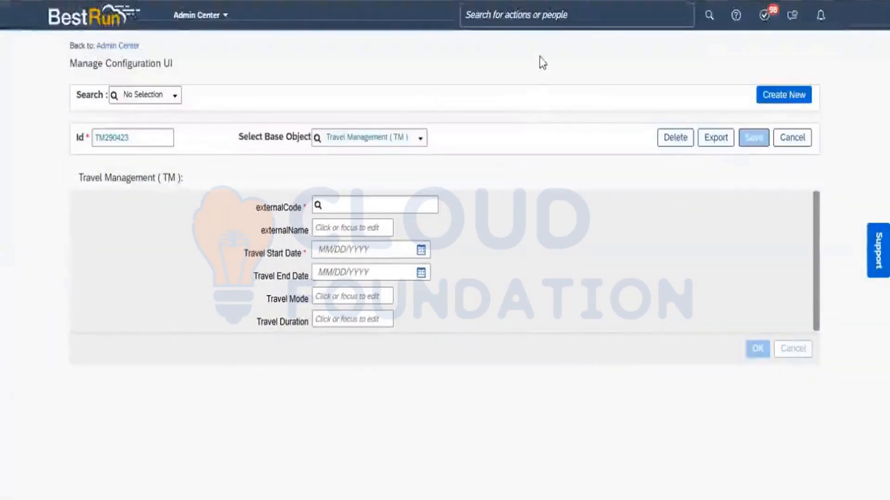
{"action": "left_click", "coordinate": [522, 15]}
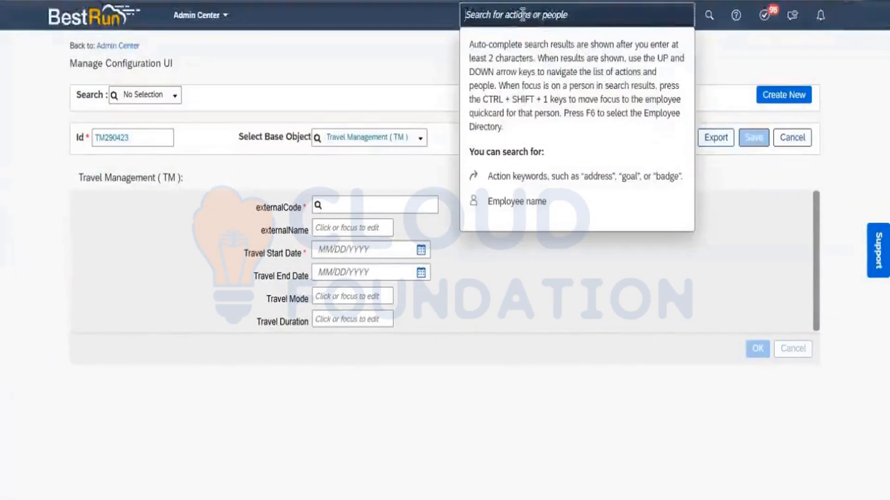
{"action": "type", "text": "configure"}
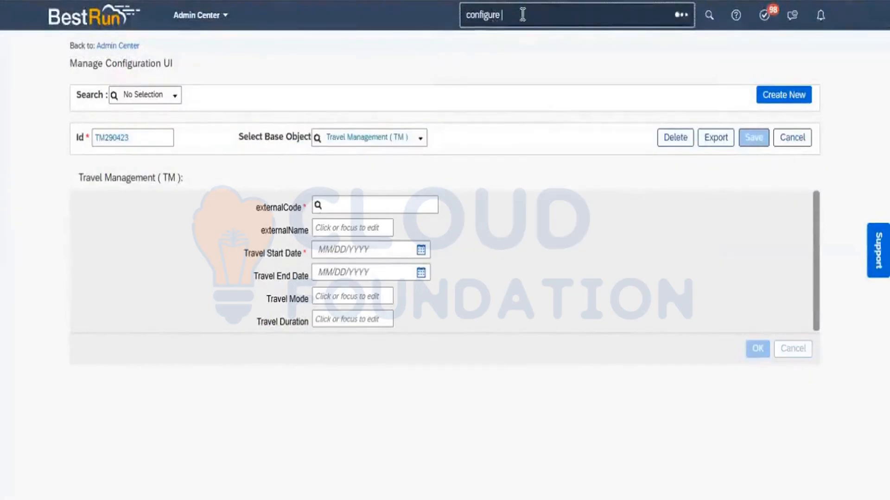
{"action": "type", "text": " people"}
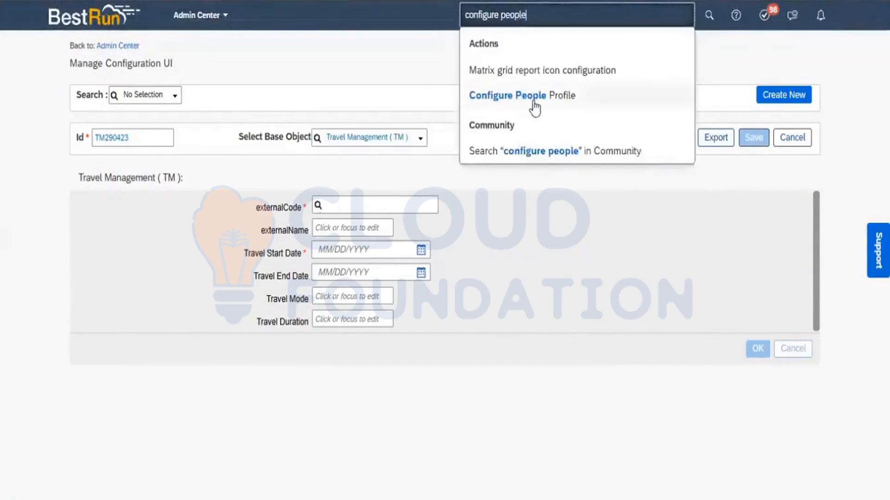
{"action": "left_click", "coordinate": [530, 103]}
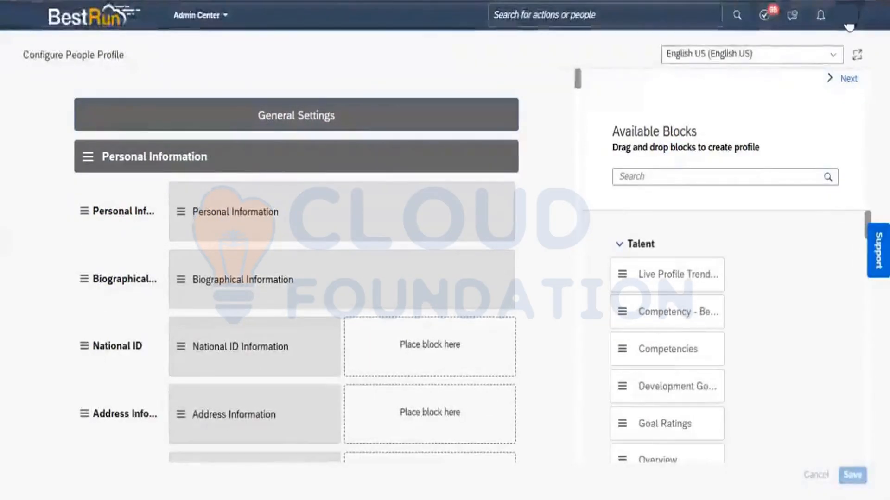
- Open the SuccessFactors version information from the account options and close it
{"action": "left_click", "coordinate": [847, 19]}
{"action": "left_click", "coordinate": [800, 150]}
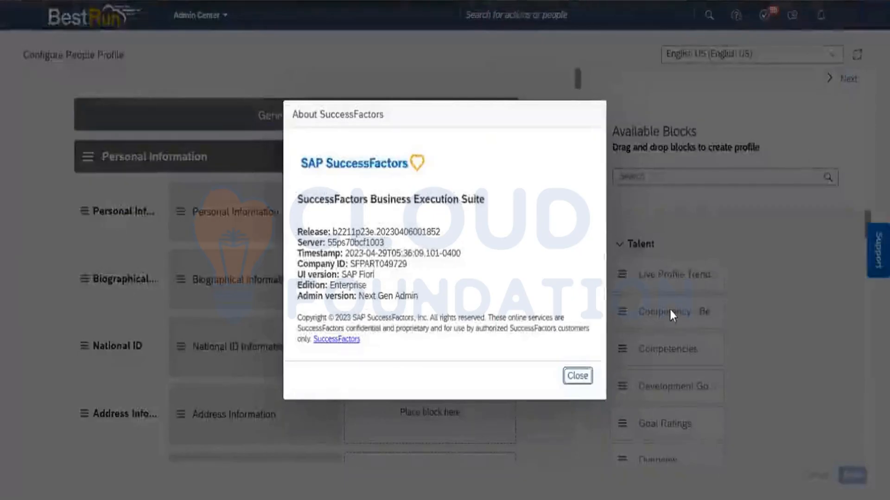
{"action": "left_click", "coordinate": [581, 376]}
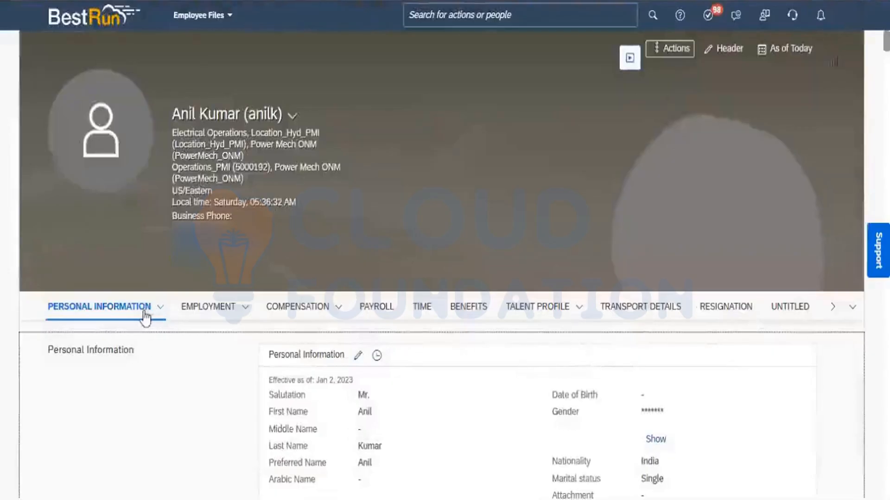
- Check the subsections of the employee profile's Personal Information section, and return to the Configure People Profile page
{"action": "left_click", "coordinate": [158, 311]}
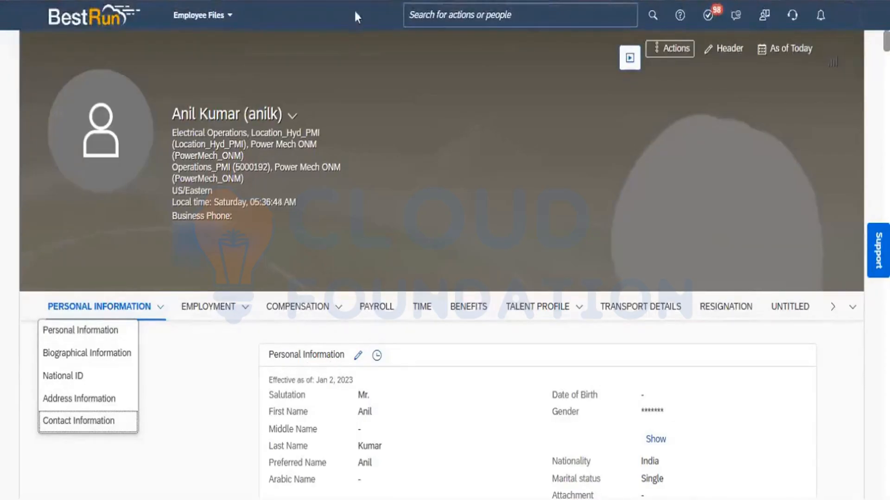
{"action": "key", "text": "ctrl+Tab"}
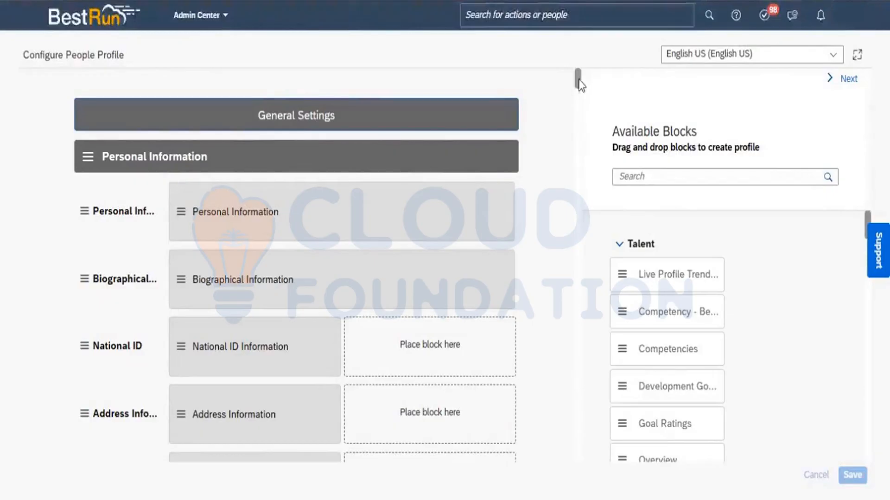
{"action": "mouse_move", "coordinate": [579, 82]}
{"action": "left_mouse_down"}
{"action": "mouse_move", "coordinate": [579, 90]}
{"action": "mouse_move", "coordinate": [579, 79]}
{"action": "left_mouse_up"}
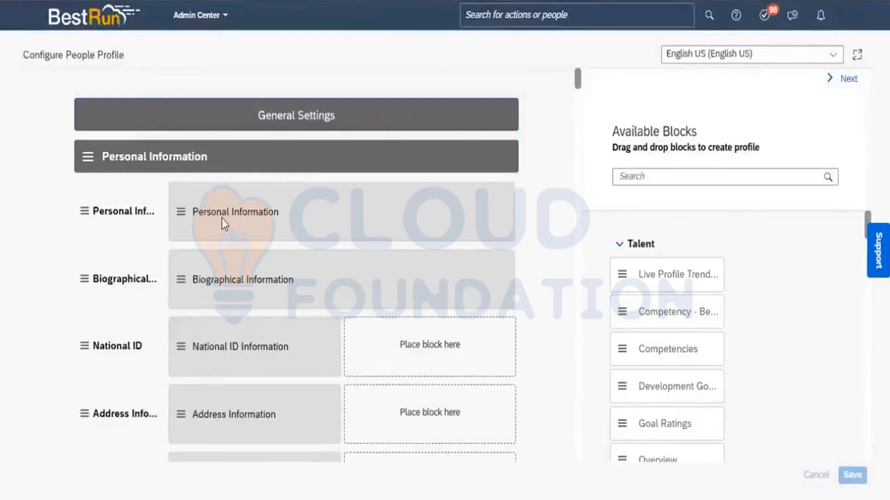
- Add a subsection to the Personal Information section and name it Travel Management ( TM )
{"action": "left_click", "coordinate": [196, 156]}
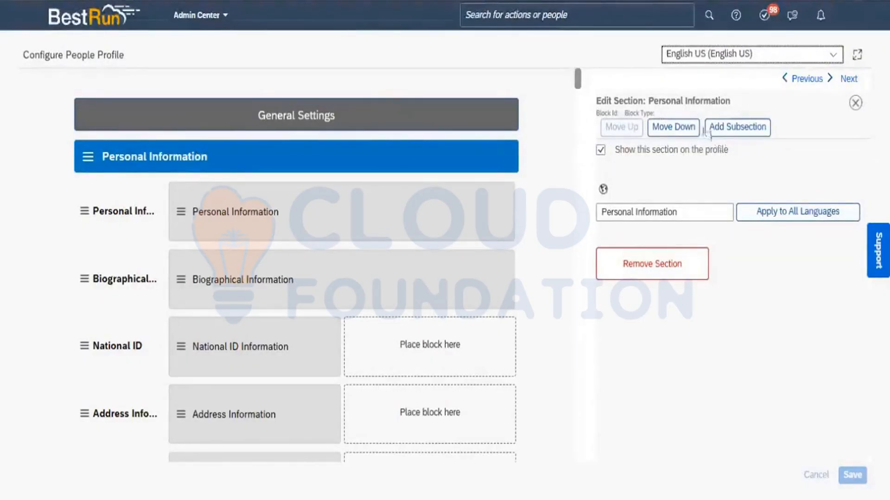
{"action": "left_click", "coordinate": [741, 128]}
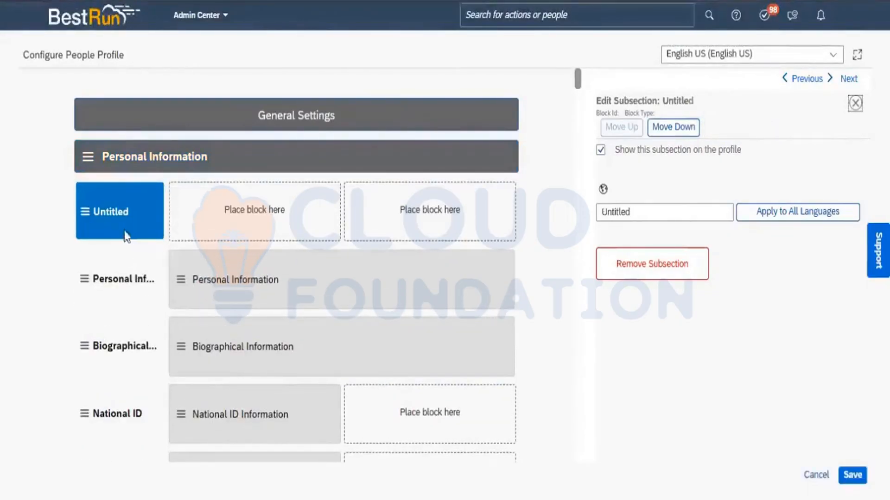
{"action": "left_click", "coordinate": [641, 211]}
{"action": "key", "text": "shift+Left"}
{"action": "key", "text": "shift+Left"}
{"action": "key", "text": "shift+Left"}
{"action": "key", "text": "shift+Left"}
{"action": "key", "text": "shift+Left"}
{"action": "key", "text": "shift+Left"}
{"action": "key", "text": "shift+Left"}
{"action": "key", "text": "shift+Left"}
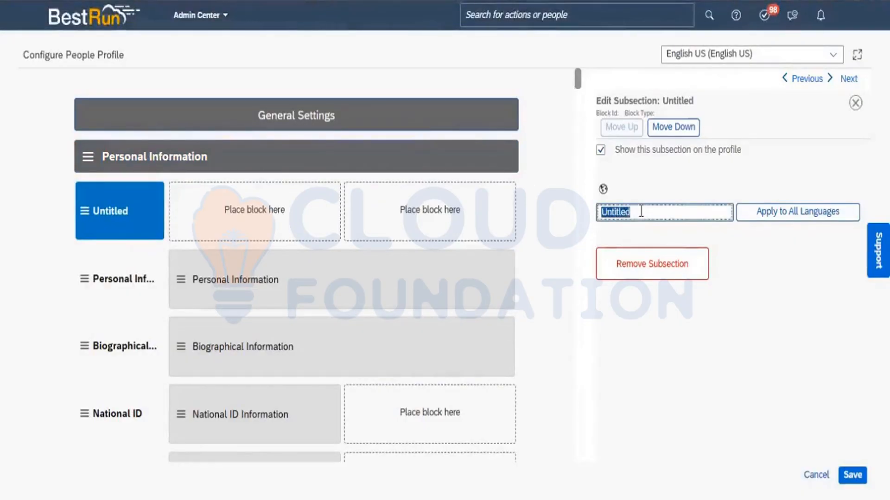
{"action": "type", "text": "Trav"}
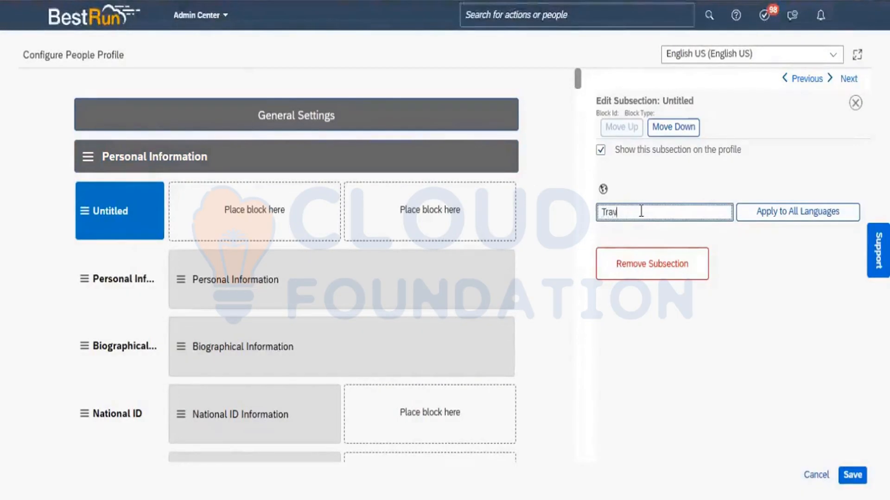
{"action": "type", "text": "el Management"}
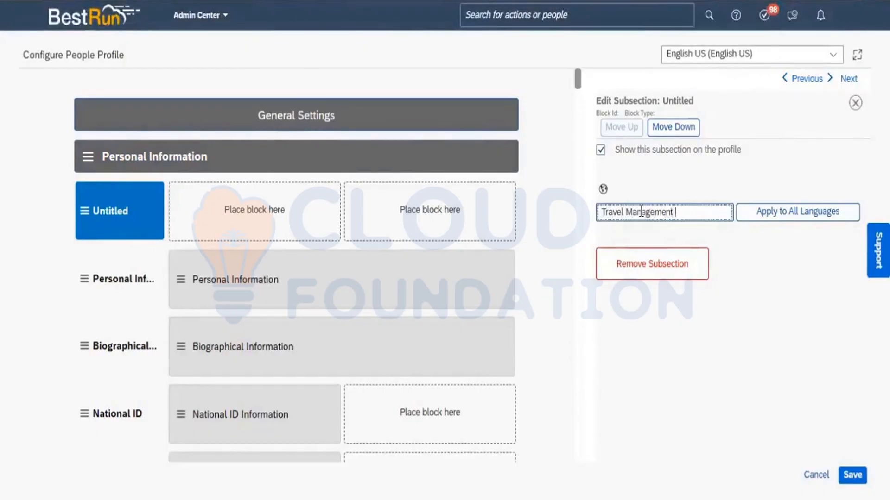
{"action": "type", "text": " ( TM )"}
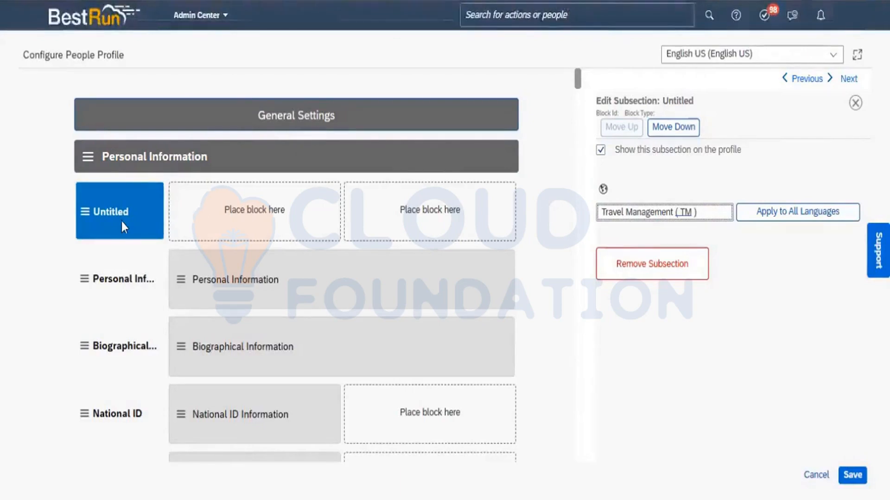
{"action": "left_click", "coordinate": [121, 240]}
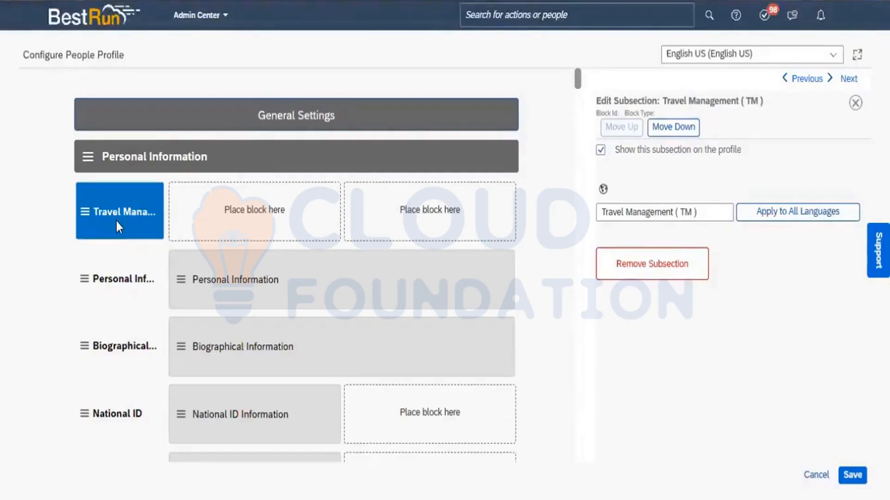
- Place the Live Profile MDF Information custom block in the first slot of the Travel Management ( TM ) subsection
{"action": "left_click", "coordinate": [116, 218]}
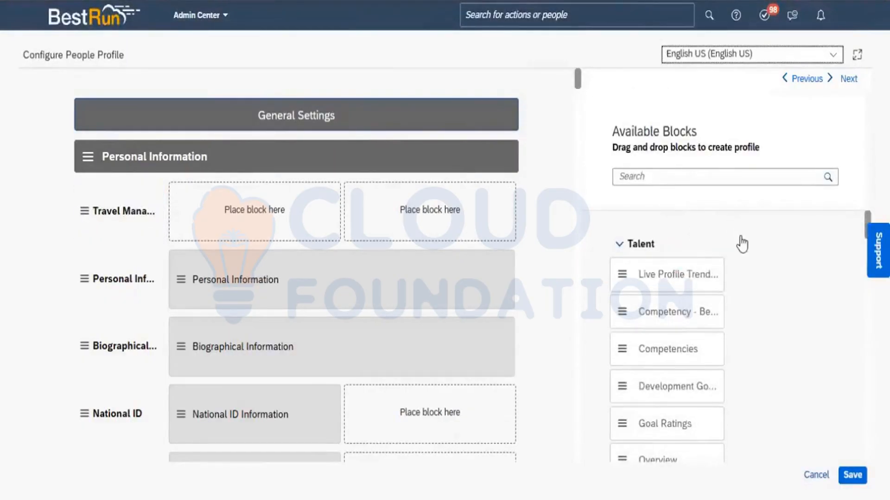
{"action": "left_click", "coordinate": [632, 244]}
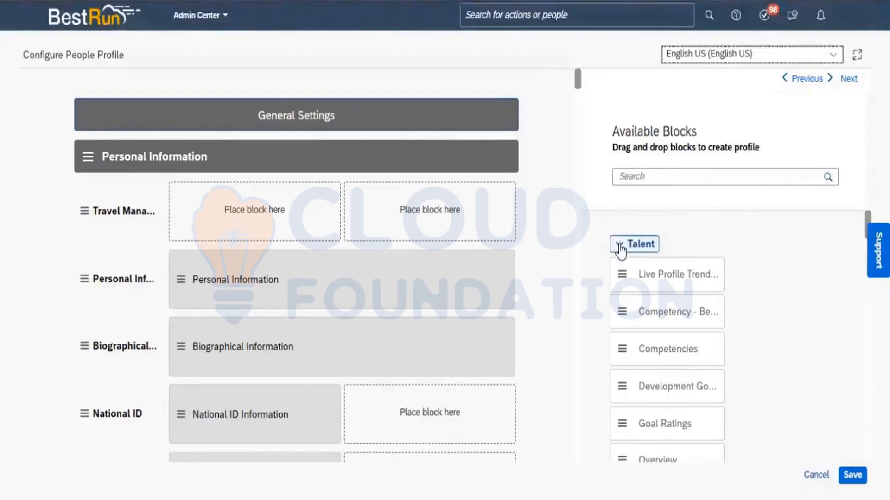
{"action": "left_click", "coordinate": [620, 245]}
{"action": "left_click", "coordinate": [622, 289]}
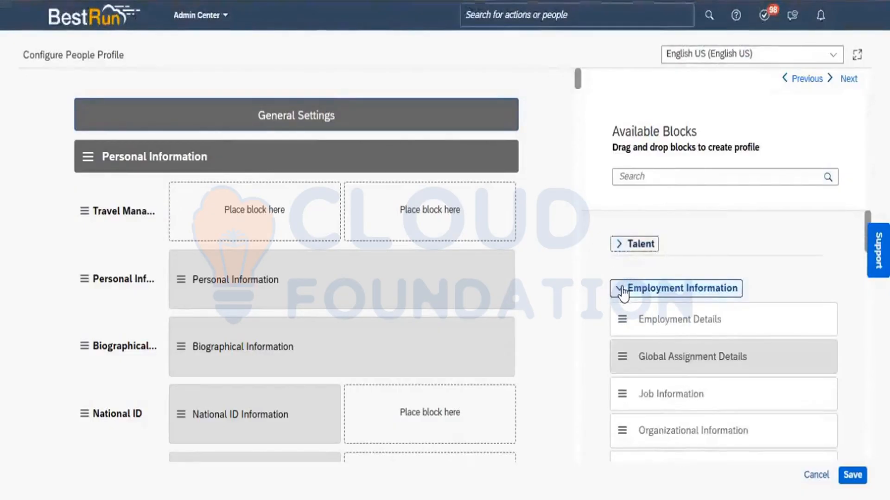
{"action": "left_click", "coordinate": [621, 288]}
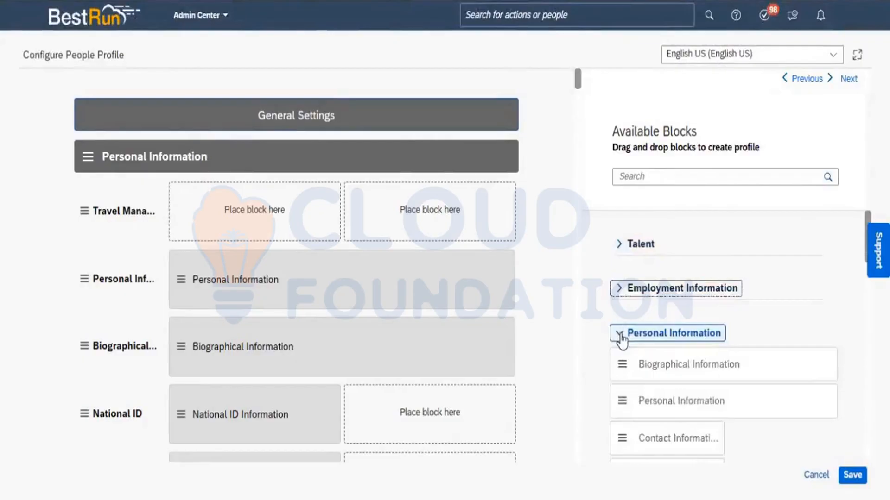
{"action": "left_click", "coordinate": [621, 335]}
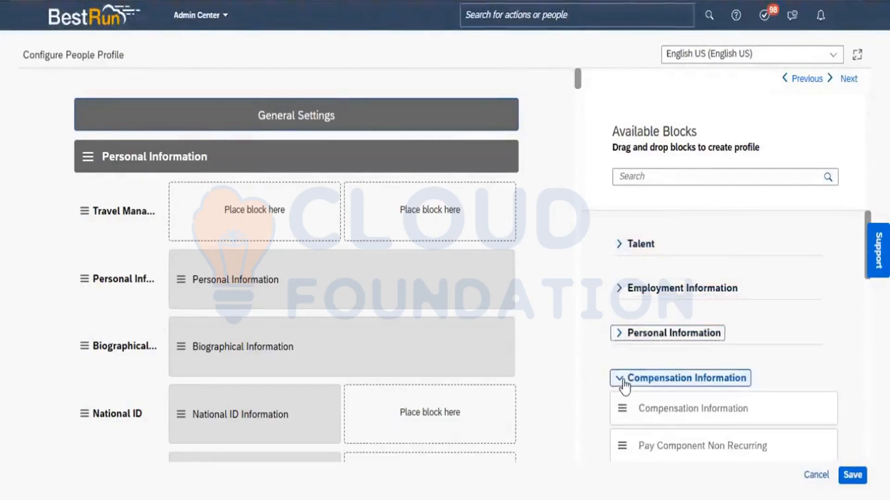
{"action": "left_click", "coordinate": [623, 382]}
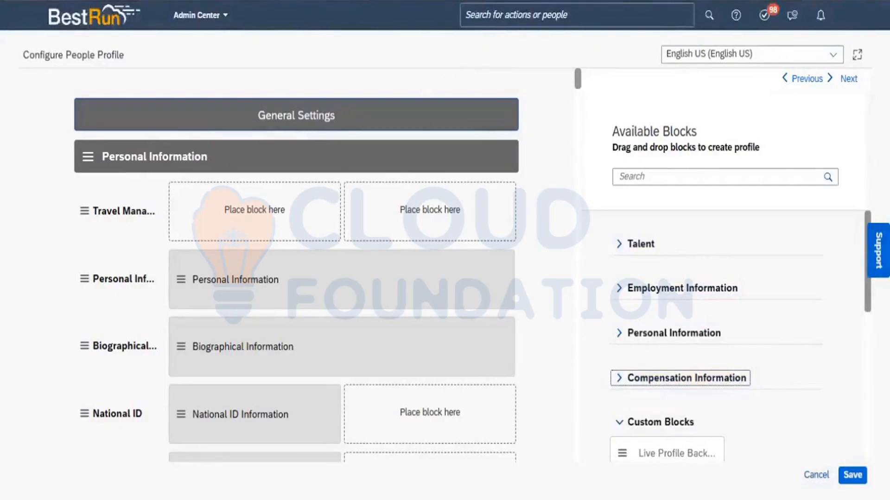
{"action": "scroll", "coordinate": [740, 337], "scroll_direction": "down", "scroll_amount": 4}
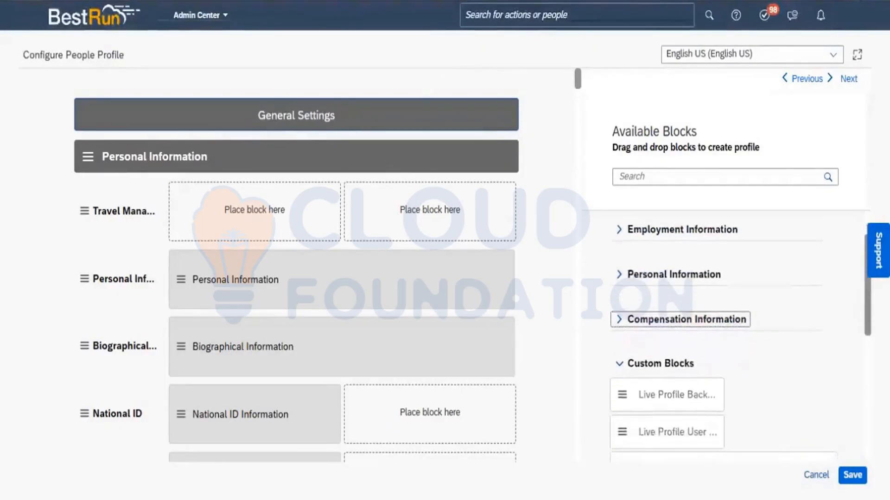
{"action": "scroll", "coordinate": [740, 361], "scroll_direction": "down", "scroll_amount": 3}
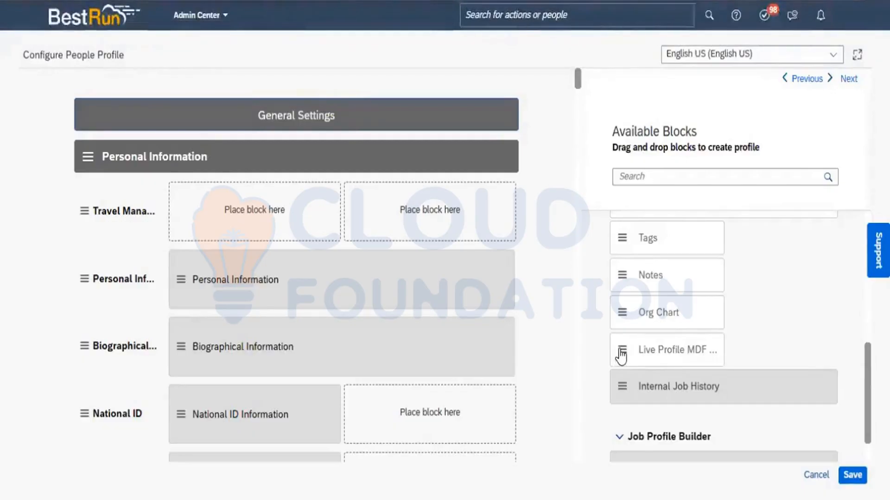
{"action": "left_click_drag", "start_coordinate": [621, 356], "coordinate": [192, 211]}
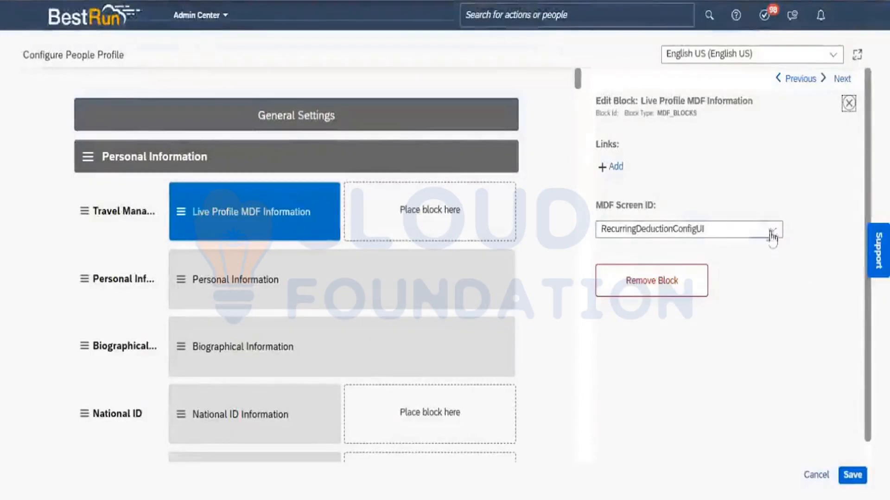
- Set the Live Profile MDF Information block's MDF Screen ID to TM290423 and save the profile configuration
{"action": "left_click", "coordinate": [772, 232]}
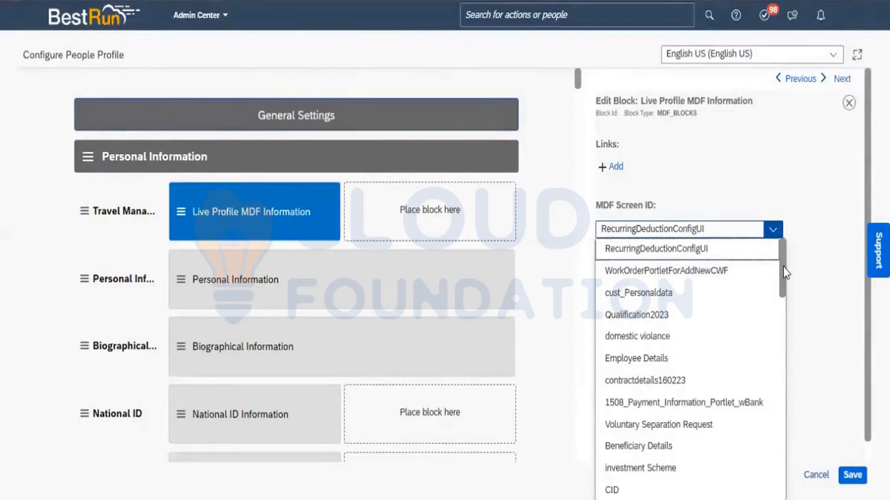
{"action": "left_click_drag", "start_coordinate": [783, 268], "coordinate": [780, 464]}
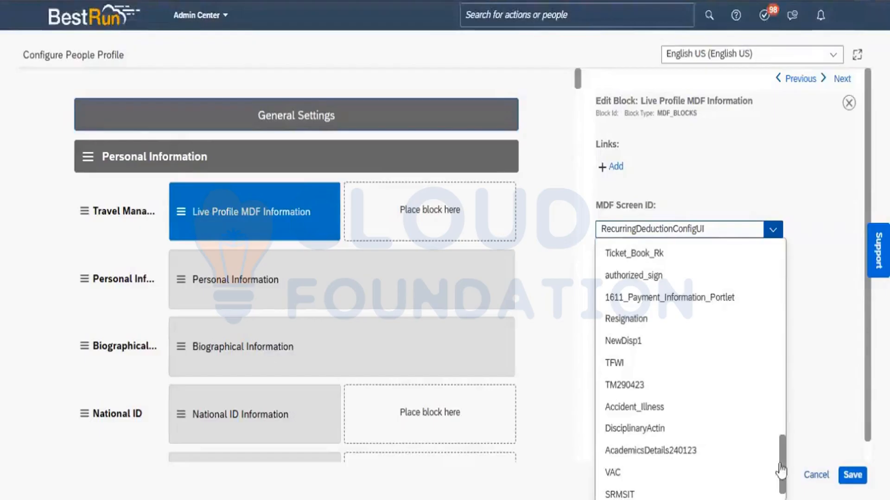
{"action": "left_click", "coordinate": [631, 388]}
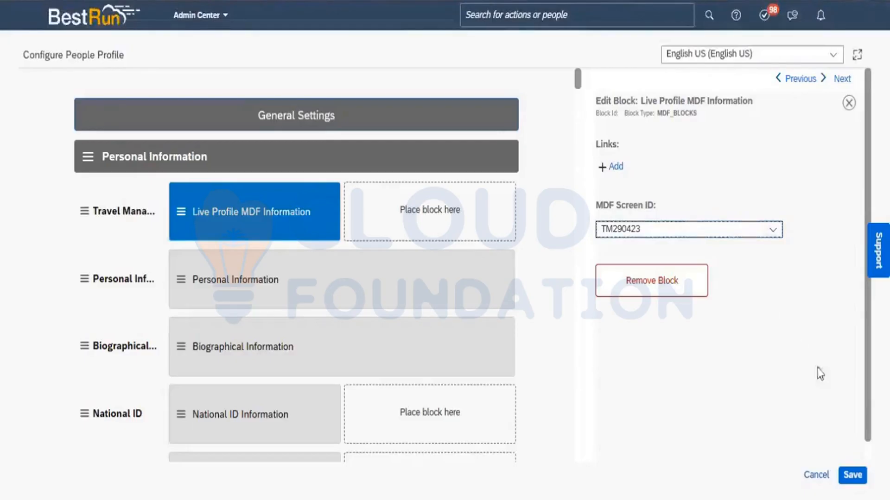
{"action": "left_click", "coordinate": [852, 475]}
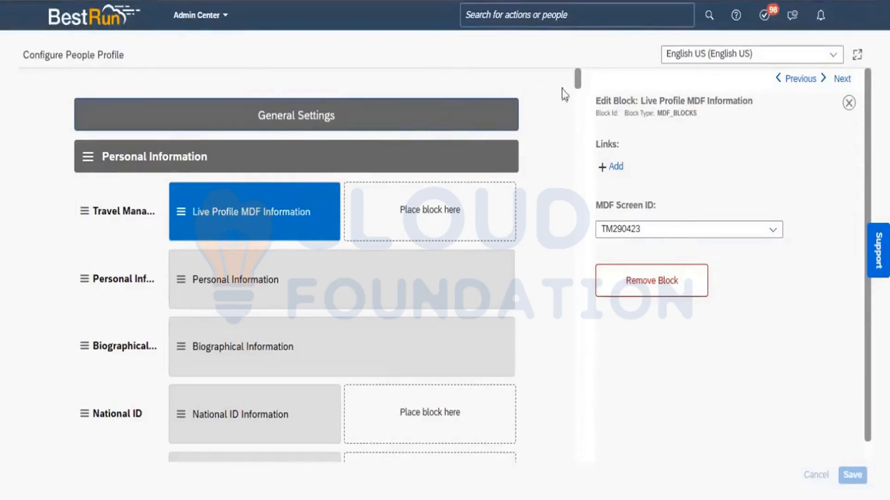
- Move the Travel Management ( TM ) subsection below Contact Information at the end of the Personal Information section
{"action": "mouse_move", "coordinate": [577, 81]}
{"action": "left_mouse_down"}
{"action": "mouse_move", "coordinate": [578, 92]}
{"action": "mouse_move", "coordinate": [577, 82]}
{"action": "left_mouse_up"}
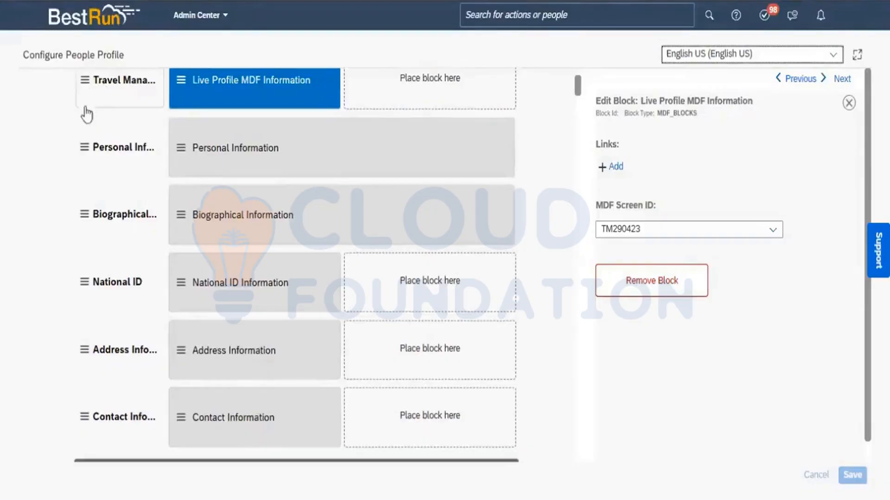
{"action": "left_click_drag", "start_coordinate": [86, 114], "coordinate": [98, 416]}
{"action": "left_click", "coordinate": [103, 419]}
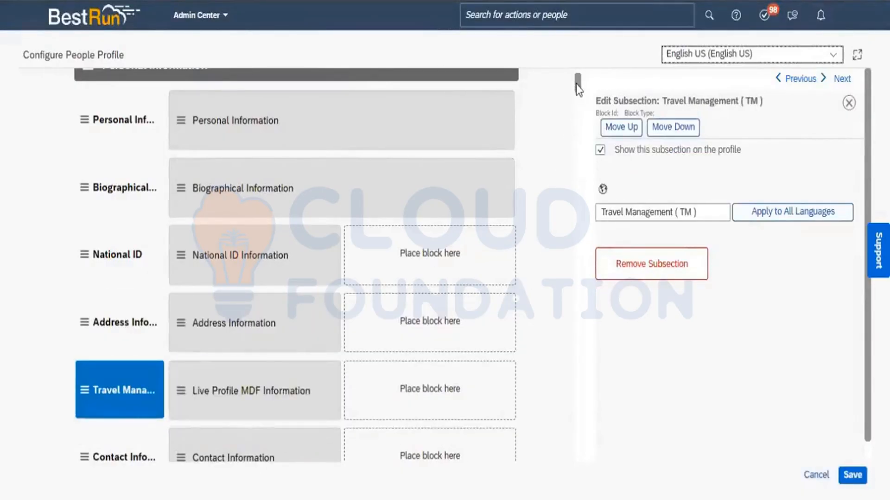
{"action": "left_click_drag", "start_coordinate": [576, 84], "coordinate": [577, 92]}
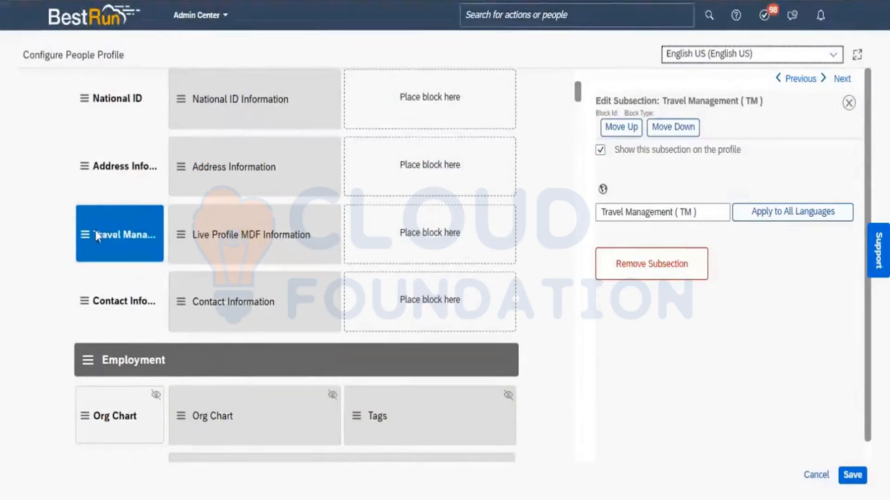
{"action": "left_click_drag", "start_coordinate": [86, 241], "coordinate": [95, 292]}
{"action": "scroll", "coordinate": [196, 307], "scroll_direction": "up", "scroll_amount": 5}
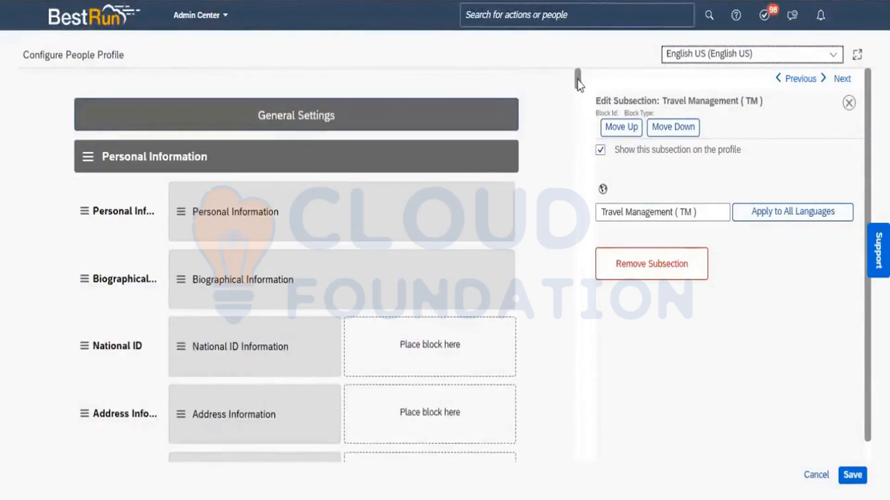
{"action": "mouse_move", "coordinate": [578, 83]}
{"action": "left_mouse_down"}
{"action": "mouse_move", "coordinate": [579, 105]}
{"action": "mouse_move", "coordinate": [582, 95]}
{"action": "left_mouse_up"}
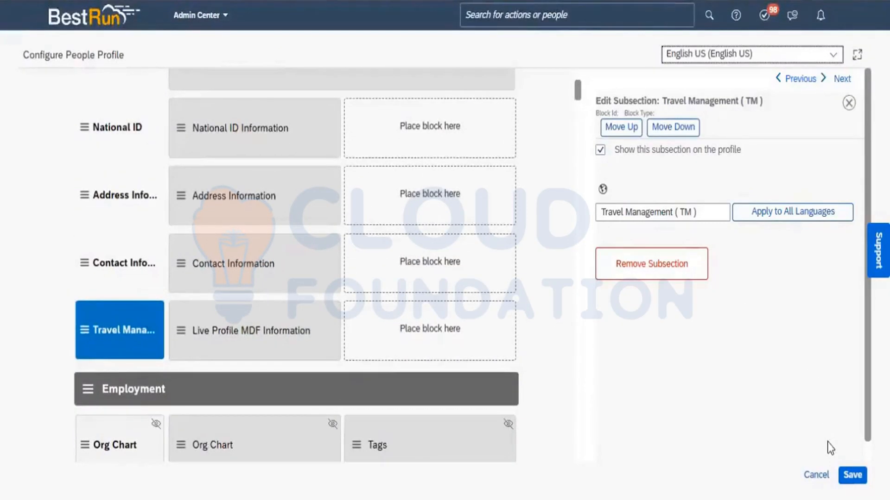
- Save the People Profile configuration and check the custom MDF object steps in the Excel workbook
{"action": "left_click", "coordinate": [852, 475]}
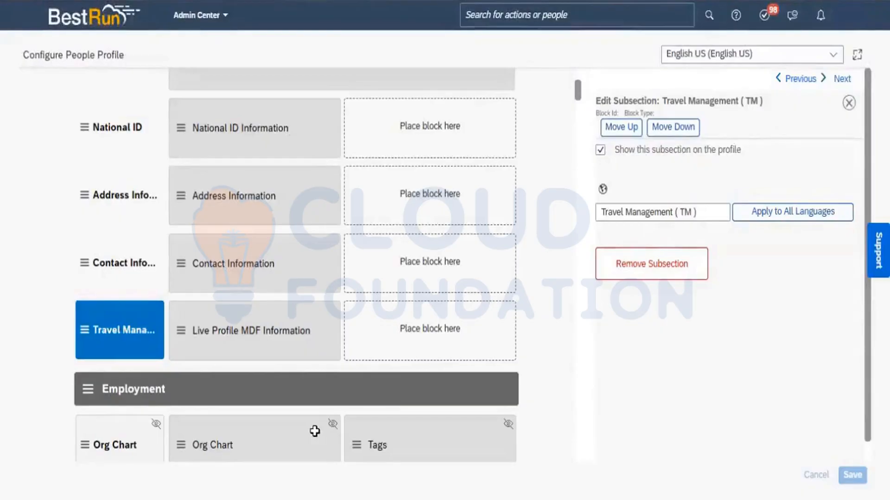
{"action": "key", "text": "alt+Tab"}
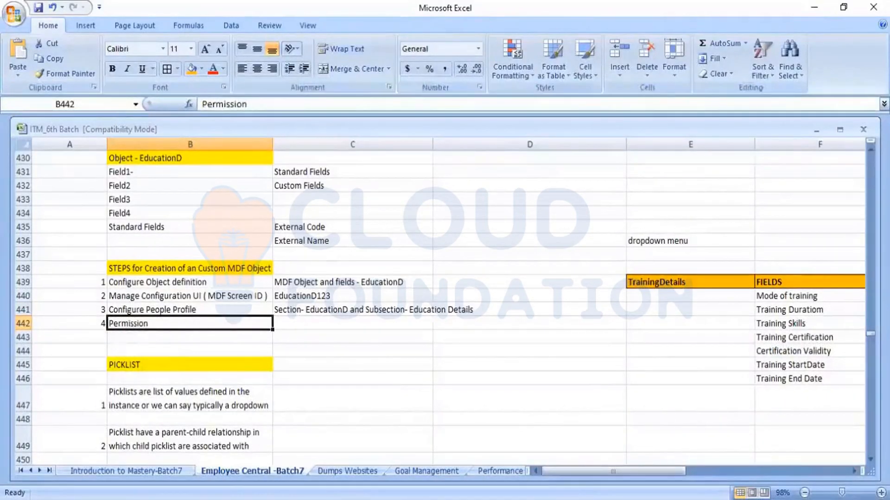
{"action": "key", "text": "alt+Tab"}
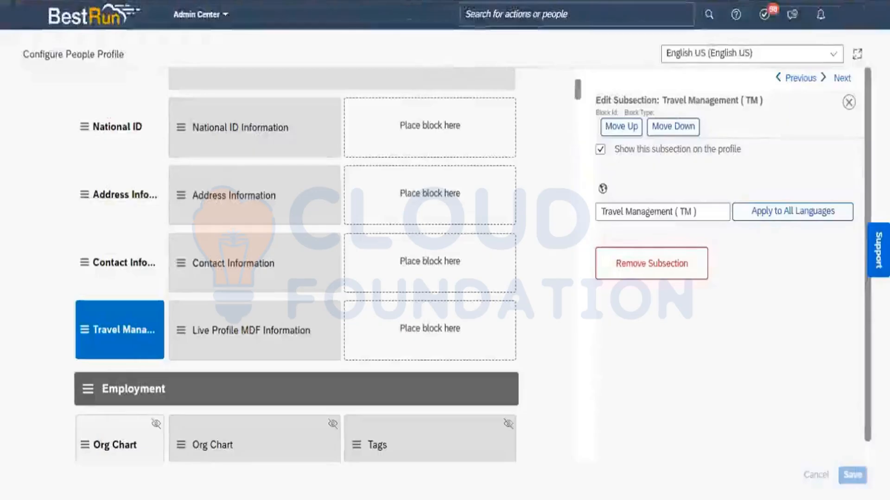
- Duplicate the Configure People Profile browser tab and open Manage Permission Roles in the copy
{"action": "right_click", "coordinate": [393, 0]}
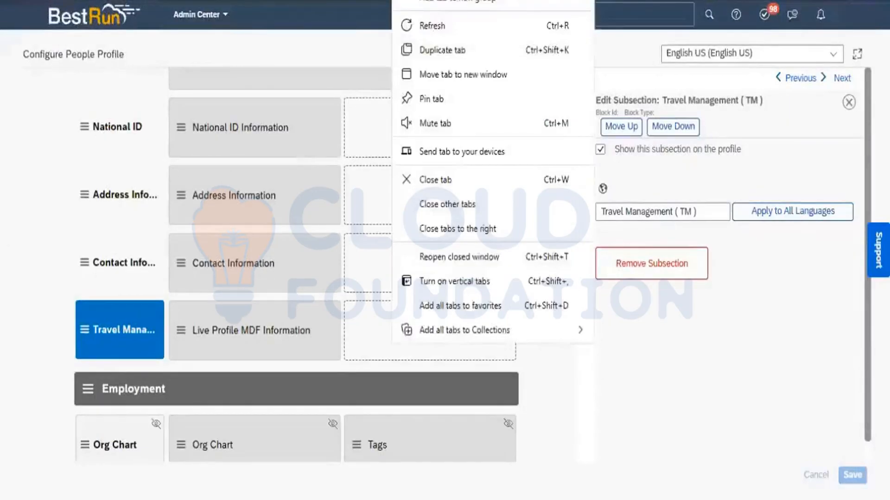
{"action": "left_click", "coordinate": [440, 50]}
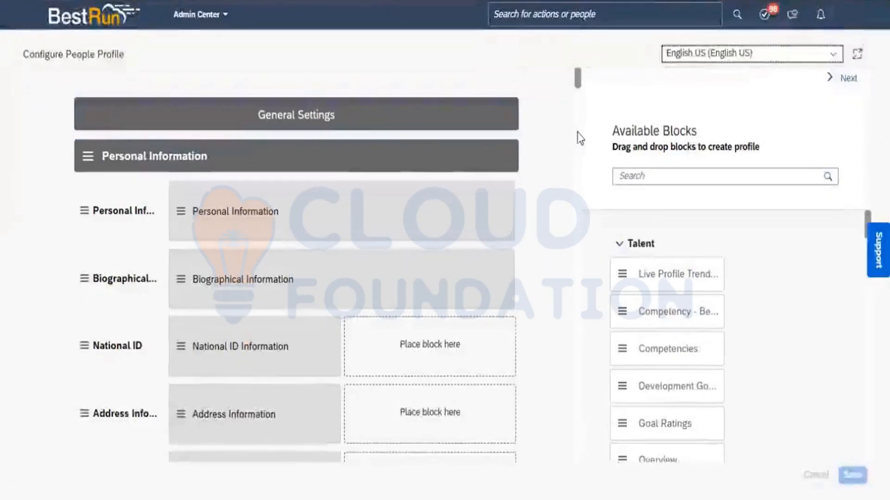
{"action": "left_click", "coordinate": [569, 9]}
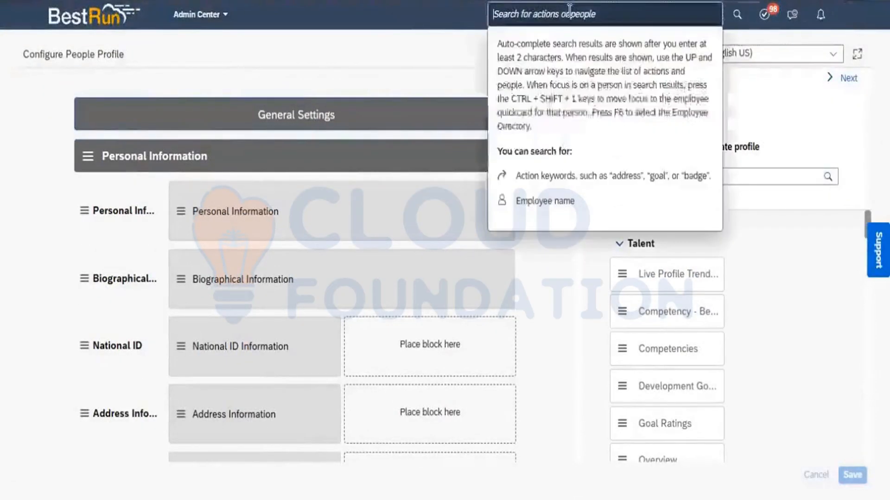
{"action": "type", "text": "per"}
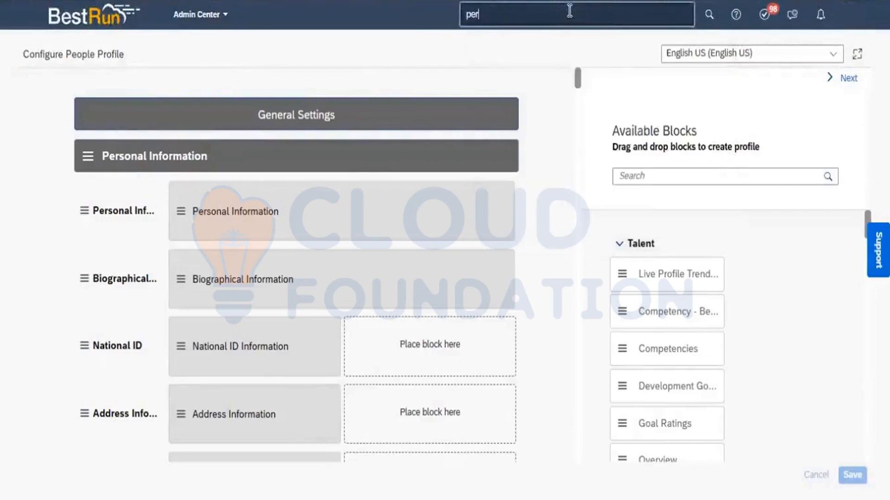
{"action": "type", "text": "mission roles"}
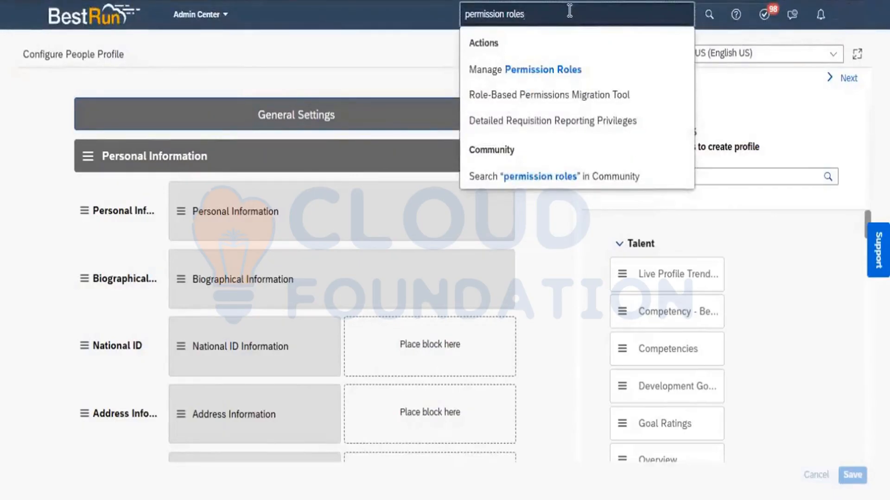
{"action": "left_click", "coordinate": [536, 70]}
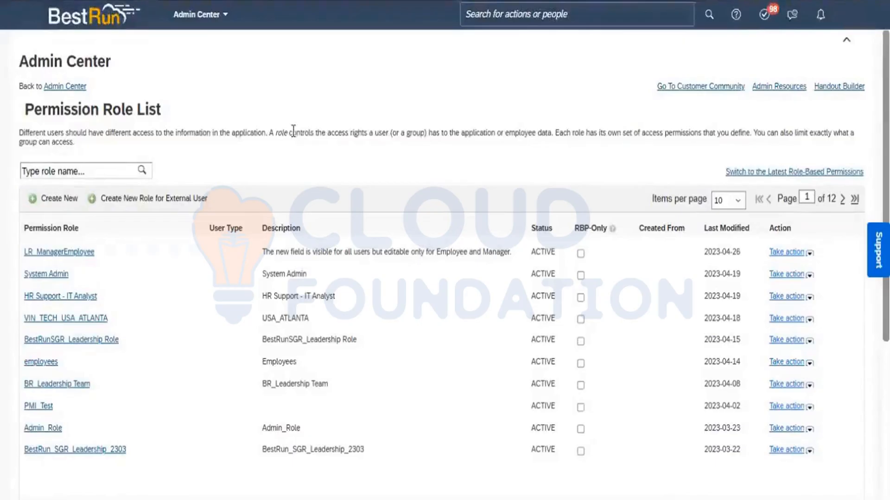
- Open the permission settings of the PMI_Test role and display its Miscellaneous Permissions
{"action": "left_click", "coordinate": [40, 406]}
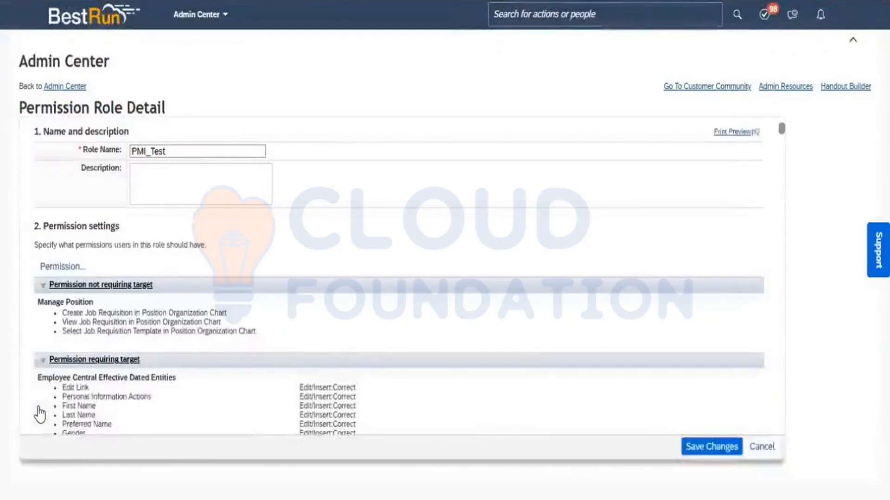
{"action": "left_click", "coordinate": [70, 268]}
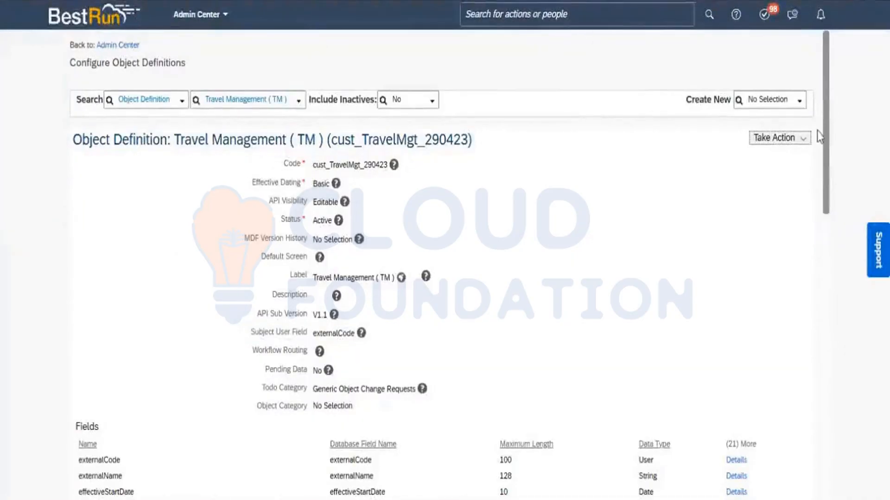
{"action": "left_click_drag", "start_coordinate": [826, 148], "coordinate": [848, 454]}
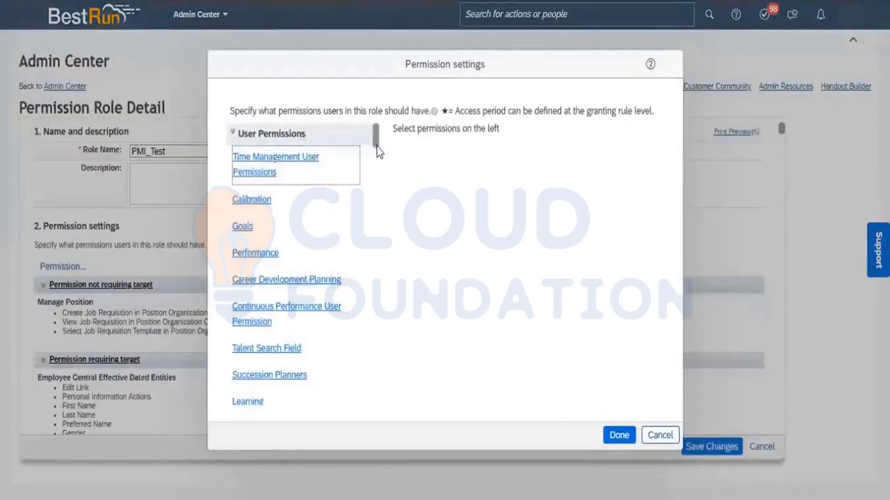
{"action": "left_click_drag", "start_coordinate": [376, 140], "coordinate": [377, 175]}
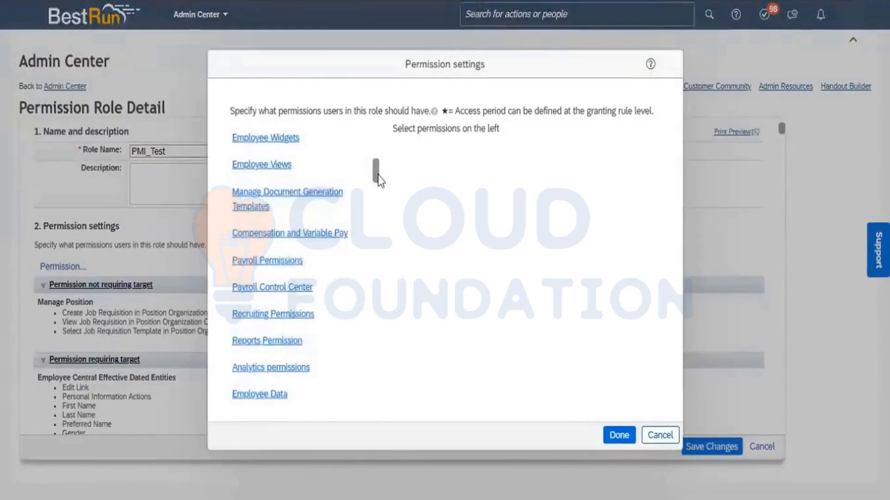
{"action": "left_click_drag", "start_coordinate": [377, 176], "coordinate": [377, 200]}
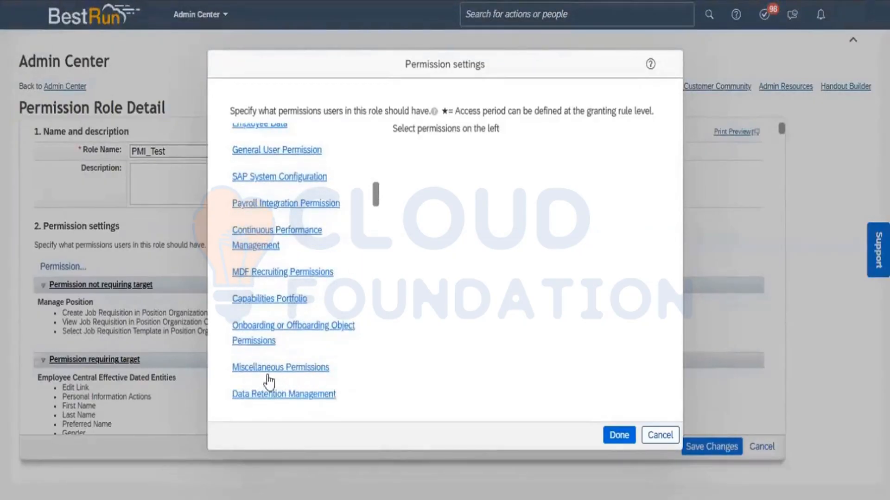
{"action": "left_click", "coordinate": [291, 374]}
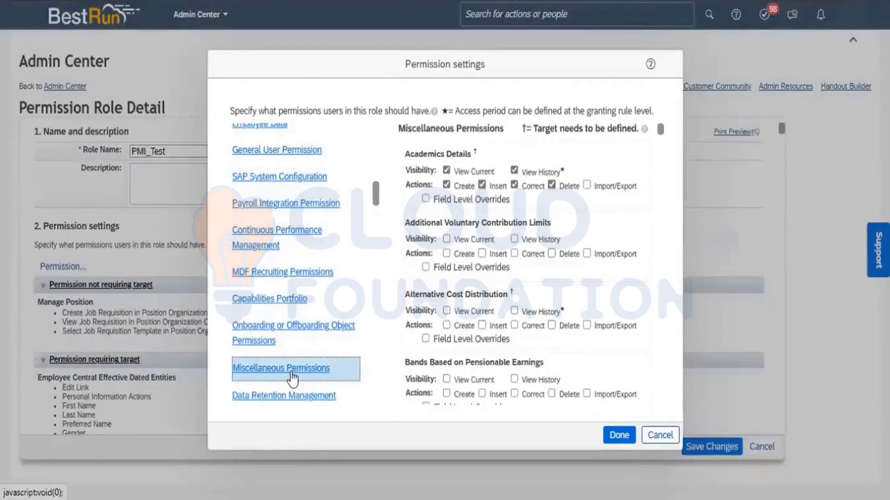
- Search the page for Travel Management to locate its entry in the Miscellaneous Permissions
{"action": "key", "text": "ctrl+f"}
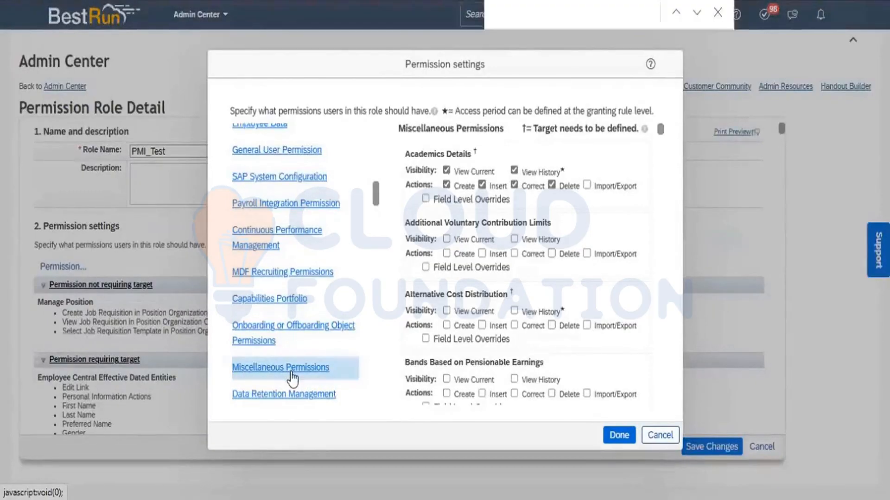
{"action": "type", "text": "Travel"}
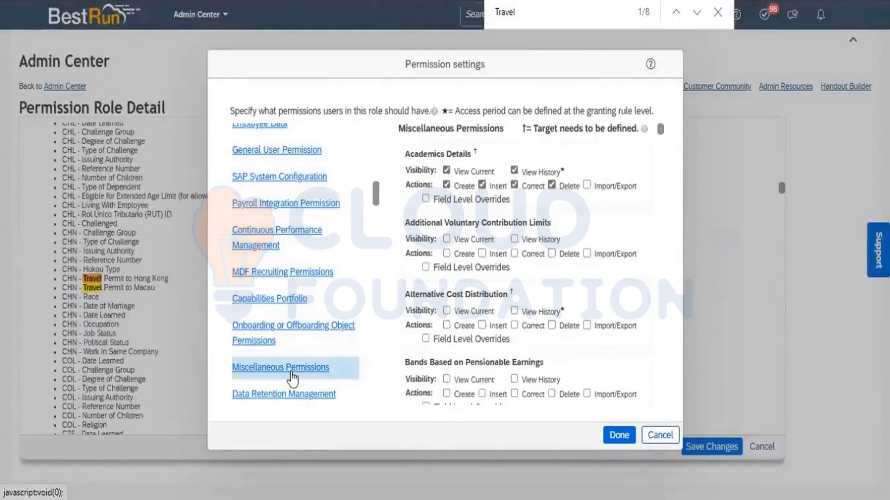
{"action": "type", "text": " Managemen"}
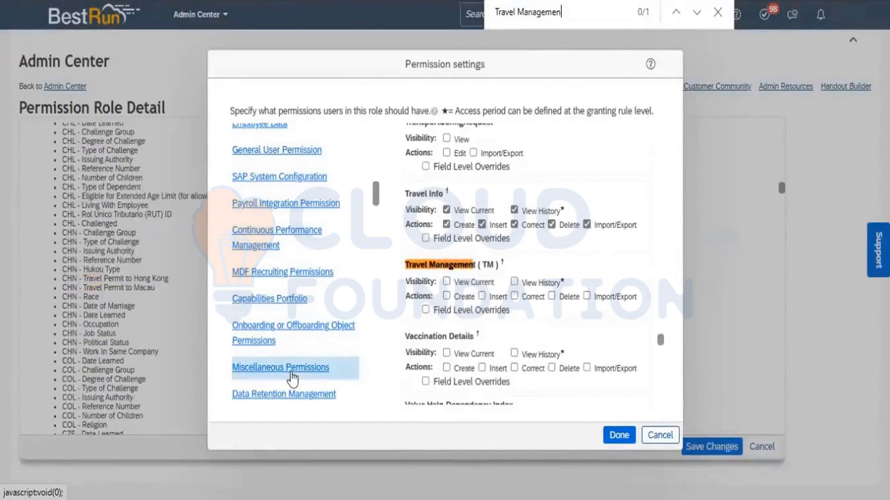
{"action": "type", "text": "t"}
- Clear all visibility and action permissions for Travel Info, including Import/Export
{"action": "left_click", "coordinate": [446, 225]}
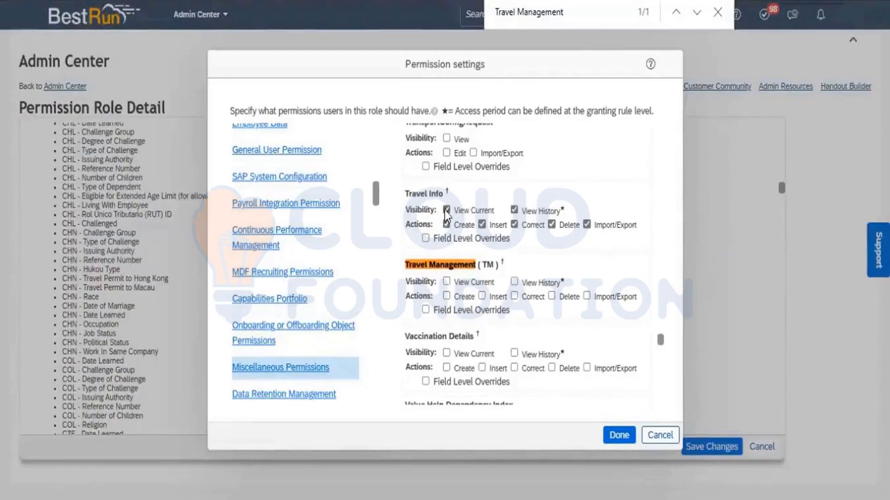
{"action": "left_click", "coordinate": [446, 211]}
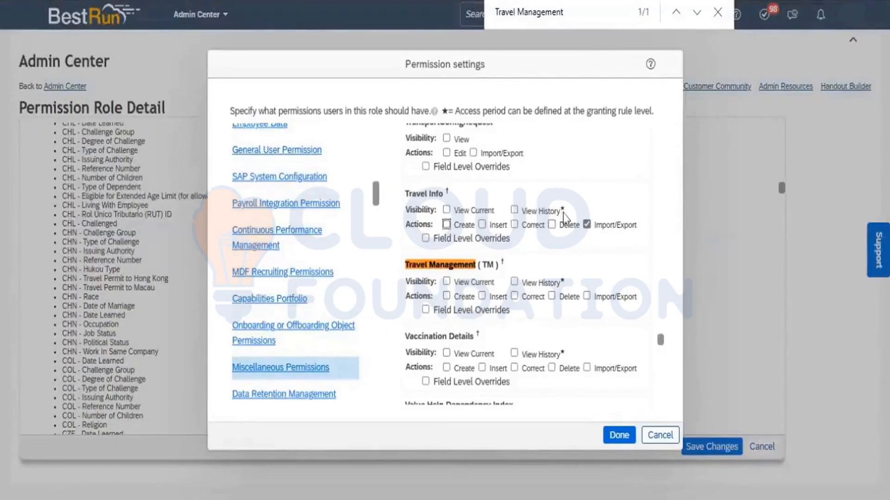
{"action": "left_click", "coordinate": [587, 224]}
{"action": "left_click", "coordinate": [586, 226]}
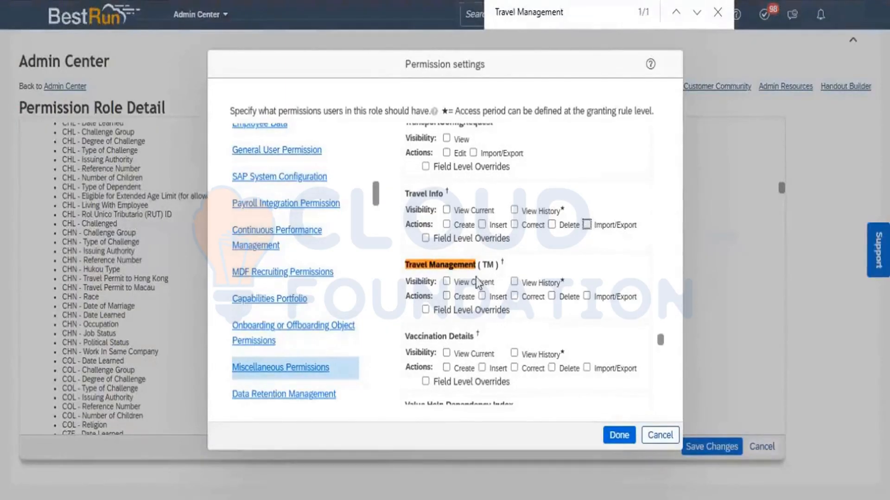
- Grant Travel Management ( TM ) View Current, View History, Create, Insert, Correct, Delete and Import/Export permissions, and save the PMI_Test role
{"action": "left_click", "coordinate": [446, 282]}
{"action": "left_click", "coordinate": [446, 296]}
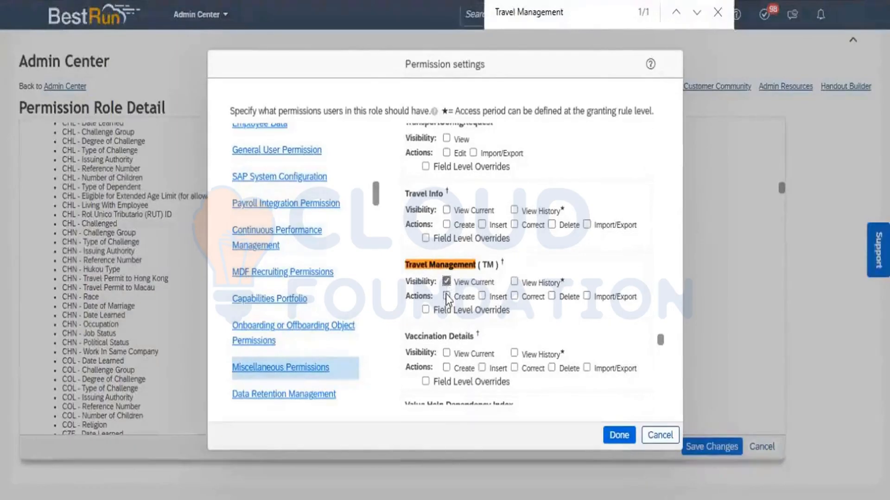
{"action": "left_click", "coordinate": [482, 295]}
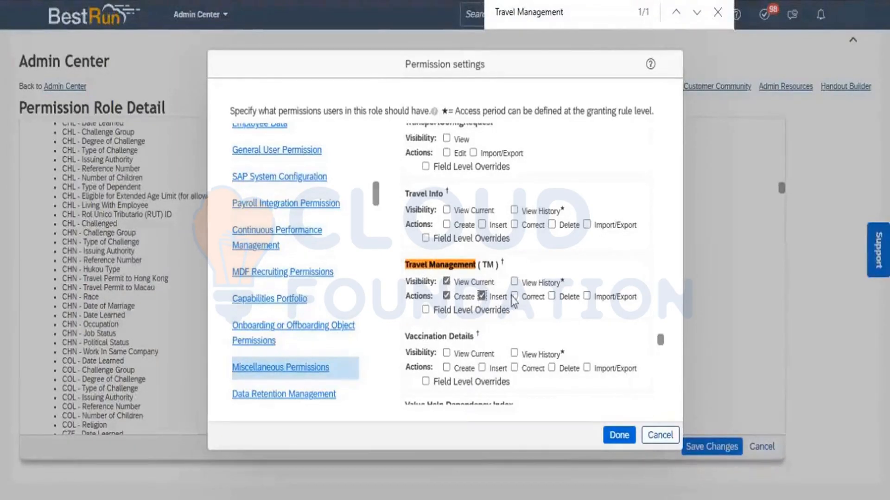
{"action": "left_click", "coordinate": [513, 281]}
{"action": "left_click", "coordinate": [514, 297]}
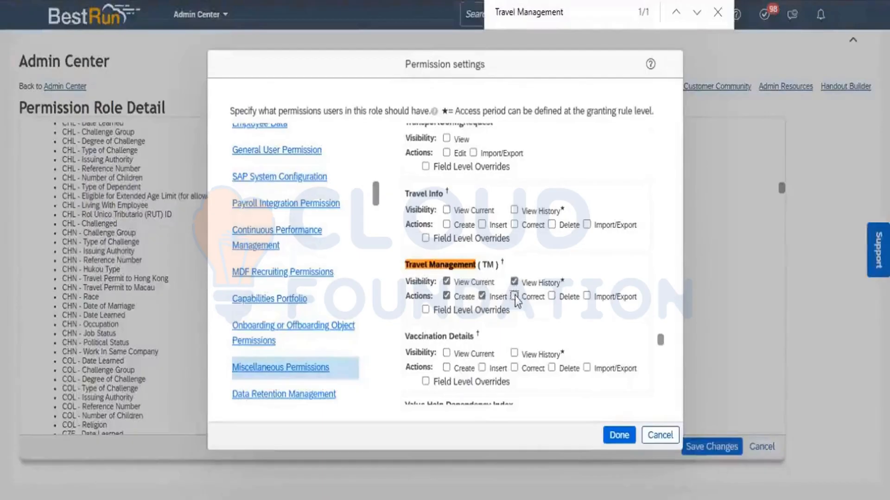
{"action": "left_click", "coordinate": [551, 296]}
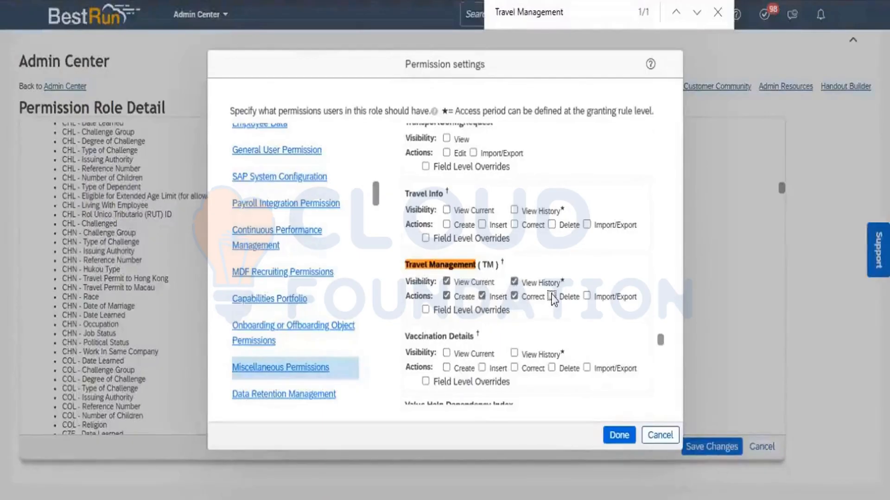
{"action": "left_click", "coordinate": [586, 296]}
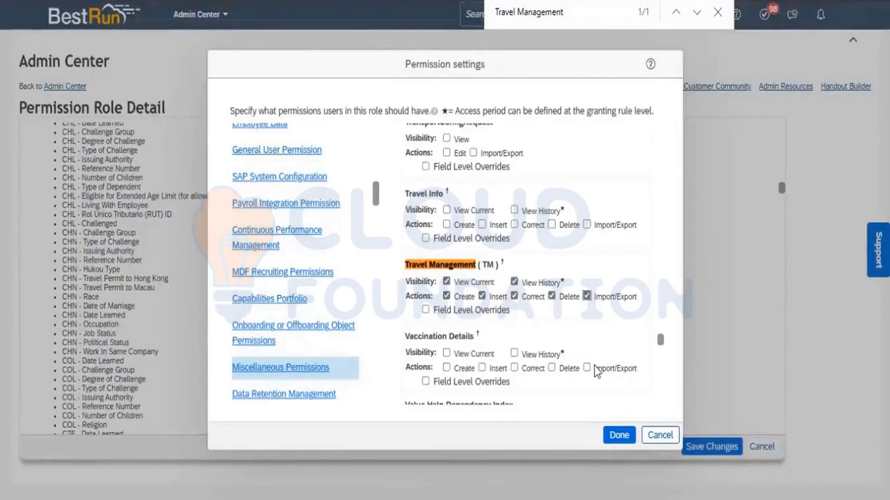
{"action": "left_click", "coordinate": [620, 435]}
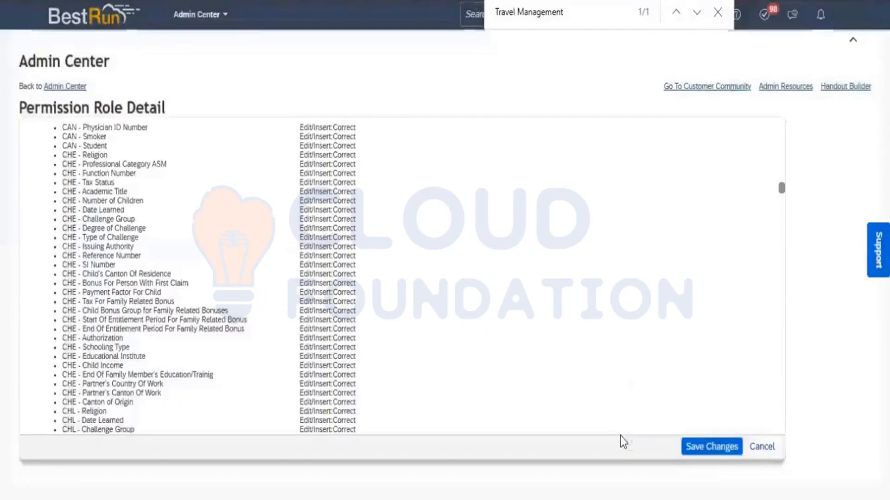
{"action": "left_click", "coordinate": [716, 446]}
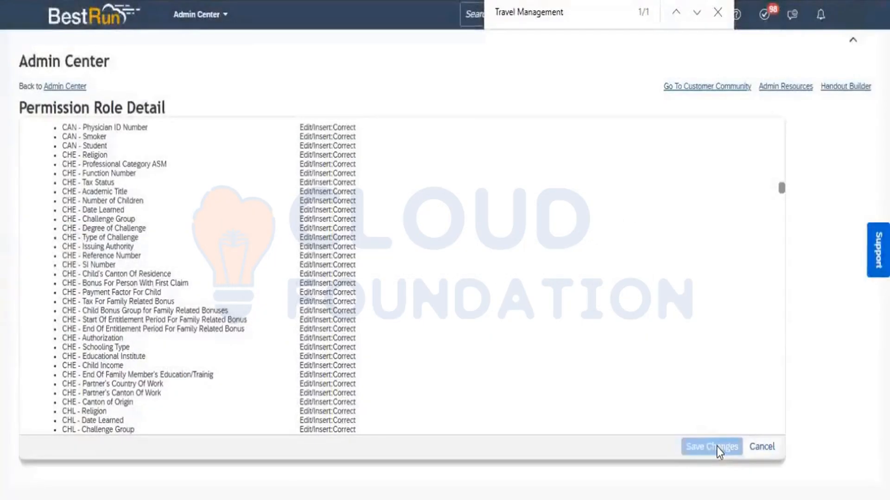
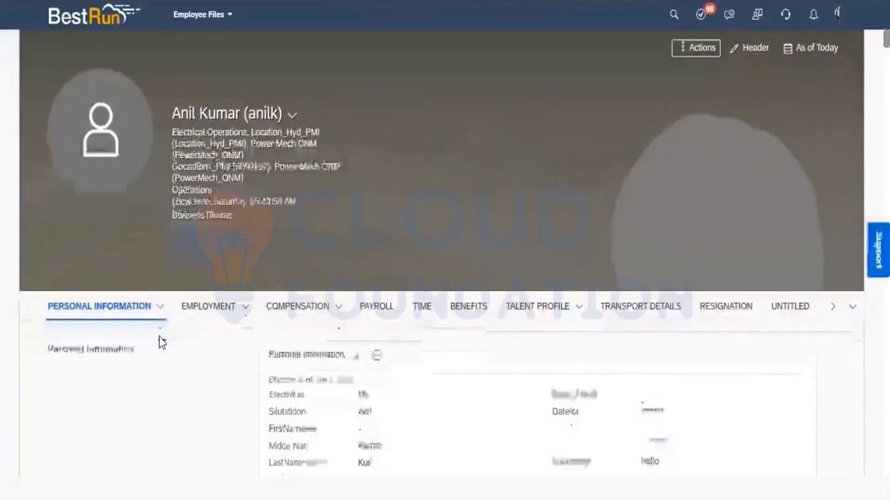
- Examine the Travel Management ( TM ) subsection and its edit form on the employee's profile, and return to the Permission Role List without saving
{"action": "left_click", "coordinate": [159, 313]}
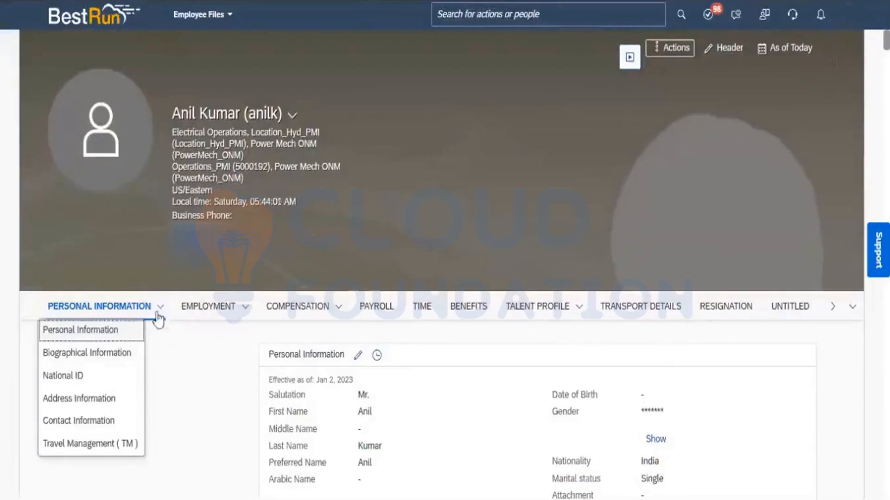
{"action": "left_click", "coordinate": [107, 445]}
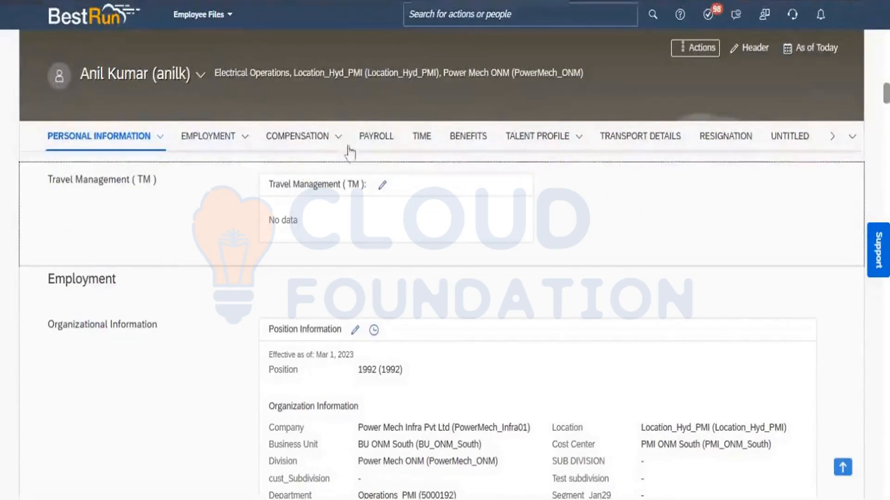
{"action": "left_click", "coordinate": [382, 187]}
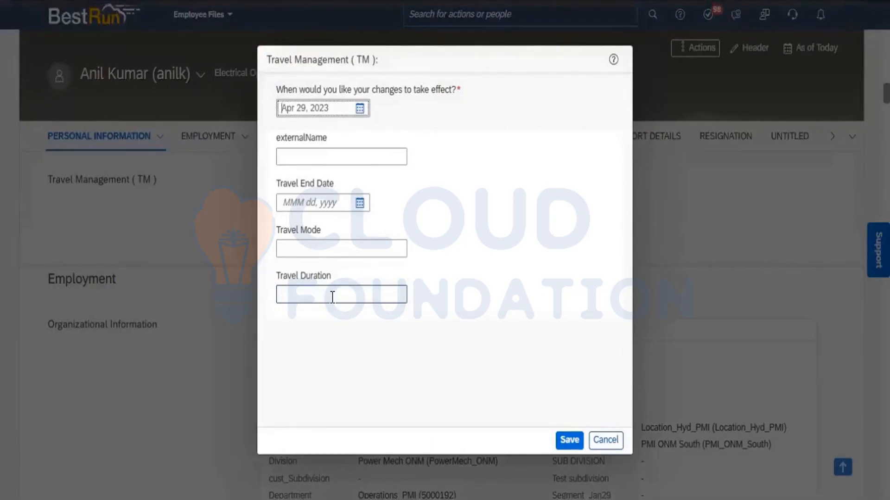
{"action": "left_click", "coordinate": [309, 246]}
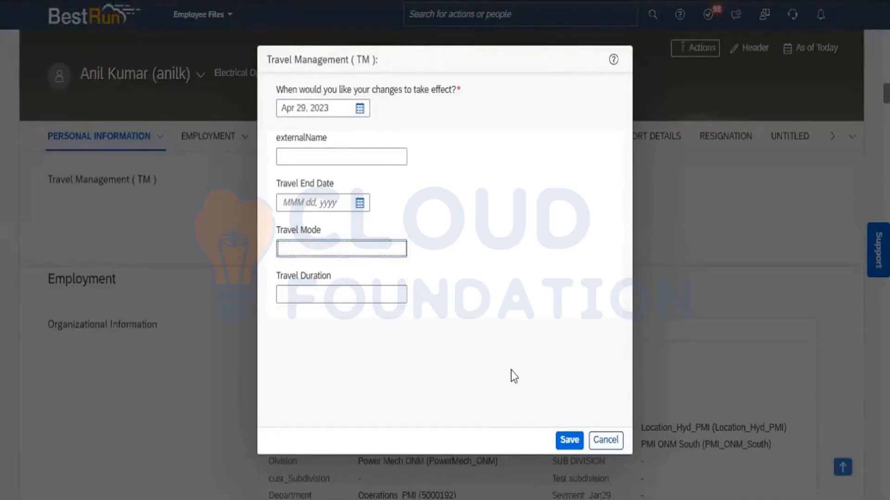
{"action": "left_click", "coordinate": [611, 441]}
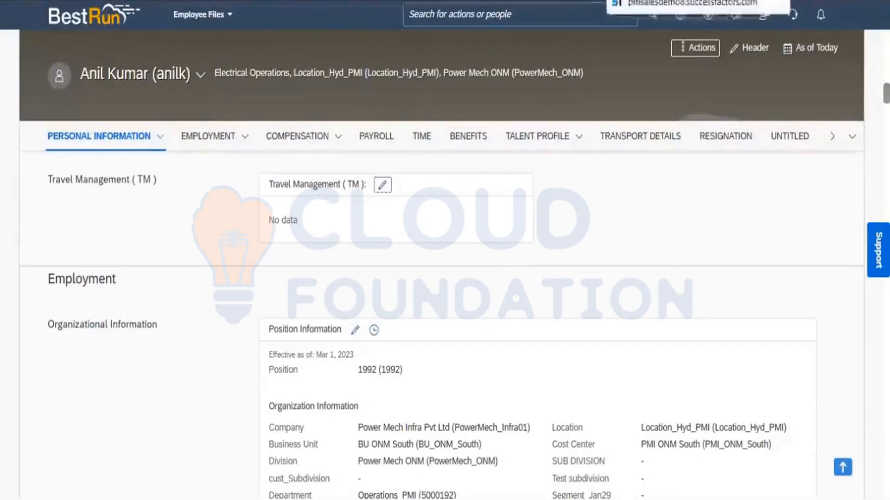
{"action": "left_click", "coordinate": [648, 1]}
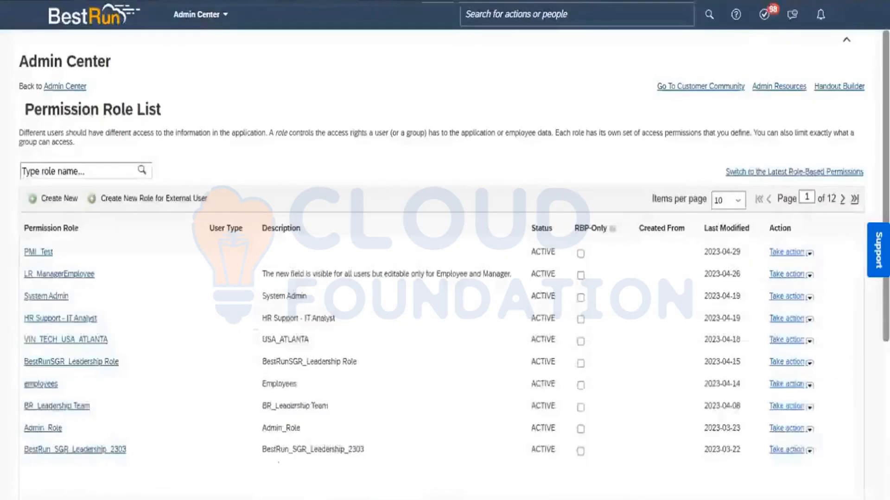
- Open the Picklist Center and search the picklists for travel
{"action": "left_click", "coordinate": [553, 11]}
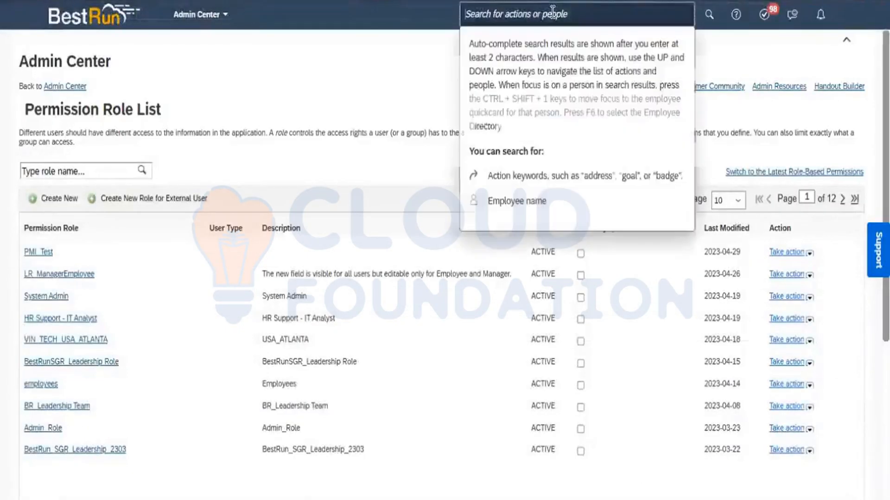
{"action": "type", "text": "picklist"}
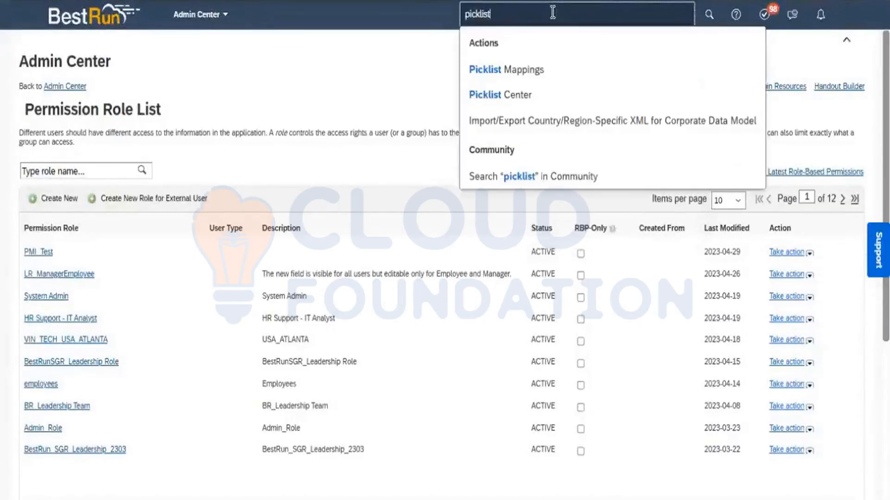
{"action": "left_click", "coordinate": [526, 96]}
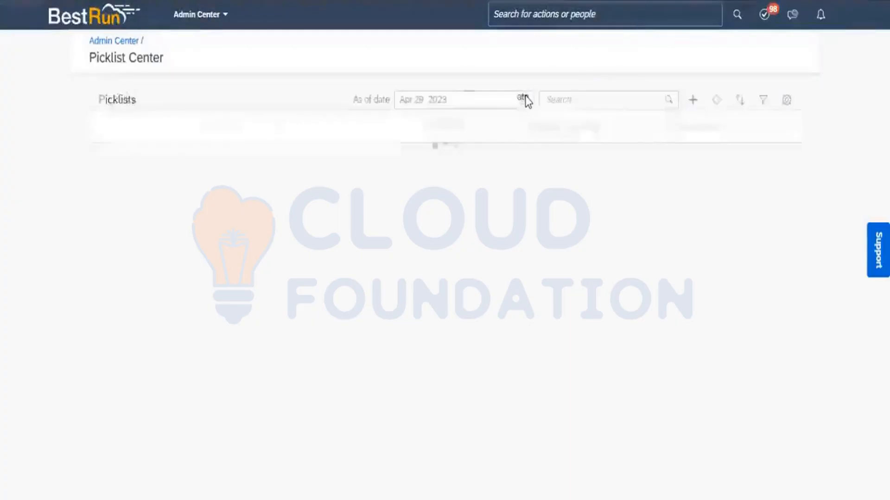
{"action": "left_click", "coordinate": [580, 100]}
{"action": "type", "text": "tr"}
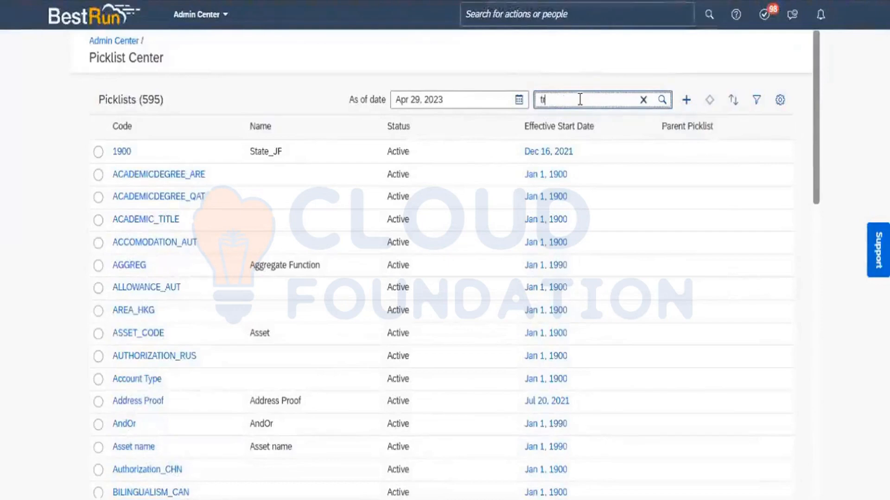
{"action": "type", "text": "avel"}
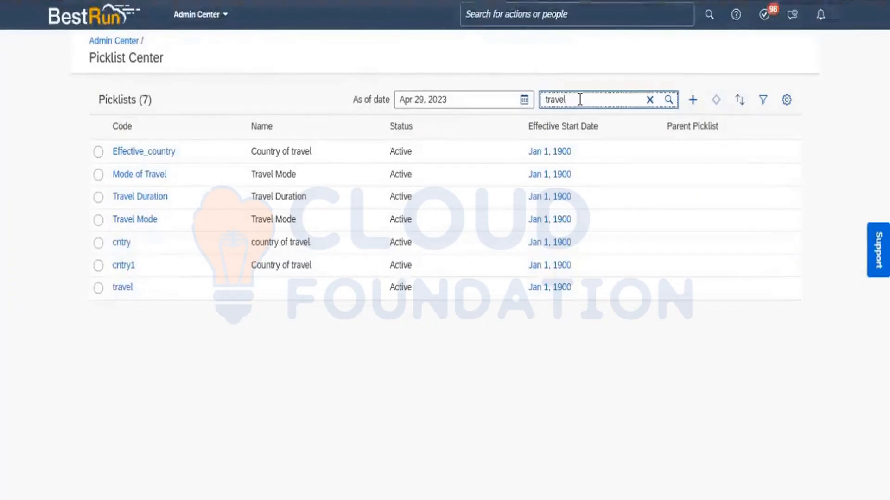
- Open the active version of the picklist with code Travel Mode and copy its code
{"action": "left_click", "coordinate": [136, 222]}
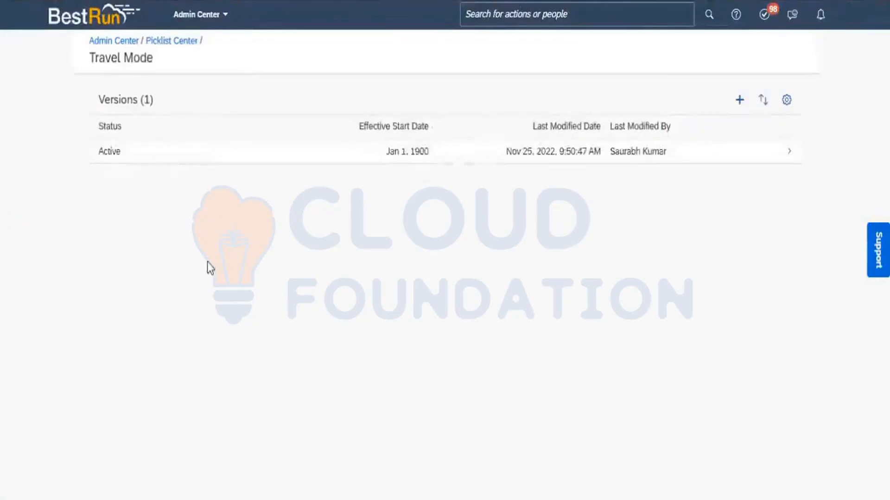
{"action": "left_click", "coordinate": [178, 163]}
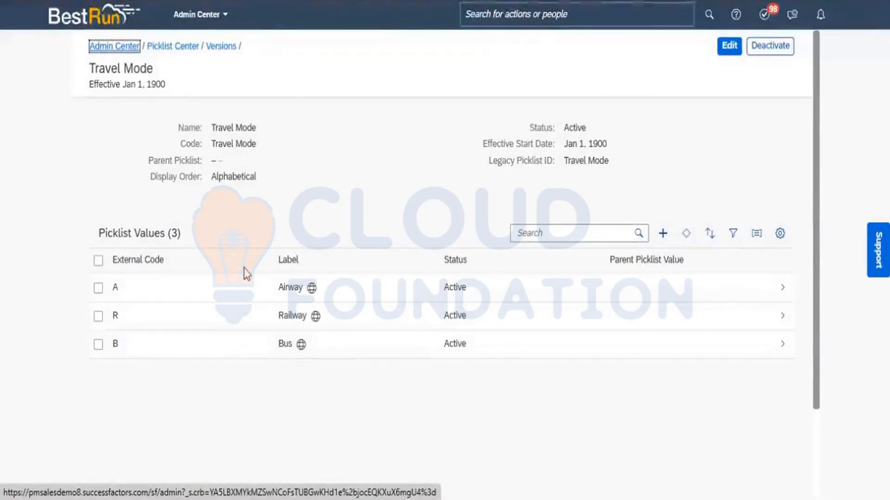
{"action": "left_click", "coordinate": [256, 146]}
{"action": "left_click_drag", "start_coordinate": [256, 146], "coordinate": [211, 143]}
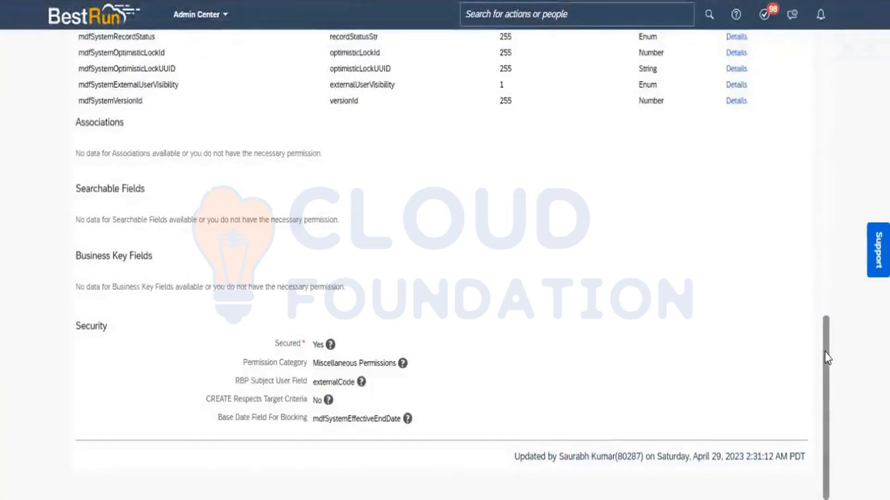
- Return to the Travel Management ( TM ) object definition and open it for correction
{"action": "left_click_drag", "start_coordinate": [824, 352], "coordinate": [811, 100]}
{"action": "scroll", "coordinate": [811, 100], "scroll_direction": "up", "scroll_amount": 3}
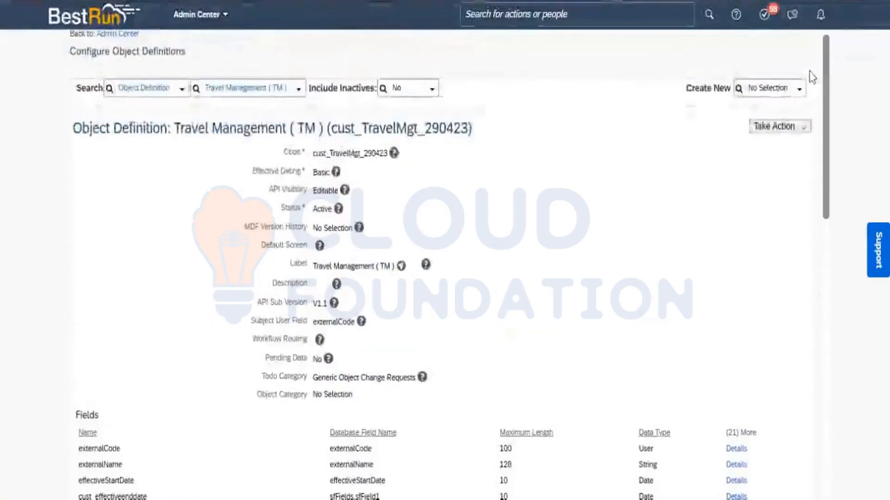
{"action": "left_click", "coordinate": [805, 129]}
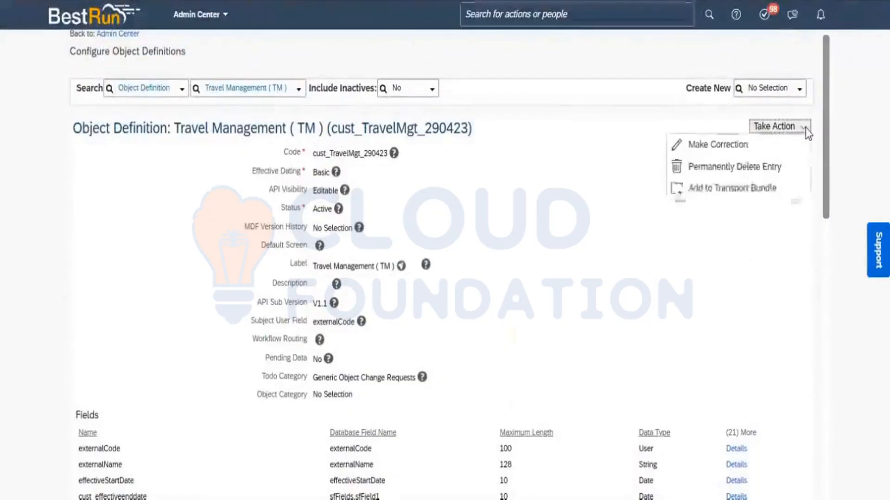
{"action": "left_click", "coordinate": [779, 148]}
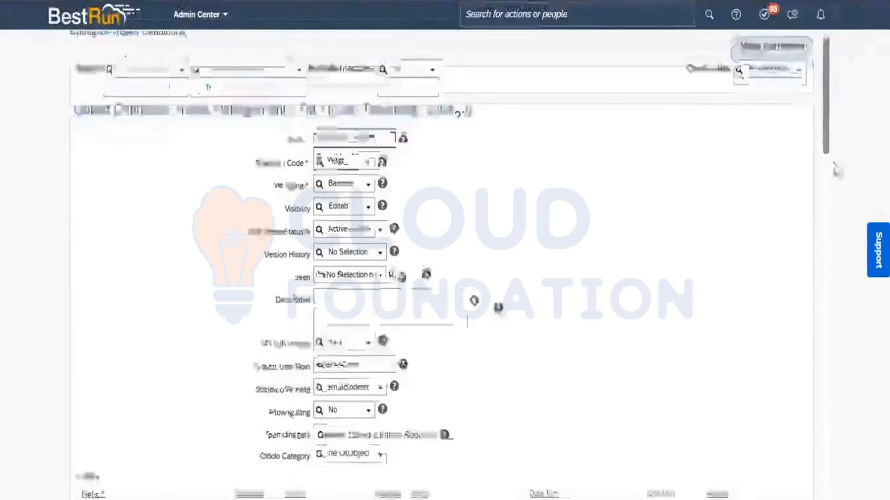
- Open the details of the cust_travelmode field and set its data type to Picklist
{"action": "scroll", "coordinate": [836, 171], "scroll_direction": "down", "scroll_amount": 5}
{"action": "scroll", "coordinate": [836, 177], "scroll_direction": "down", "scroll_amount": 1}
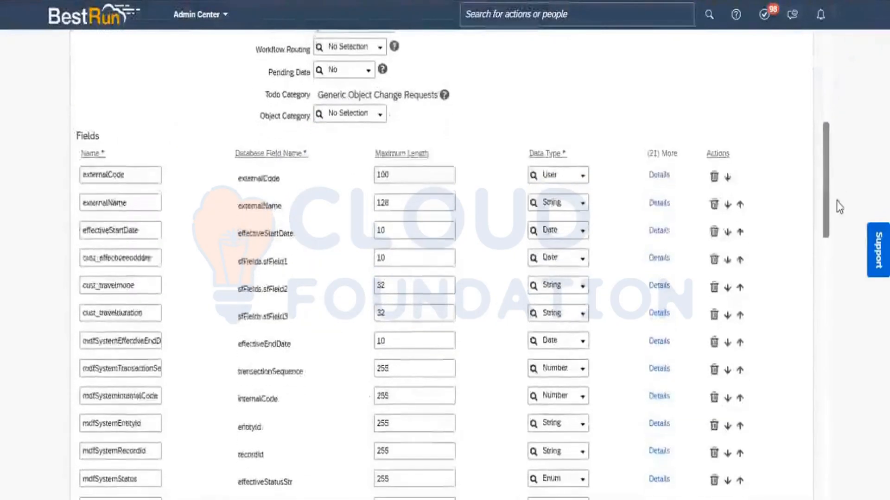
{"action": "scroll", "coordinate": [838, 211], "scroll_direction": "down", "scroll_amount": 2}
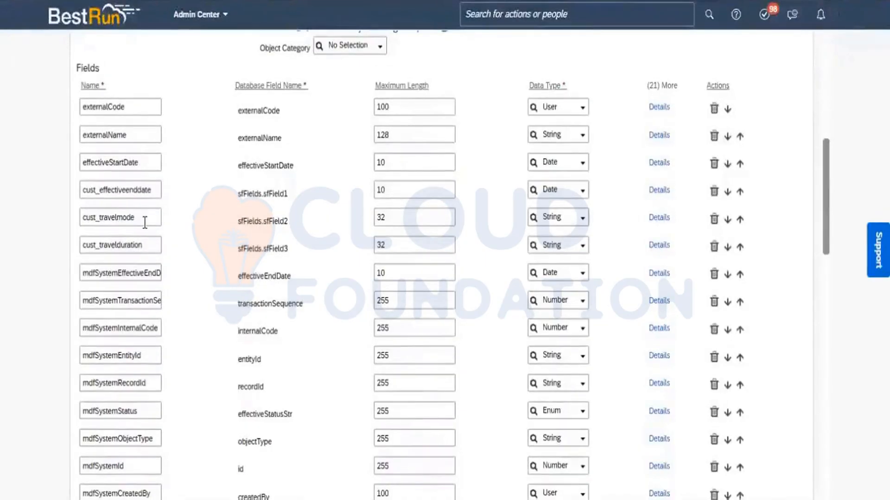
{"action": "left_click", "coordinate": [656, 219]}
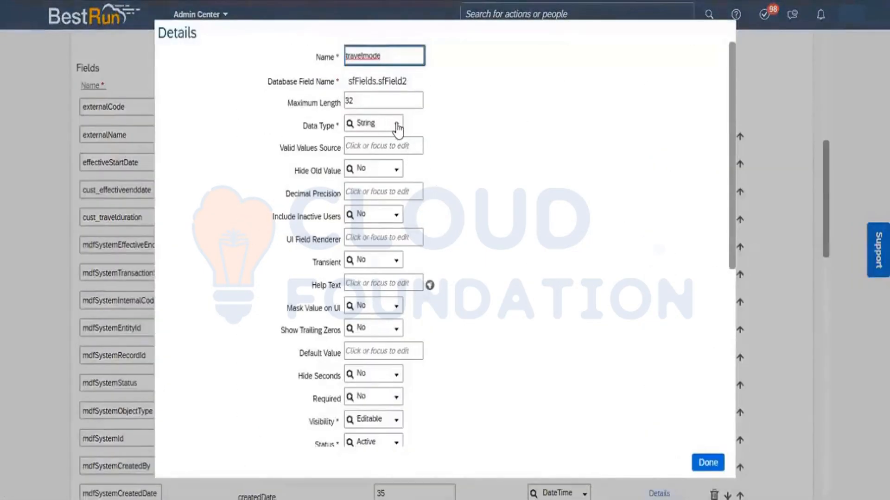
{"action": "left_click", "coordinate": [396, 125]}
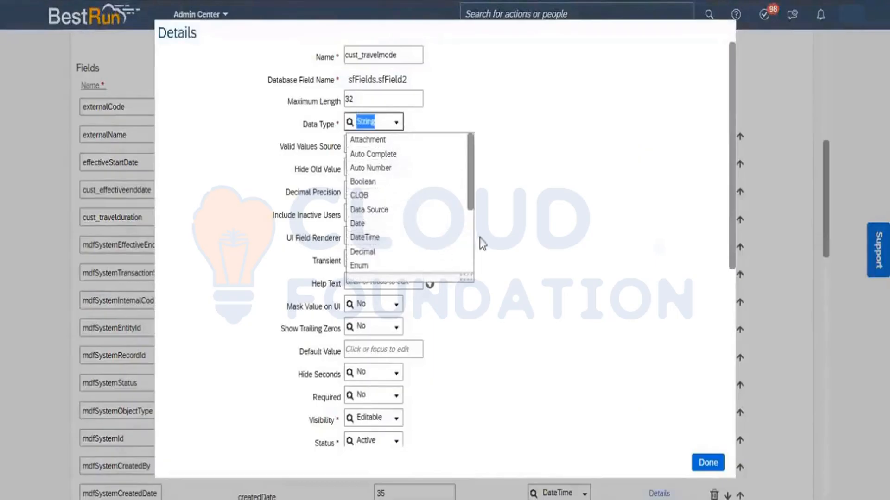
{"action": "left_click", "coordinate": [471, 251]}
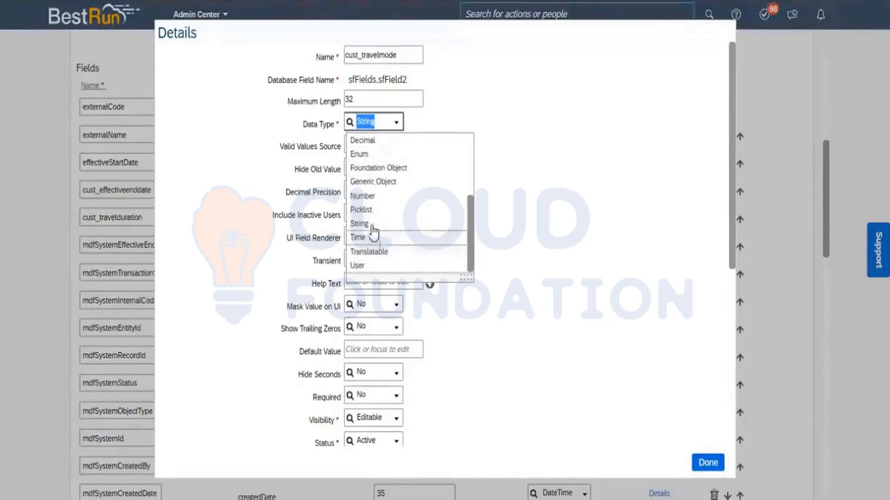
{"action": "left_click", "coordinate": [371, 221]}
- Set the Valid Values Source of cust_travelmode to Travel Mode and finish editing the field's details
{"action": "left_click", "coordinate": [365, 142]}
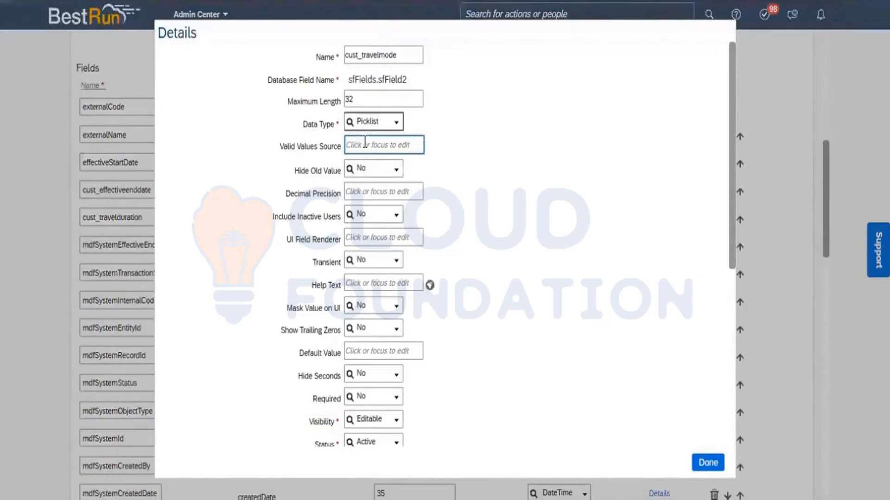
{"action": "type", "text": "TravelMode"}
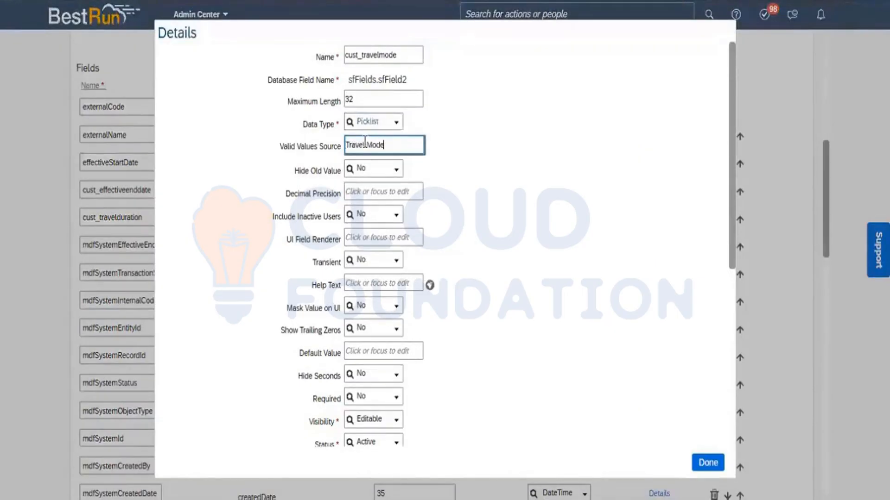
{"action": "left_click", "coordinate": [500, 190]}
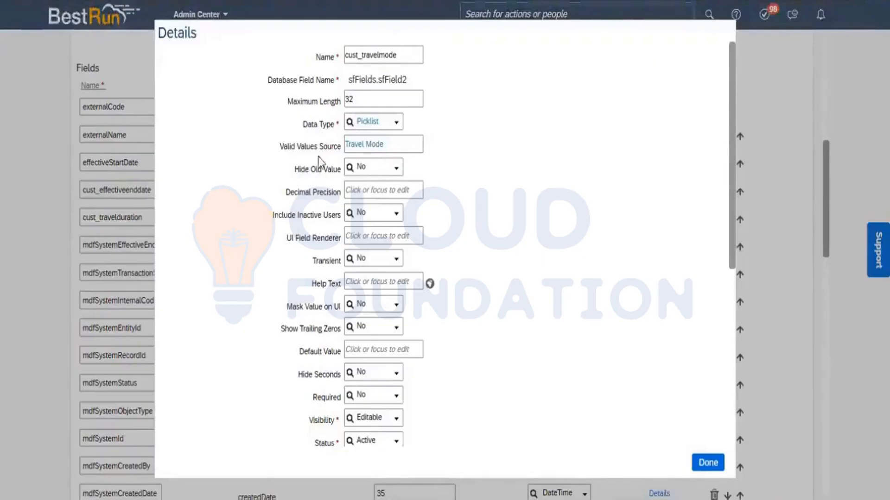
{"action": "left_click", "coordinate": [363, 149]}
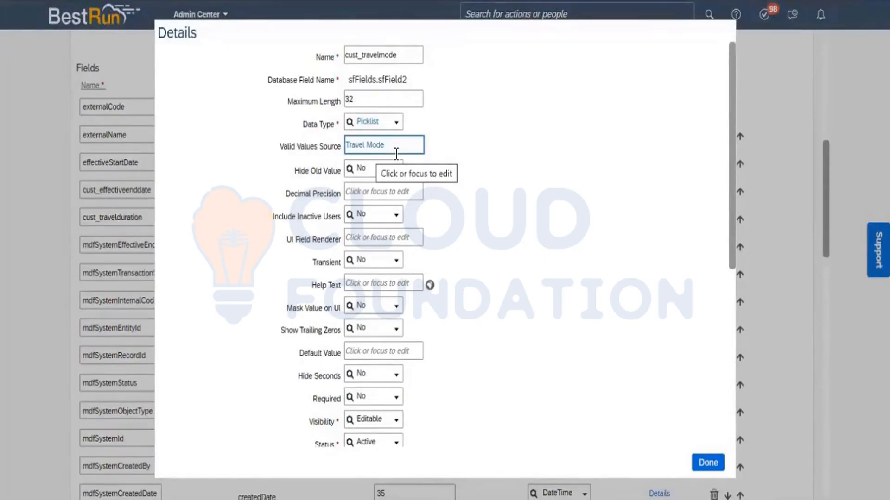
{"action": "left_click", "coordinate": [707, 462]}
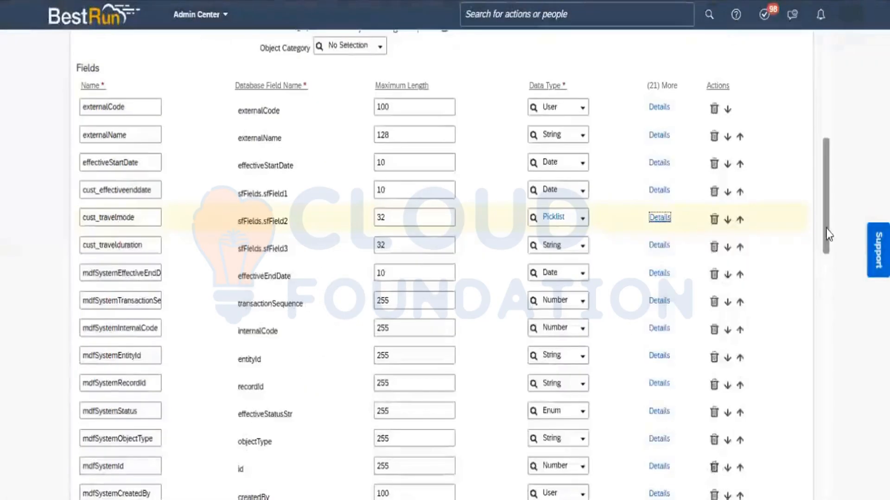
- Save the object definition, accept the data type change for cust_travelmode, and reload the employee's profile
{"action": "left_click_drag", "start_coordinate": [825, 226], "coordinate": [809, 473]}
{"action": "left_click", "coordinate": [789, 456]}
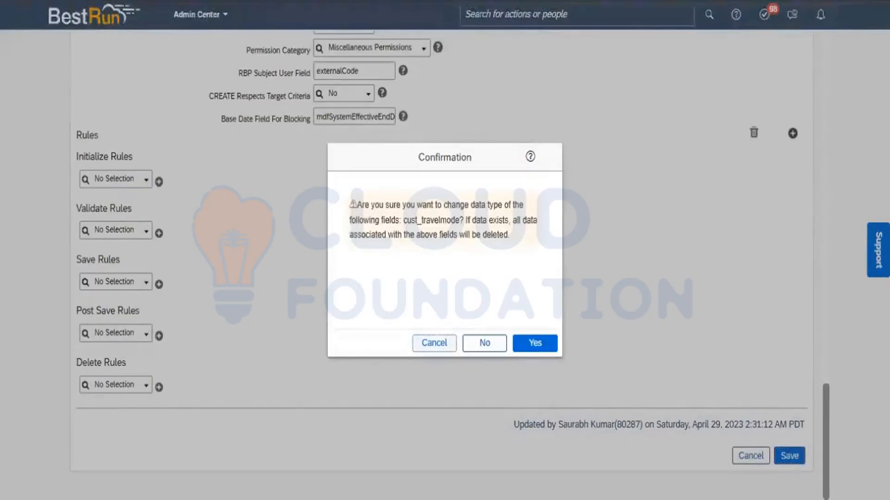
{"action": "left_click", "coordinate": [530, 343]}
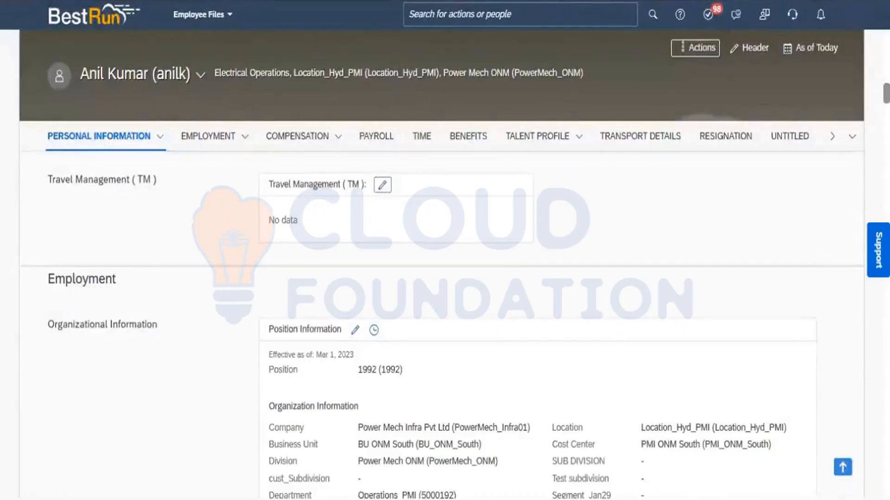
{"action": "key", "text": "F5"}
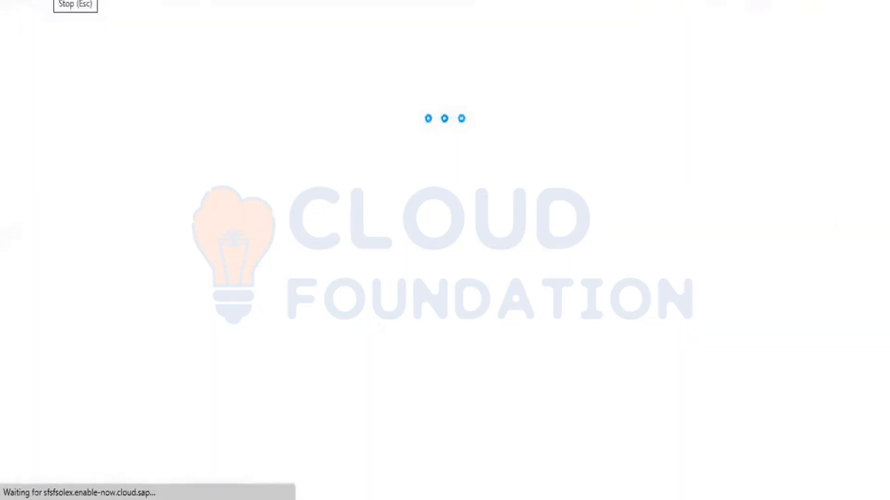